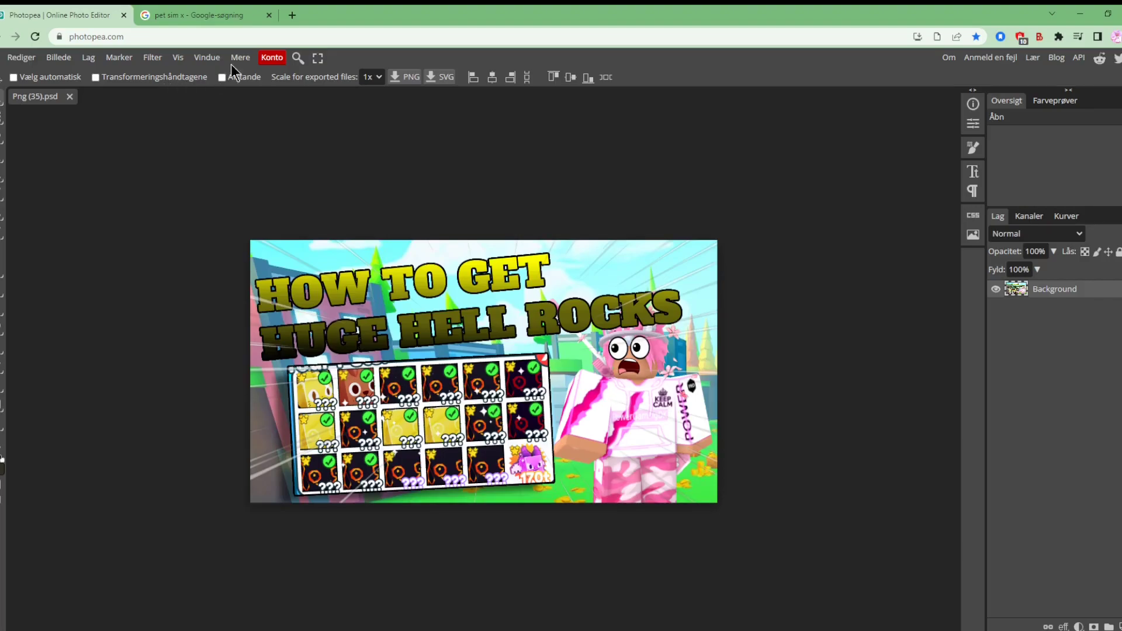
Step: Switch to the Google search page and search for images of "mining simulator 2"
left_click(216, 15)
triple_click(169, 76)
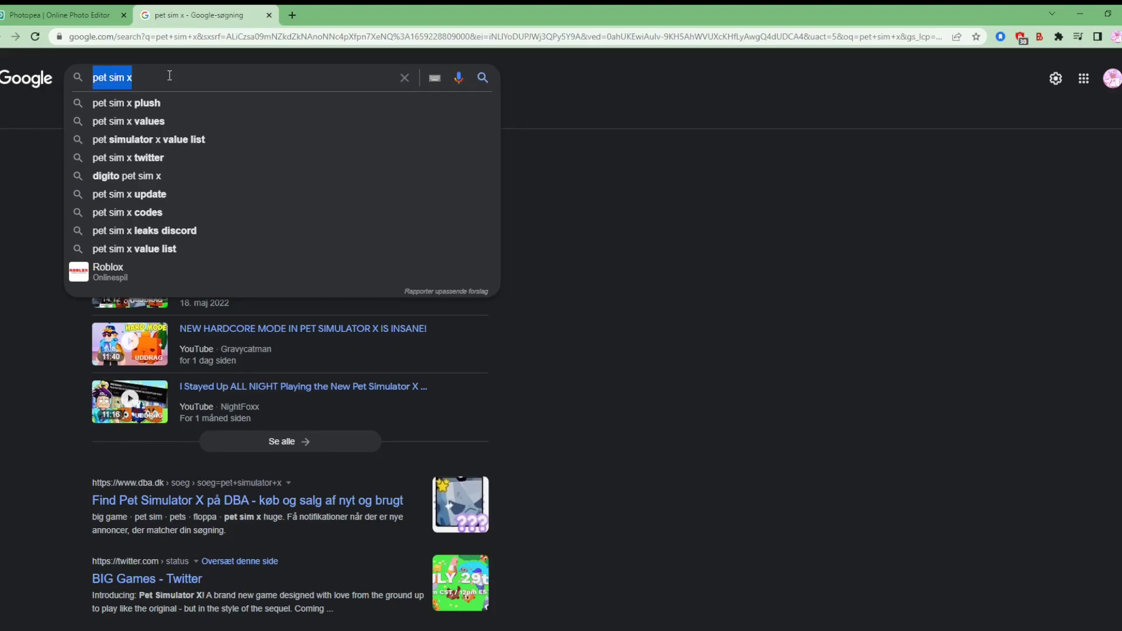
type("mi")
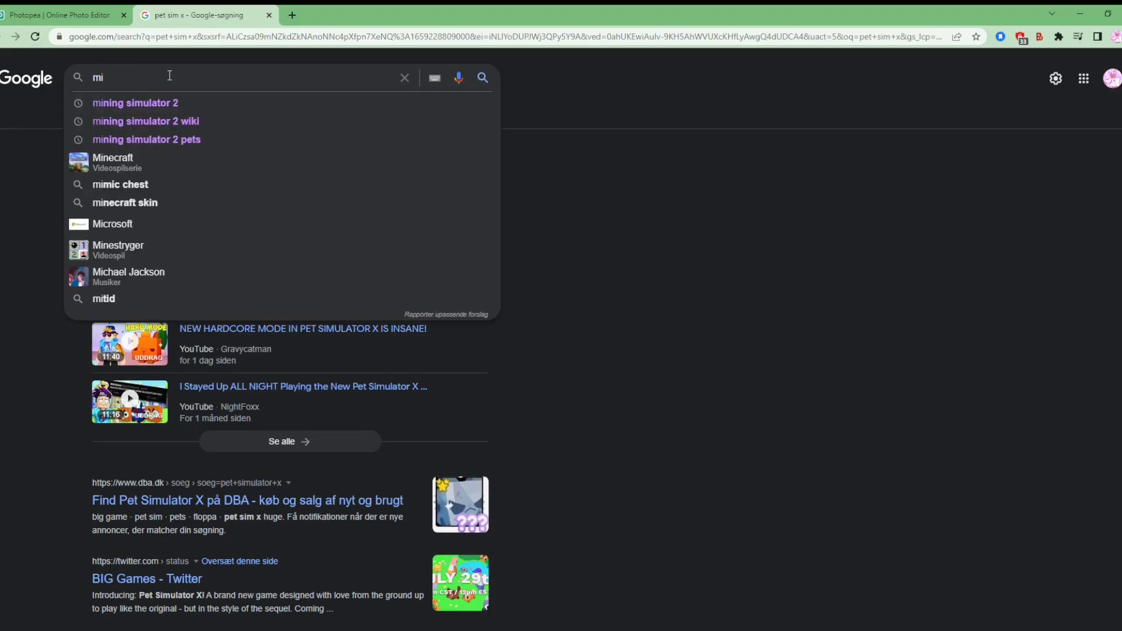
key("Down")
key("Return")
left_click(171, 115)
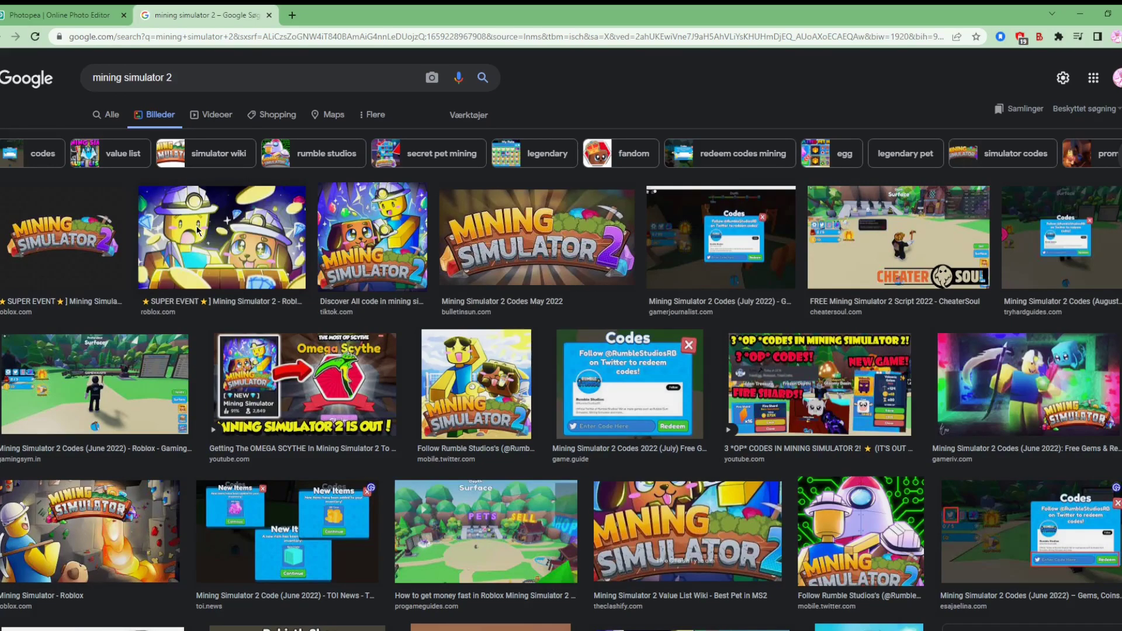
Step: Open the "SUPER EVENT" Mining Simulator 2 artwork from roblox.com and paste it into the Photopea document as a new layer
left_click(198, 230)
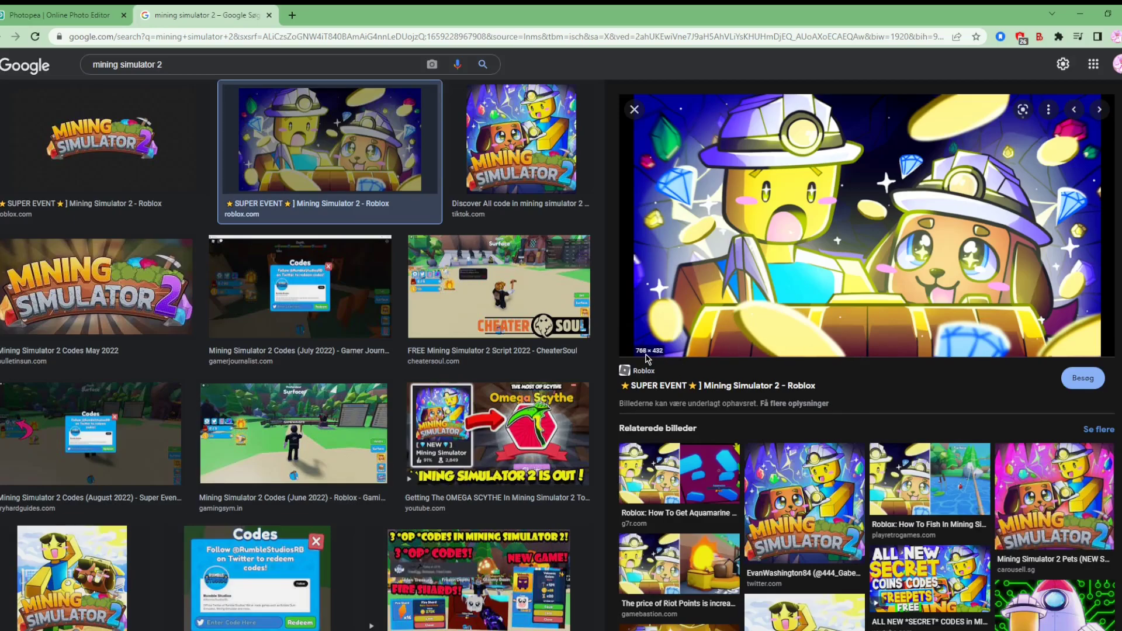
left_click(68, 16)
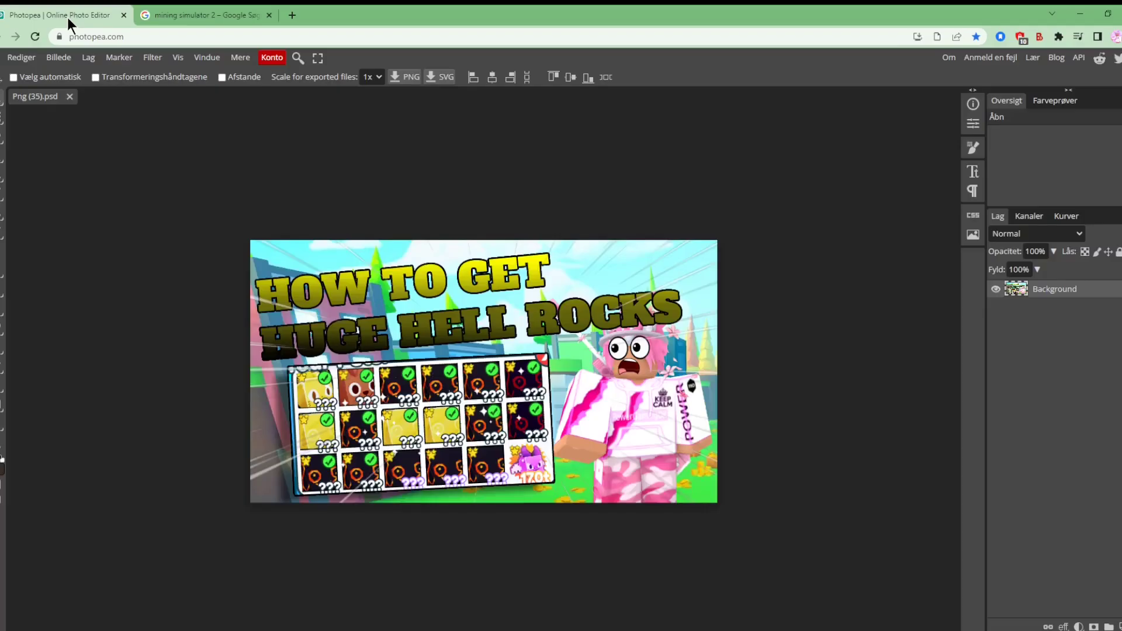
key("ctrl+v")
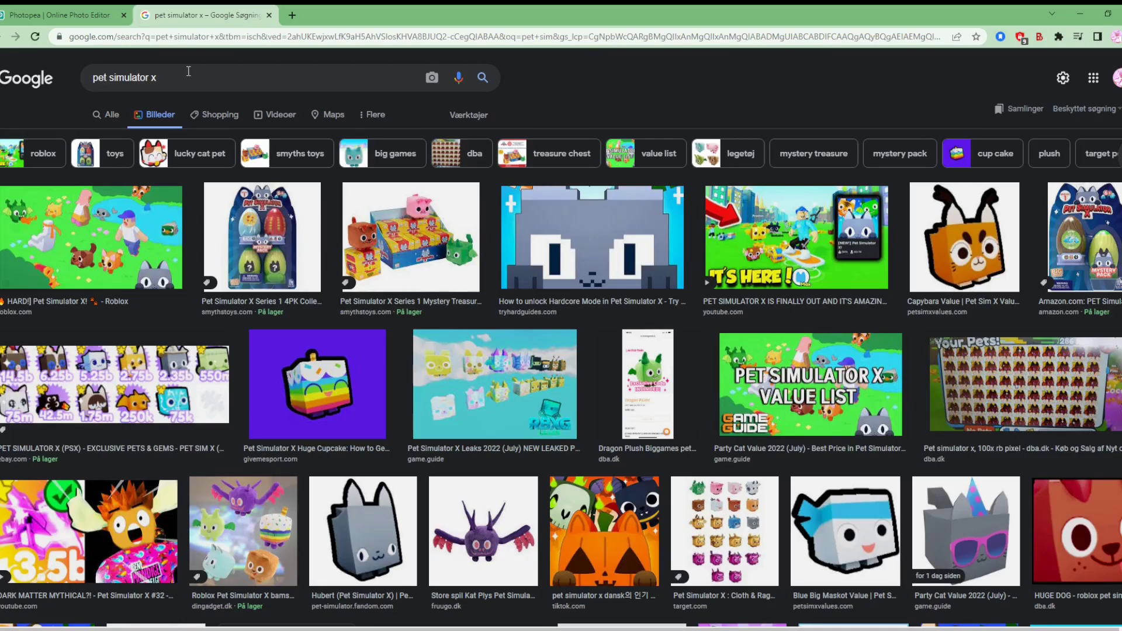
Step: Search Google Images for "pet simulator x buildings"
left_click(188, 70)
type("buildings")
key("Return")
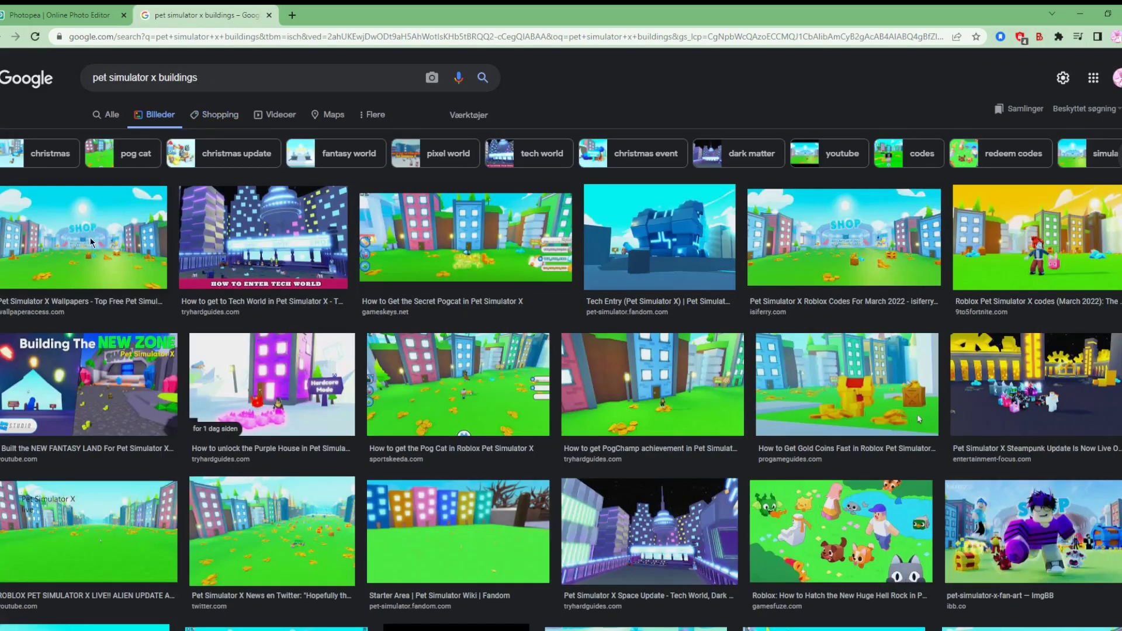
Step: Open the Pet Simulator X News image of buildings on green ground and paste it into the Photopea document as a new layer
scroll(460, 237, "down", 3)
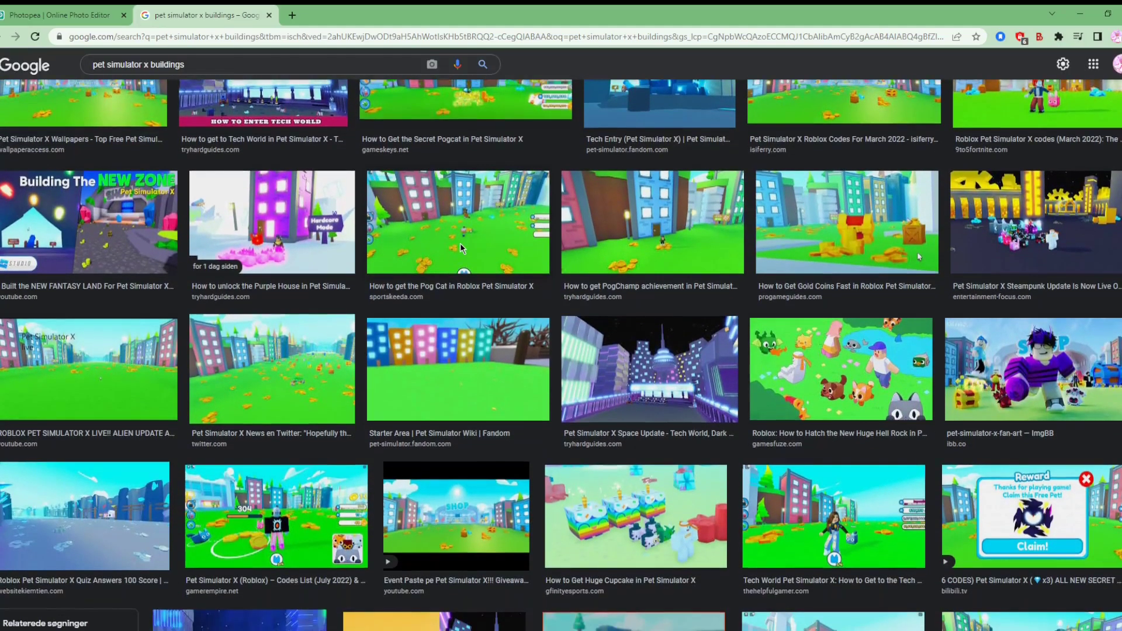
scroll(485, 272, "down", 2)
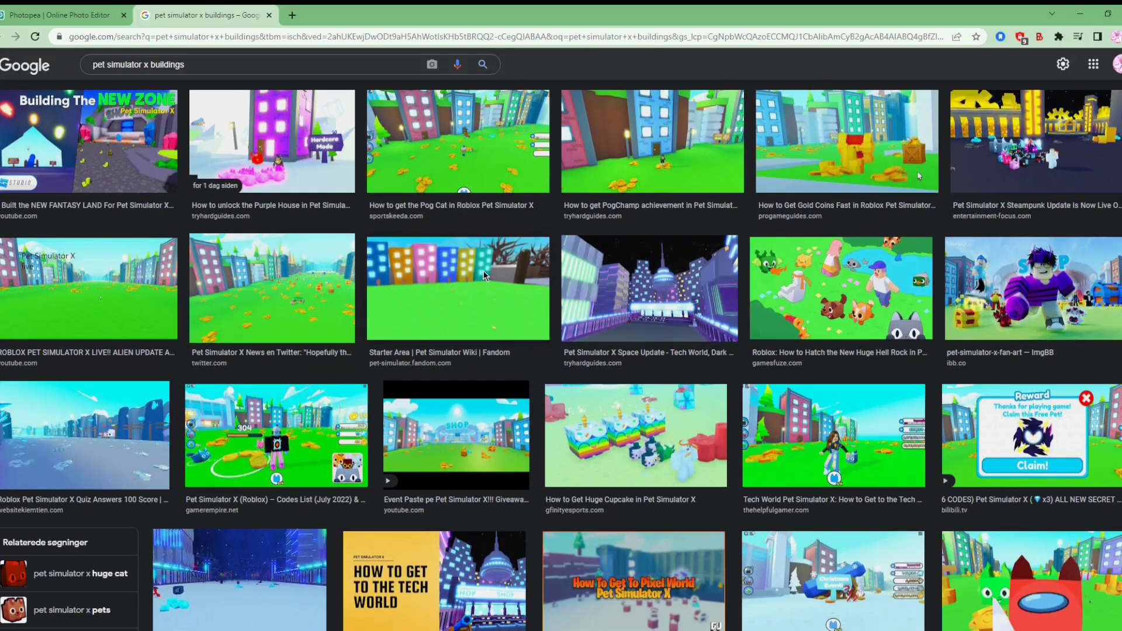
left_click(285, 269)
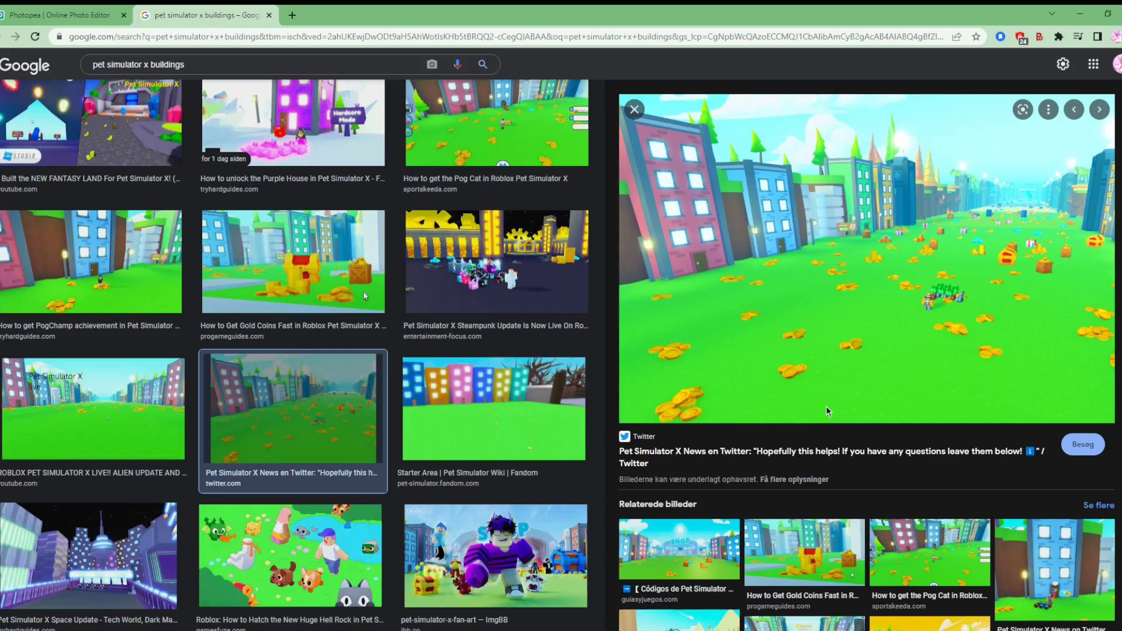
left_click(76, 14)
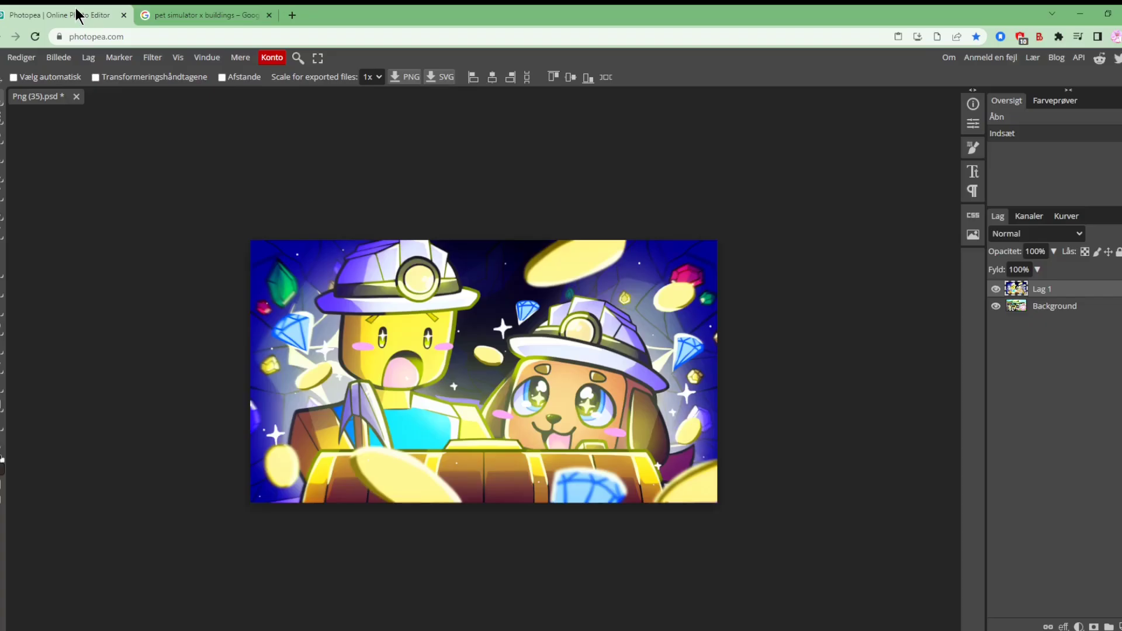
key("ctrl+v")
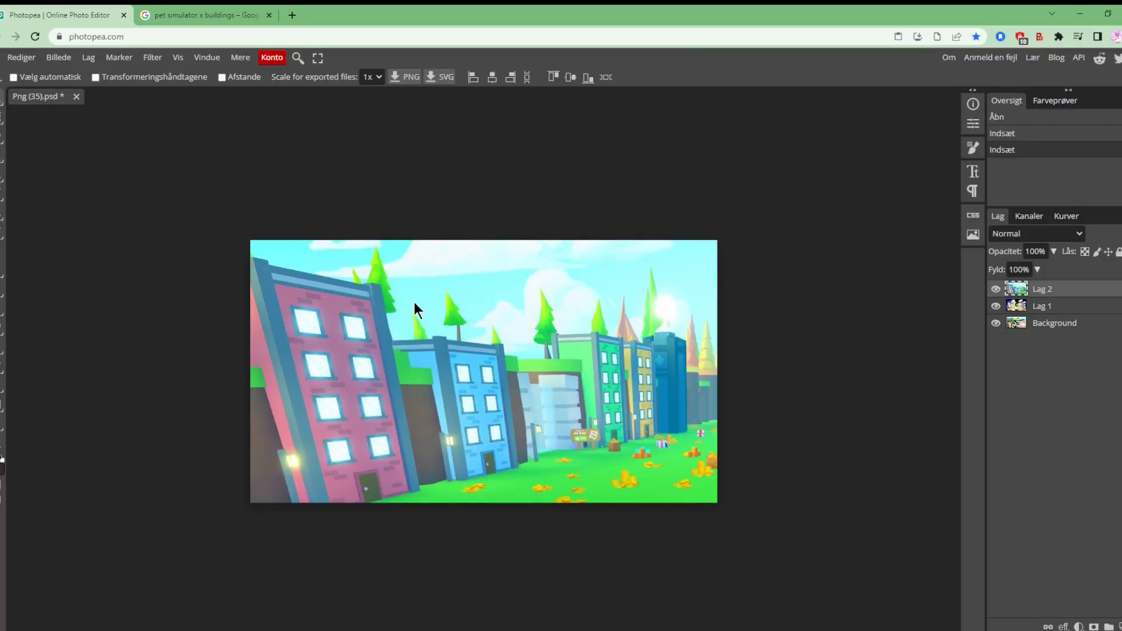
Step: Reposition the pasted buildings layer and scale it down to about 64% with Free Transform
left_click(22, 57)
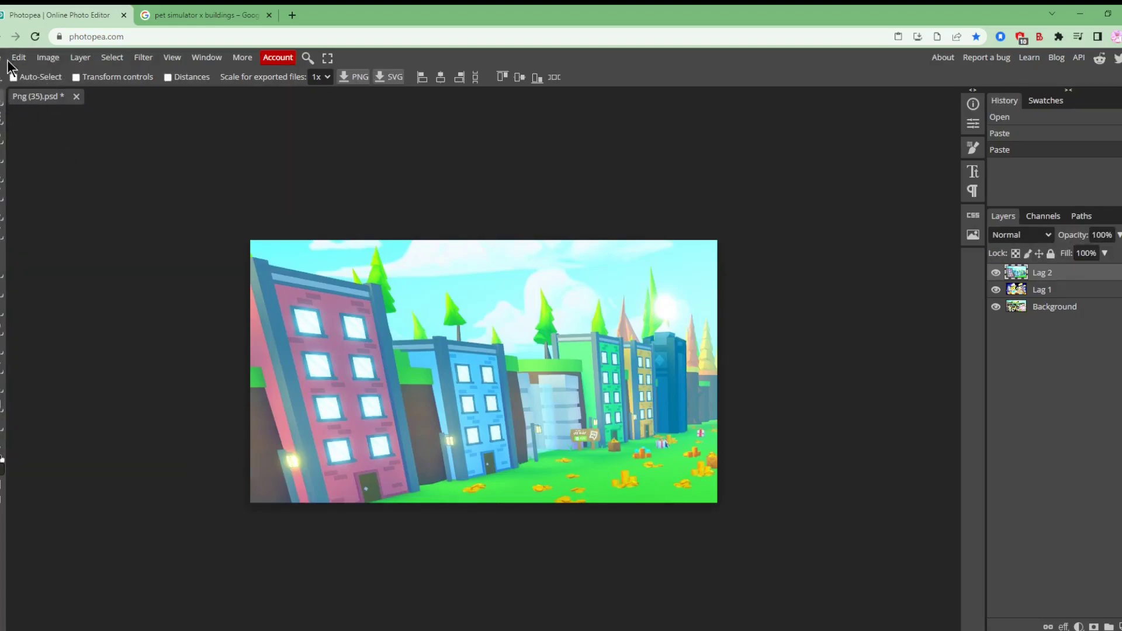
left_click(19, 58)
left_click(68, 339)
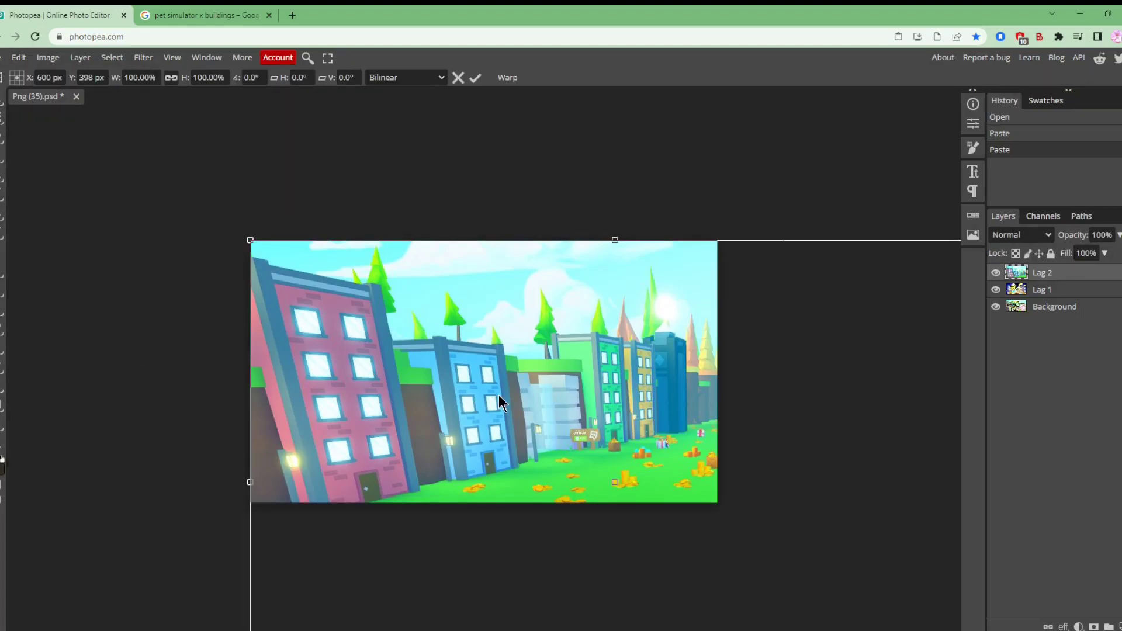
left_click_drag(671, 402, 579, 374)
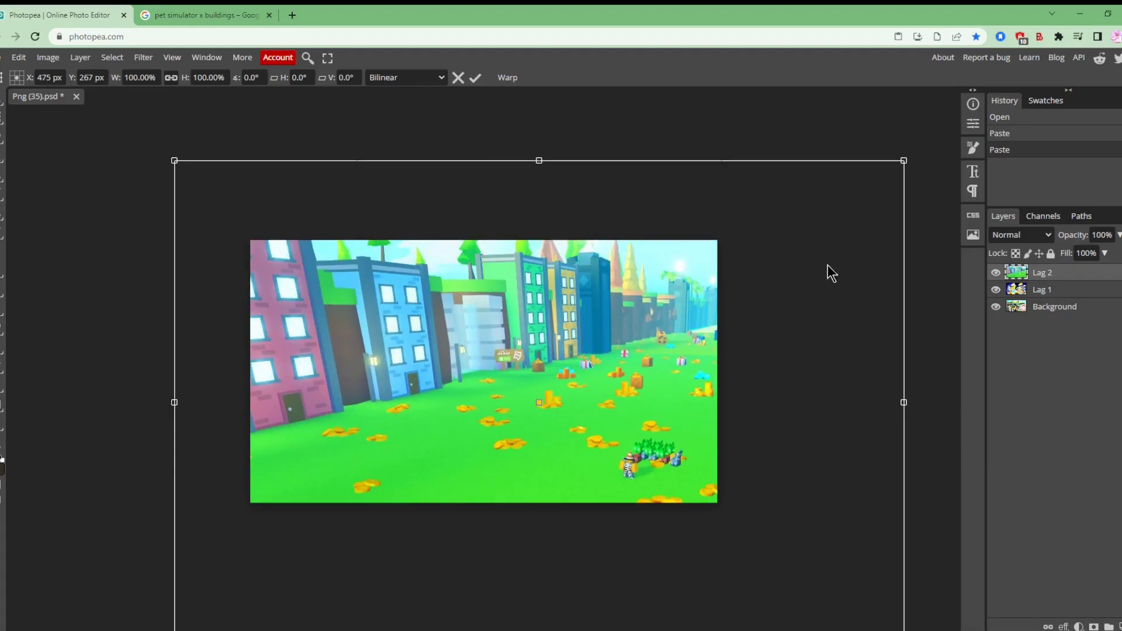
left_click_drag(904, 159, 732, 339)
left_click_drag(733, 272, 636, 341)
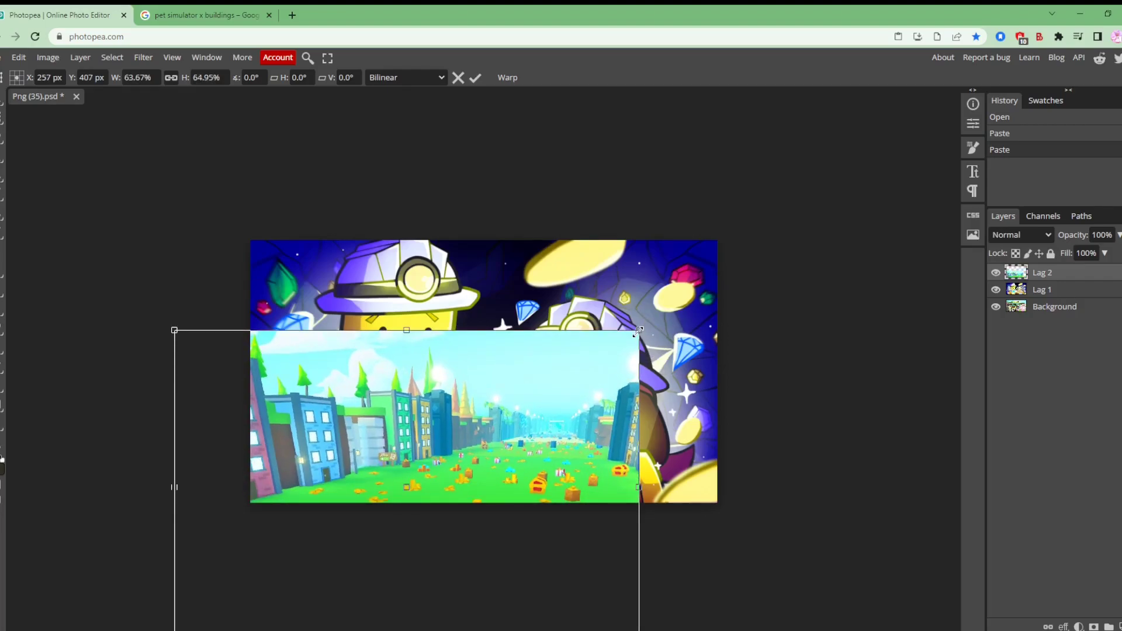
key("Return")
Step: Replace the shrunken buildings layer with a fresh full-size paste and move the Background layer to the top of the stack
key("Delete")
key("ctrl+v")
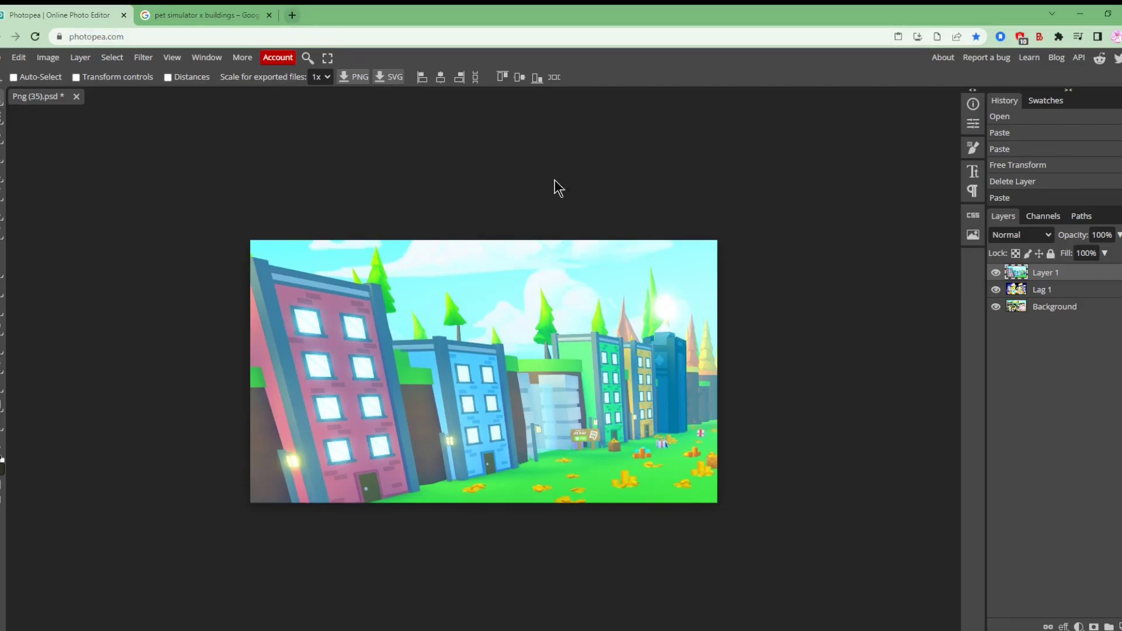
left_click_drag(1043, 311, 1050, 267)
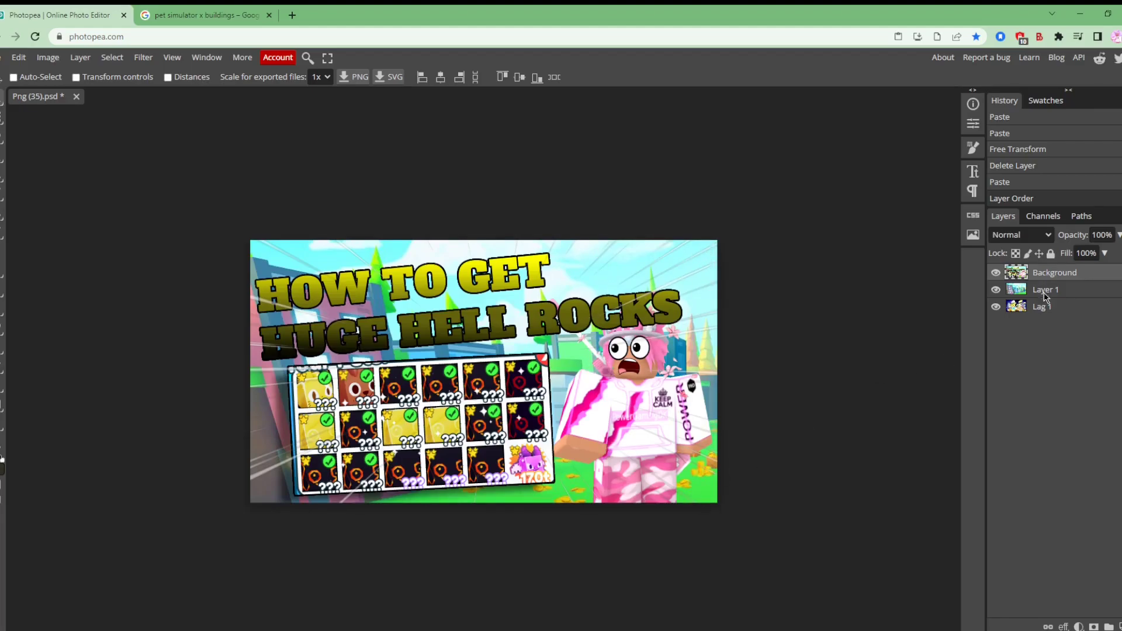
Step: Open a new browser tab and search Google Images for "zoom effect.png"
left_click(292, 15)
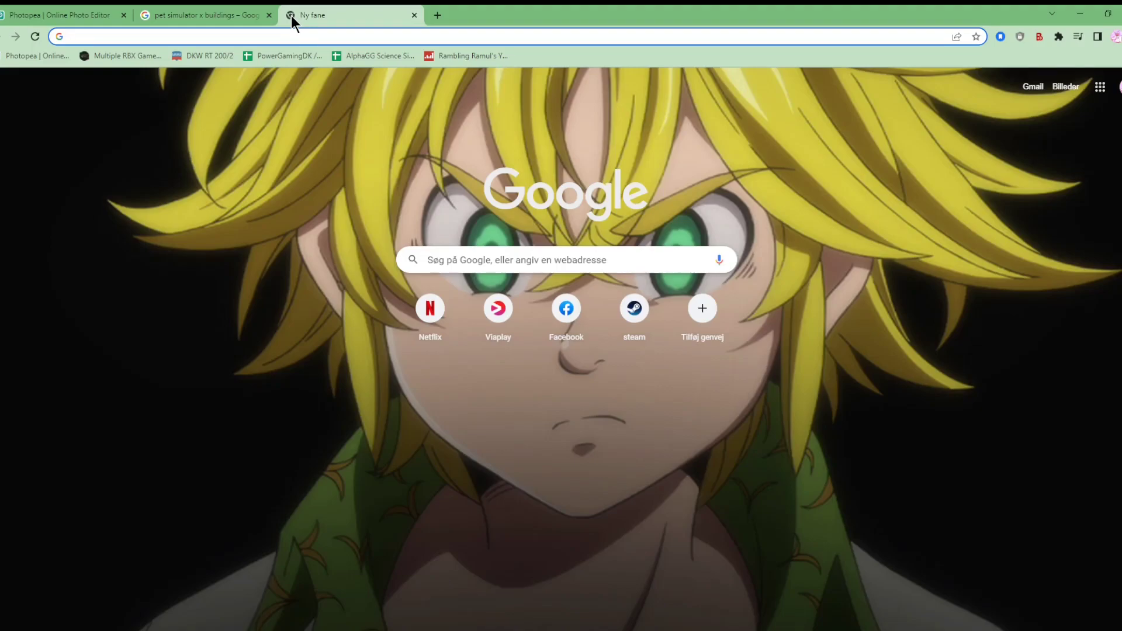
type("zoom effect.p")
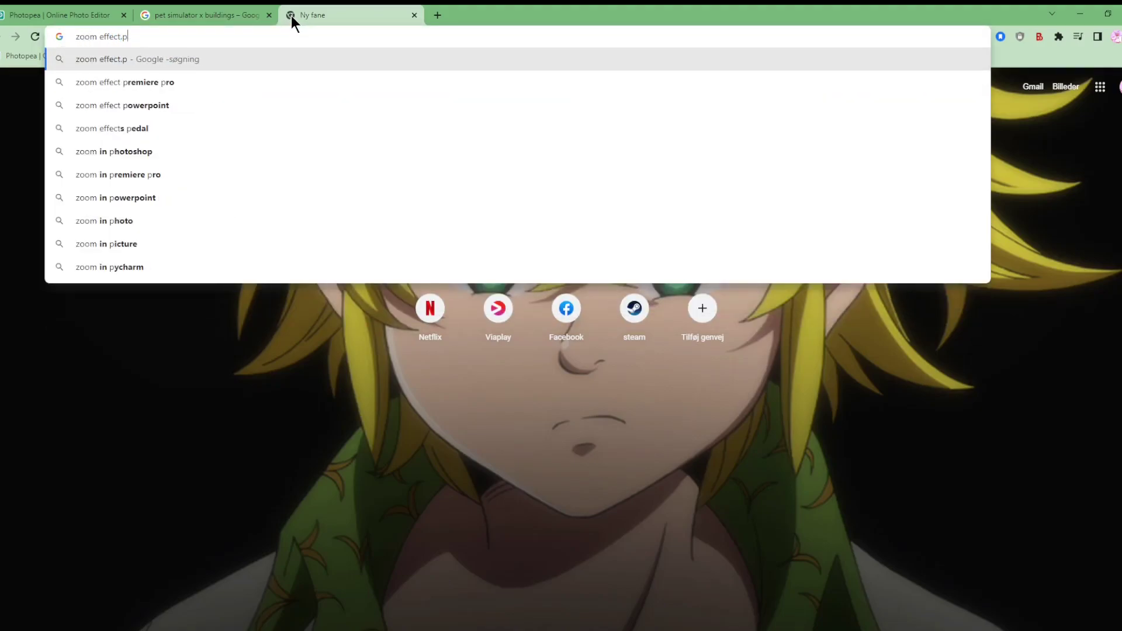
type("ng")
key("Return")
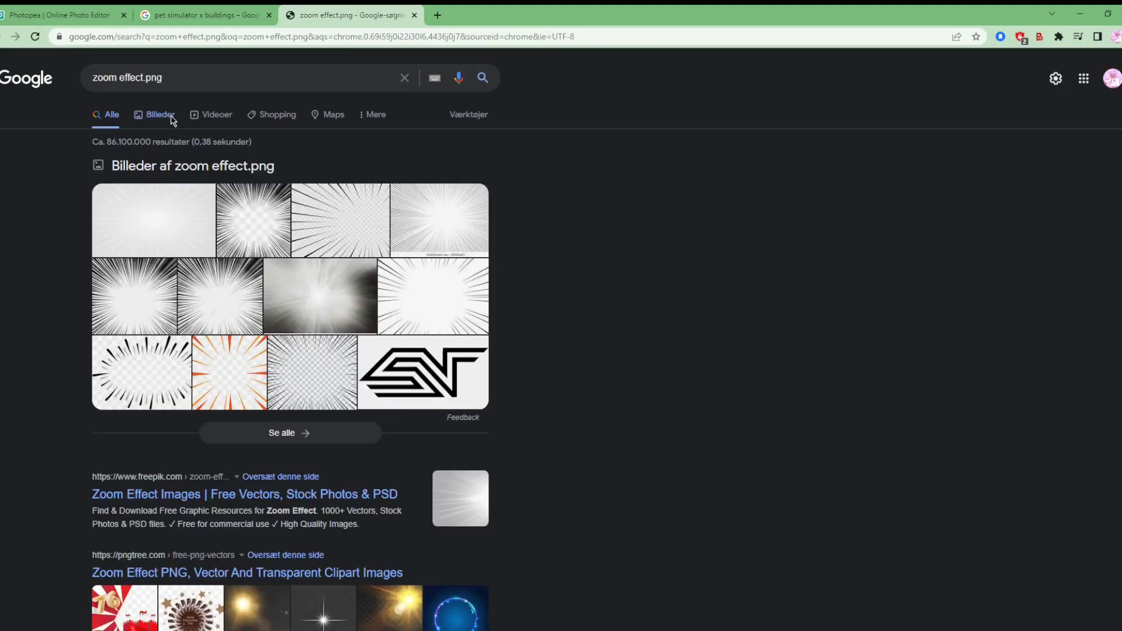
left_click(160, 115)
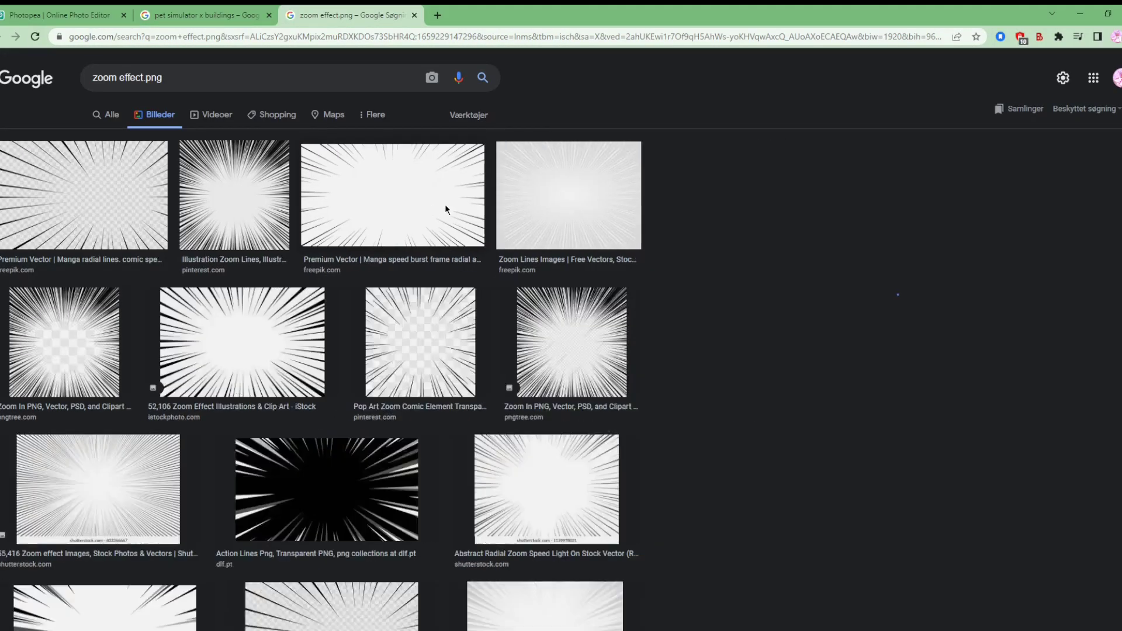
Step: Compare several zoom-line images in the results, looking for a transparent speed-lines overlay
left_click(446, 210)
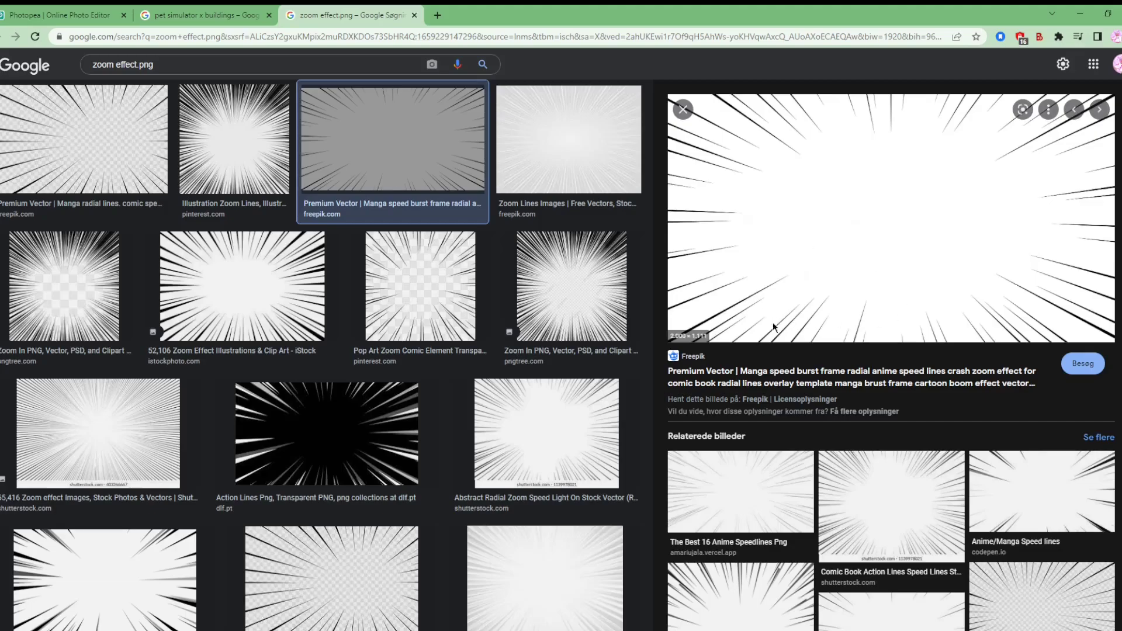
left_click(42, 156)
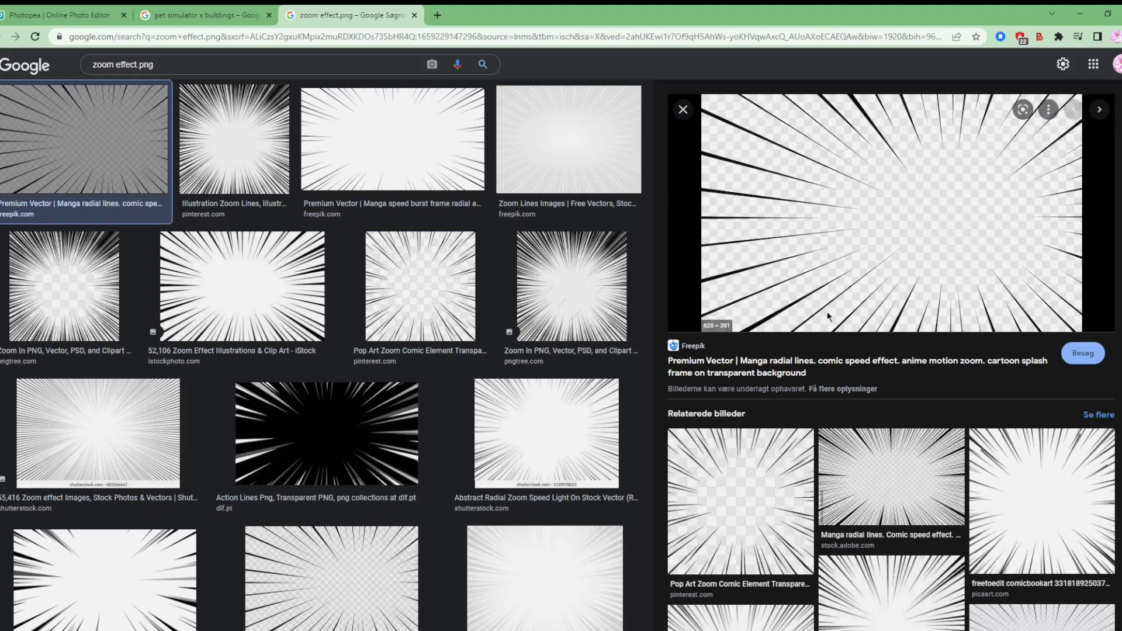
scroll(353, 293, "down", 4)
left_click(342, 196)
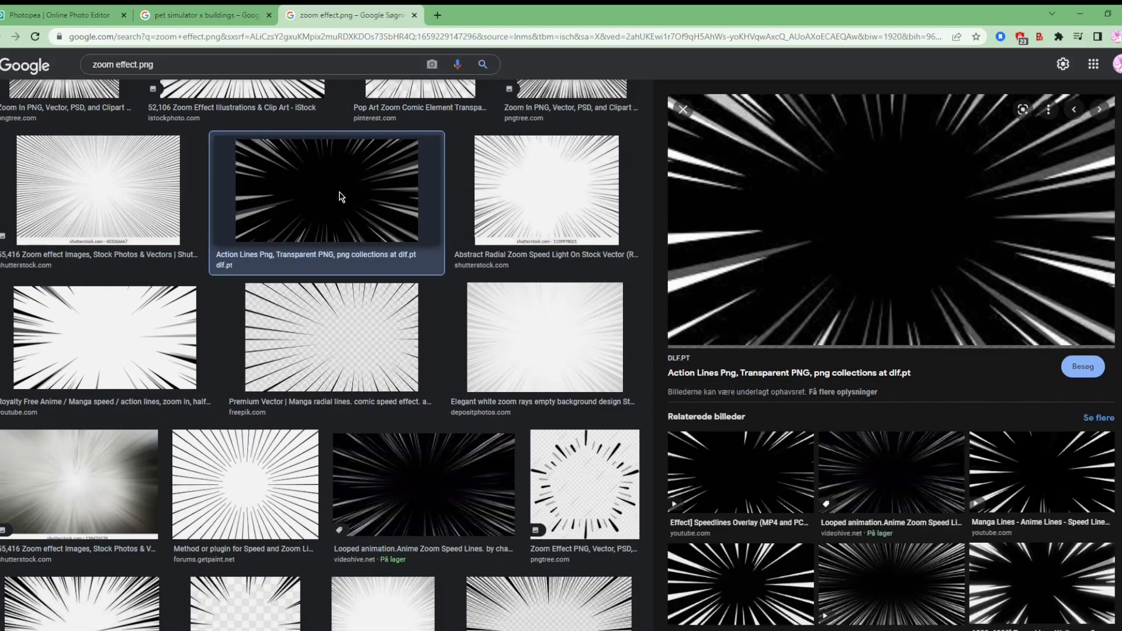
scroll(357, 225, "down", 8)
left_click(483, 264)
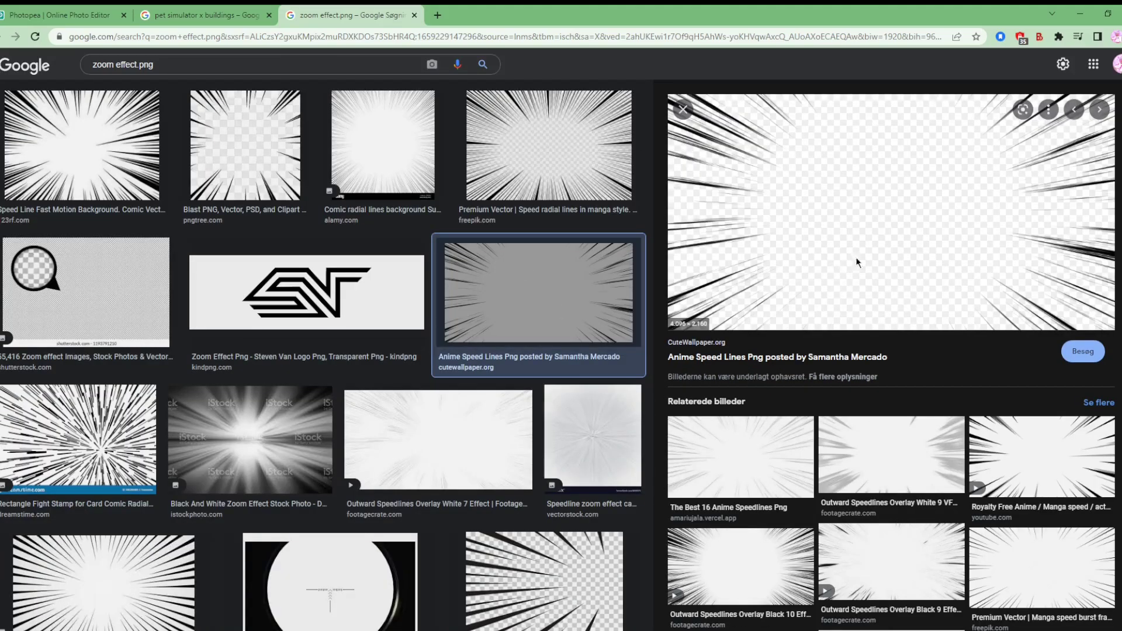
Step: Bring the "The Best 16 Anime Speedlines Png" image into the Photopea document and make it the topmost layer
left_click(738, 456)
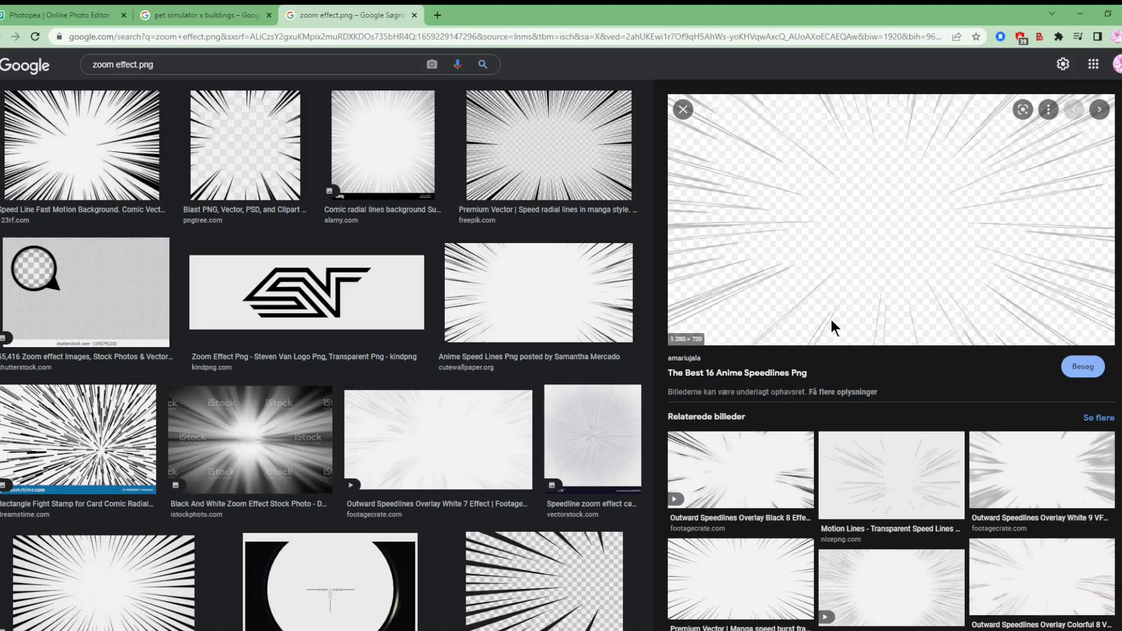
left_click(64, 15)
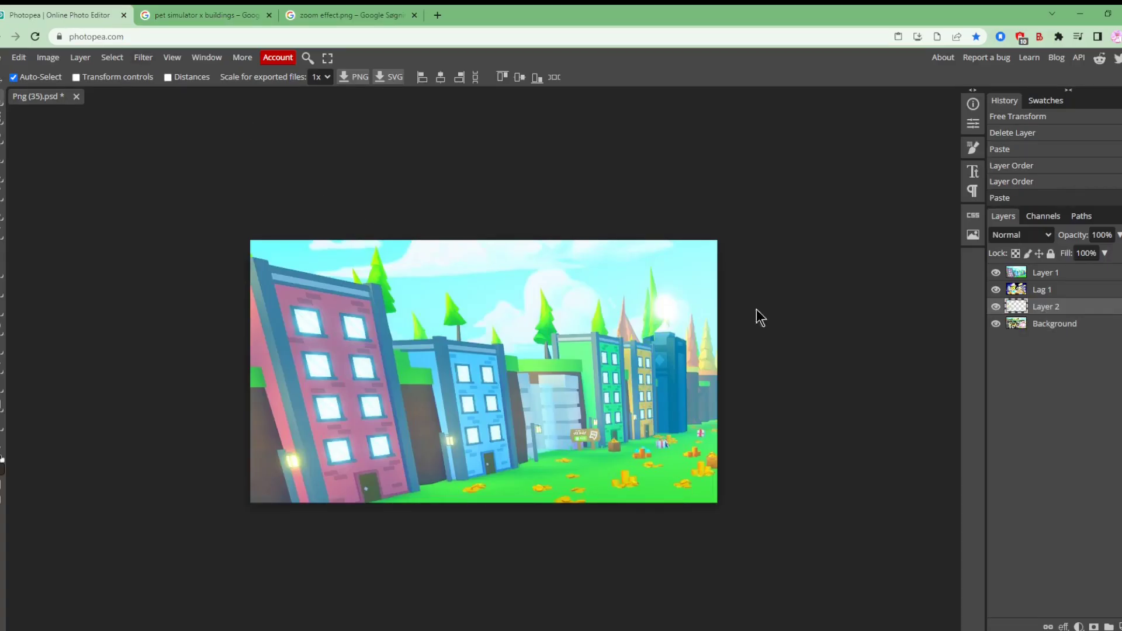
left_click_drag(1114, 310, 1046, 271)
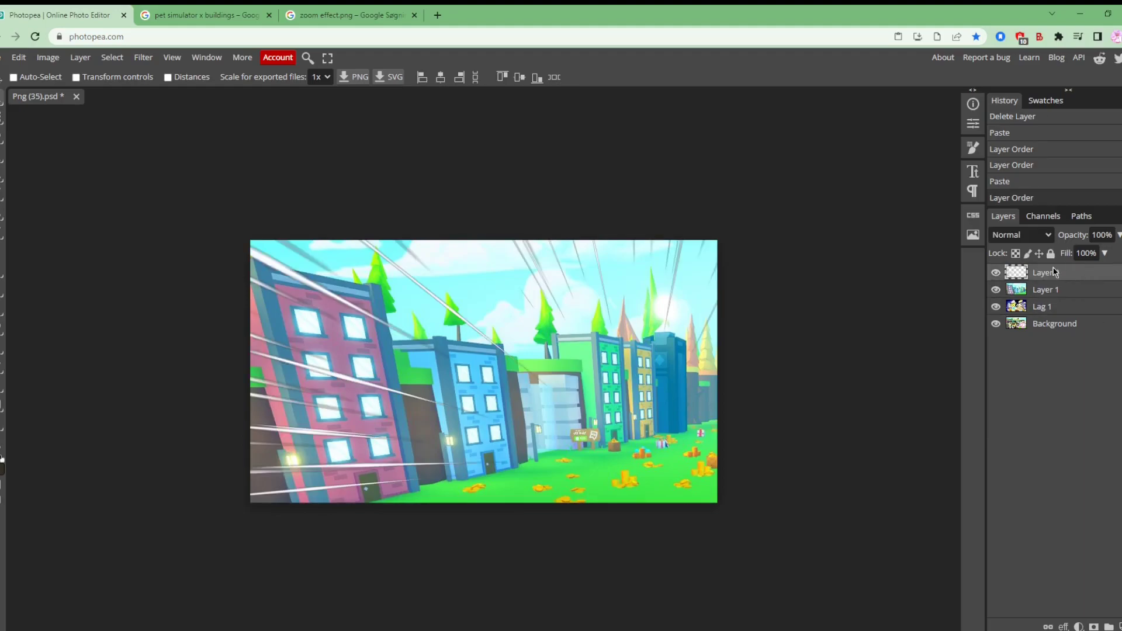
Step: Scale the speed-lines layer to about 85% with Free Transform and place it so the lines surround the canvas
left_click(24, 58)
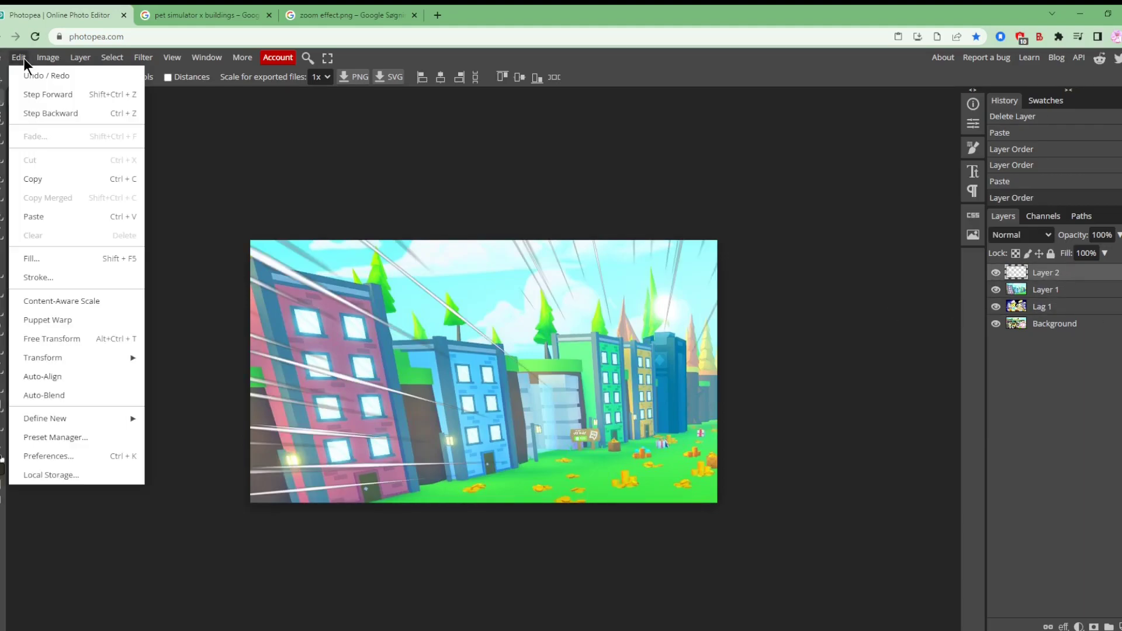
left_click(97, 325)
left_click_drag(250, 239, 681, 486)
left_click_drag(755, 562, 310, 307)
left_click_drag(554, 409, 813, 553)
left_click_drag(694, 487, 684, 474)
left_click_drag(804, 373, 772, 405)
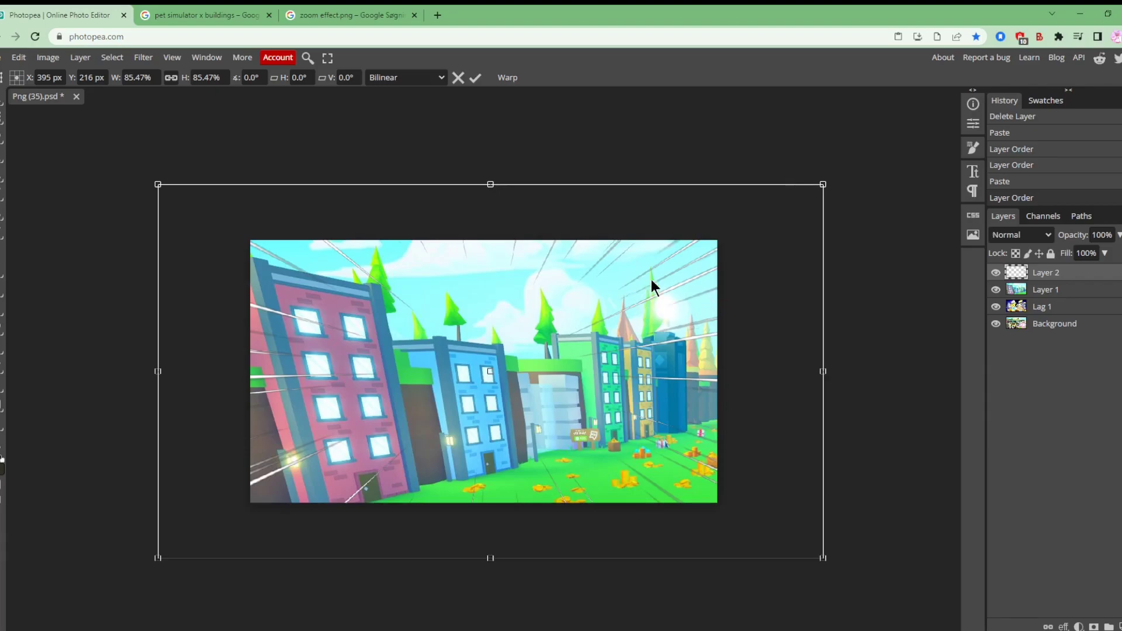
key("Return")
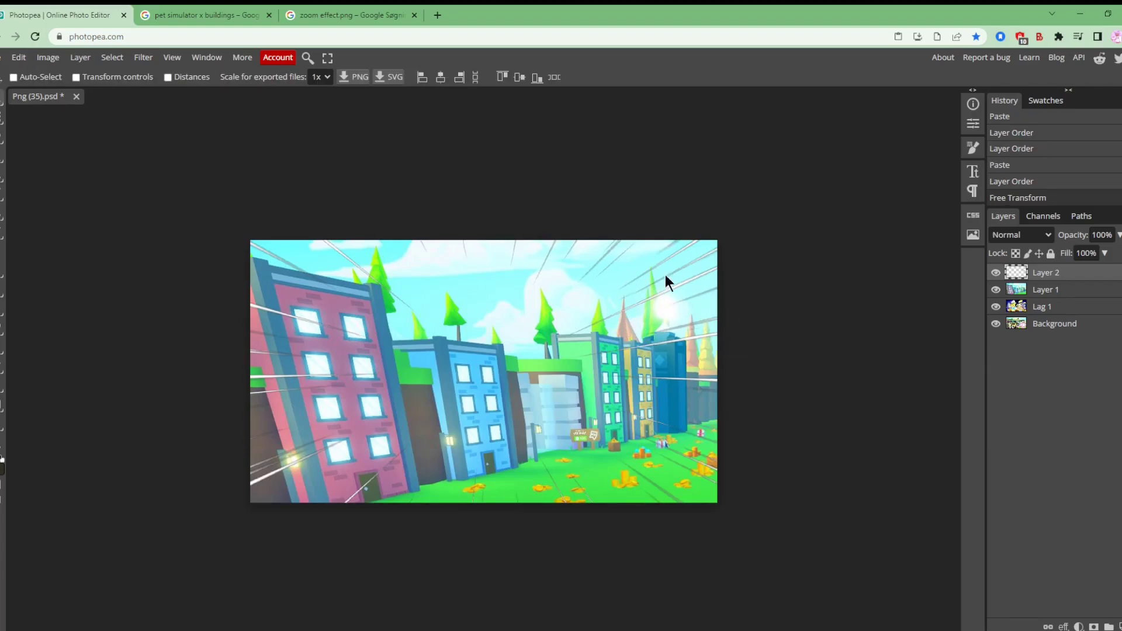
Step: Lower the speed-lines layer's opacity to 35% in its layer style, trying a gradient overlay and leaving it off
double_click(1113, 278)
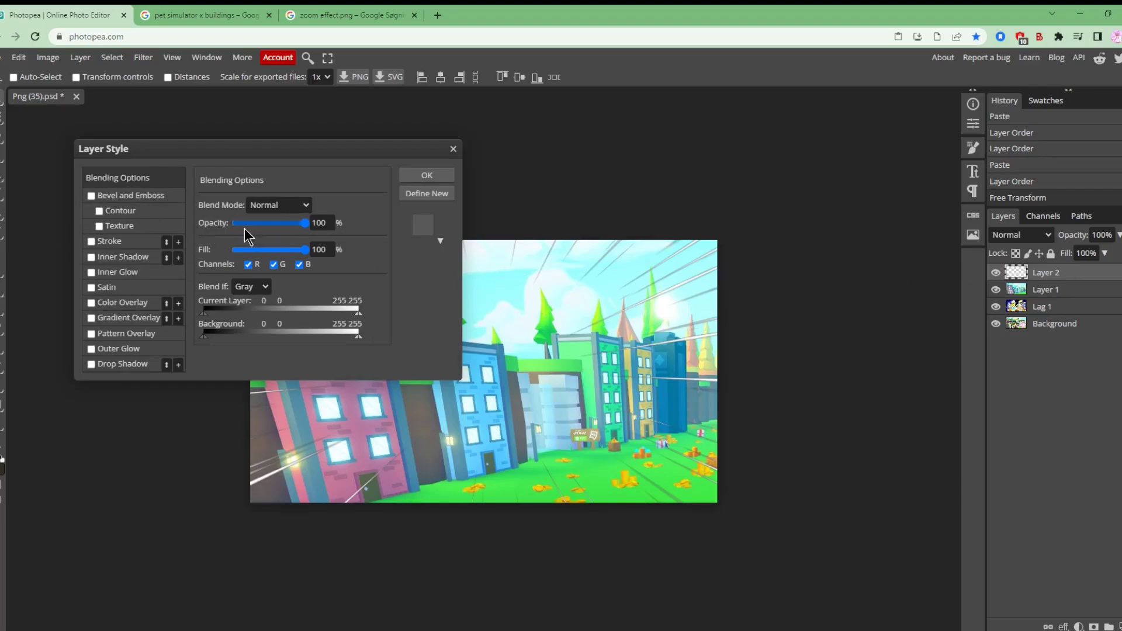
left_click_drag(304, 224, 261, 229)
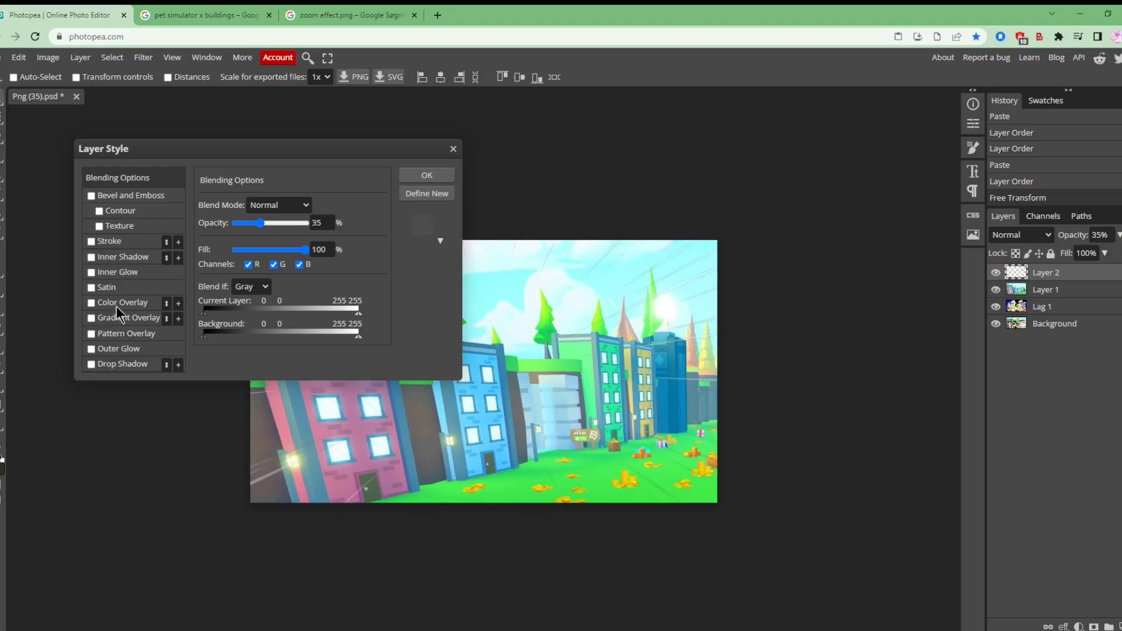
left_click(91, 319)
left_click_drag(362, 148, 1087, 119)
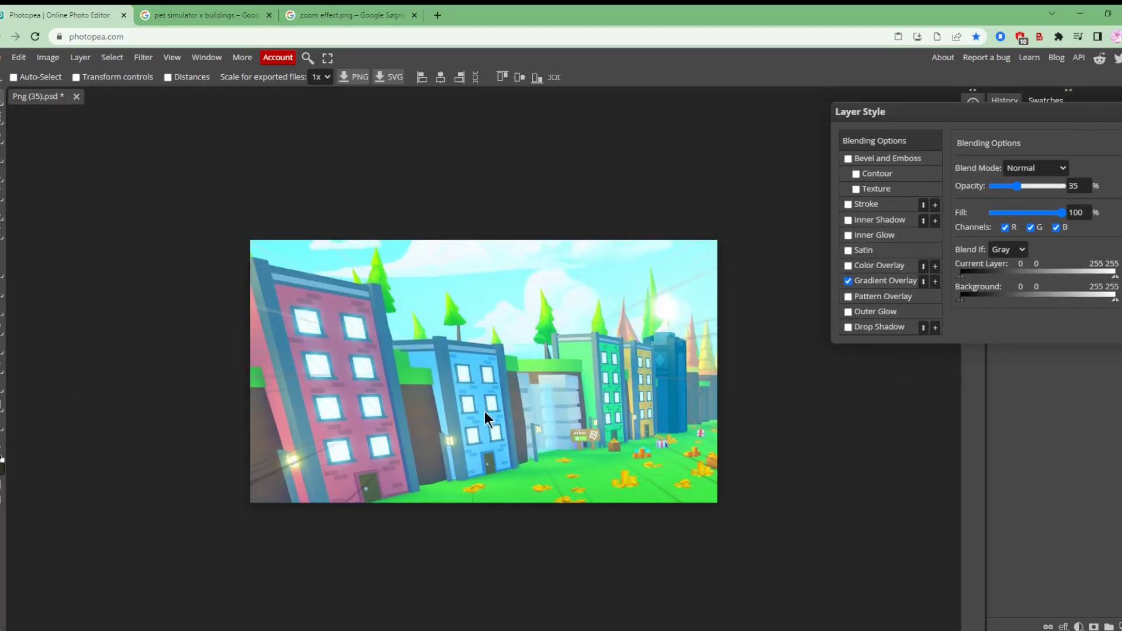
left_click(849, 281)
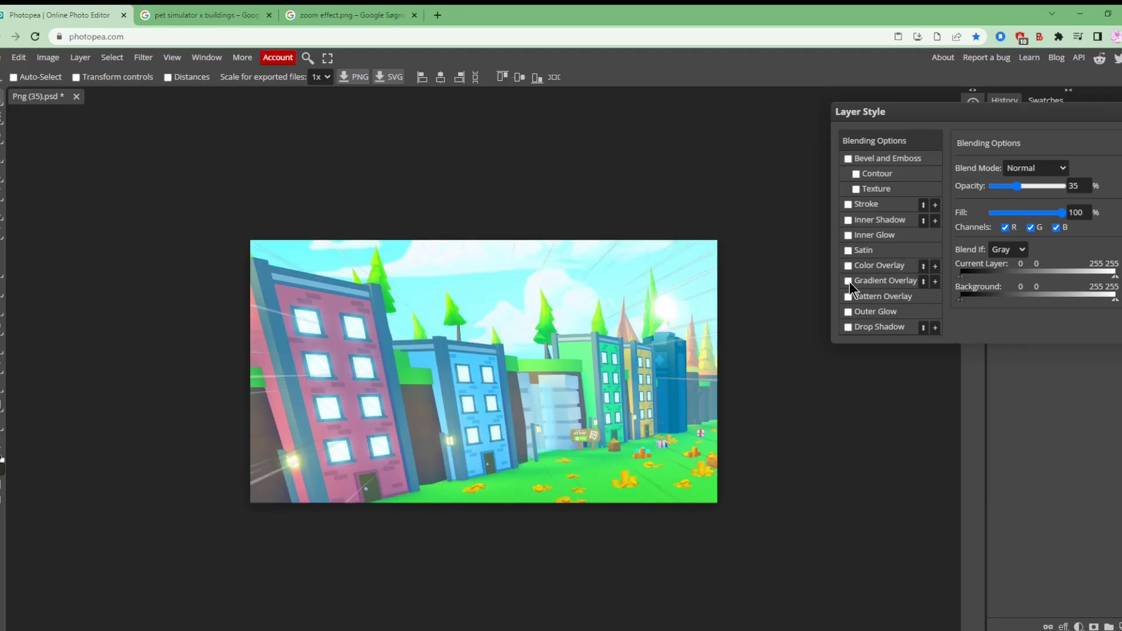
left_click_drag(1064, 117, 630, 138)
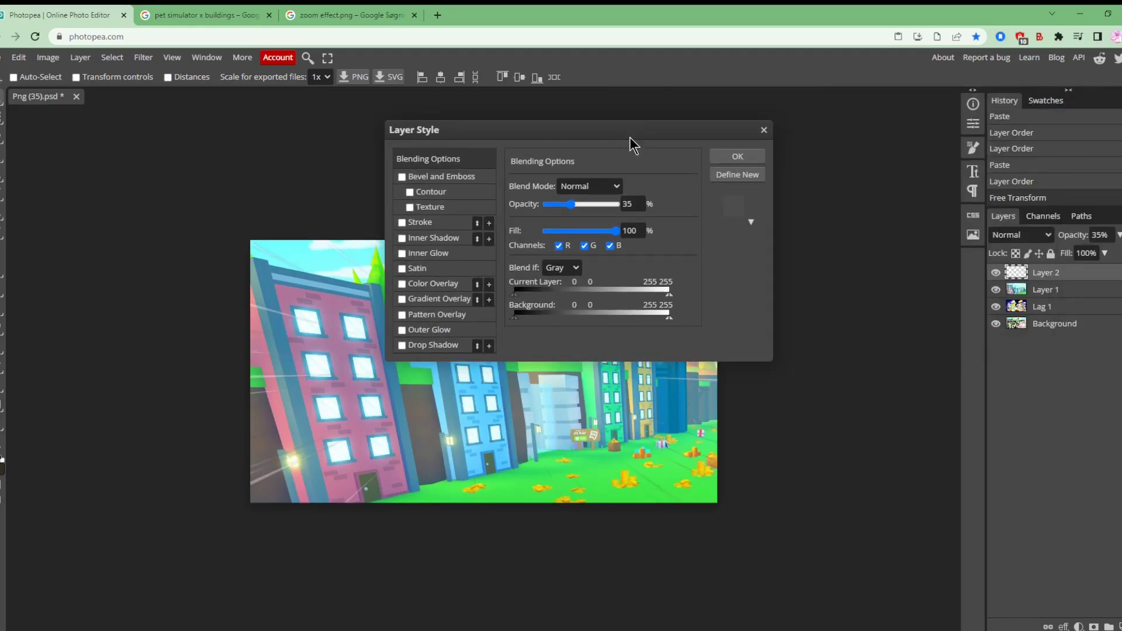
left_click(742, 159)
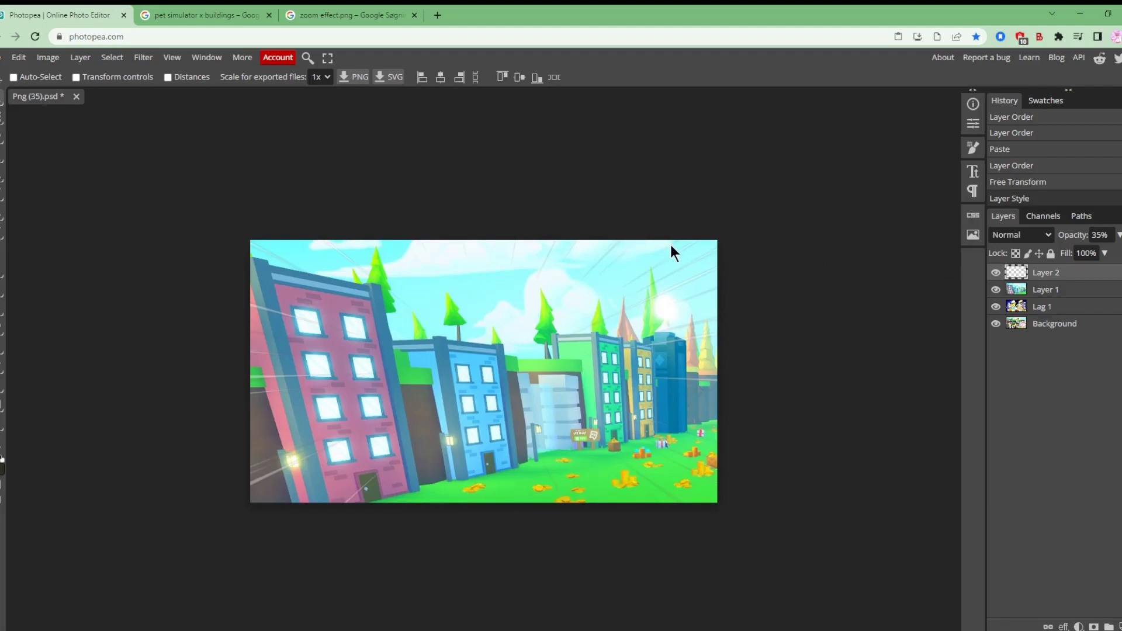
Step: Compare earlier history states of the speed-lines layer with the current look, and return to the latest Layer Style state
left_click(1031, 169)
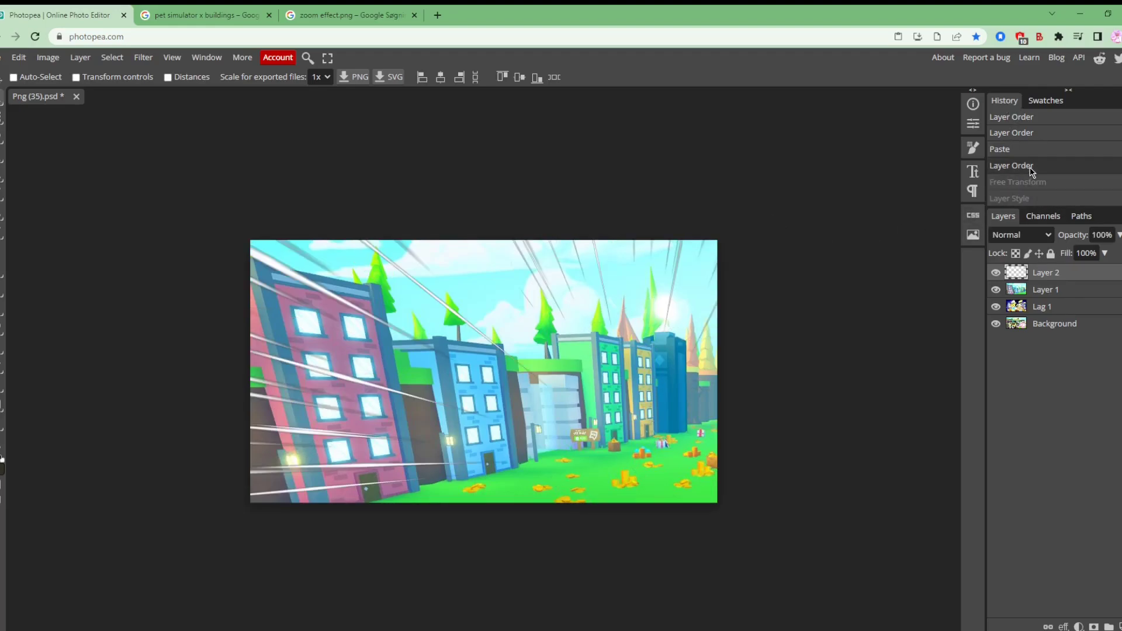
left_click(1027, 149)
left_click(1028, 166)
left_click(1027, 183)
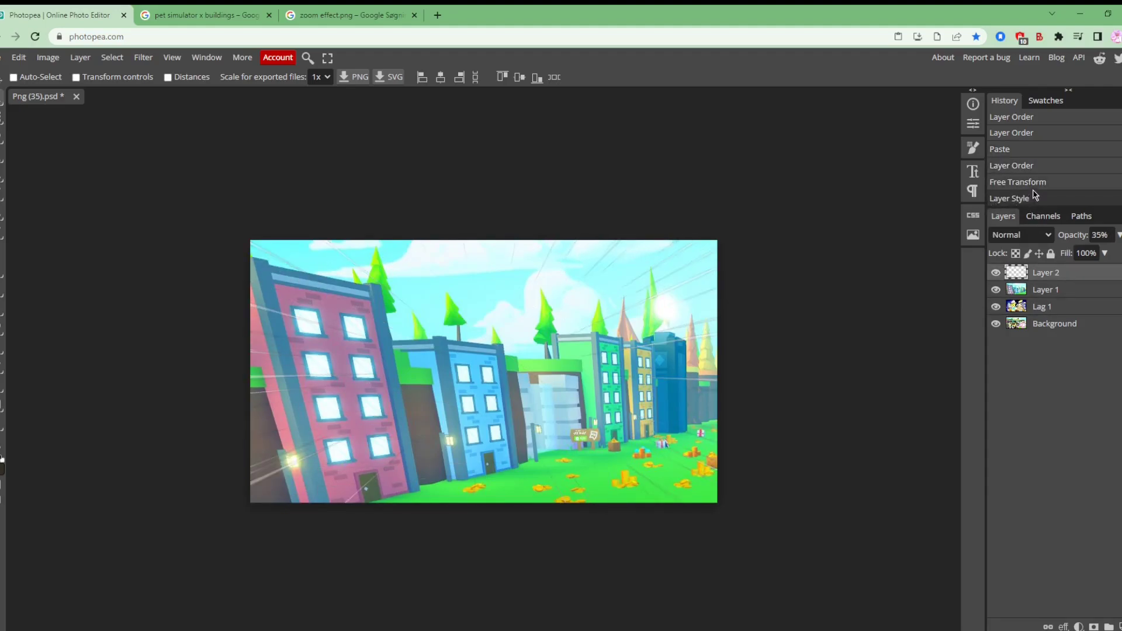
left_click(1045, 149)
left_click(1035, 201)
Step: Start the Type tool and filter its font list so only the Display category is included
left_click(1, 355)
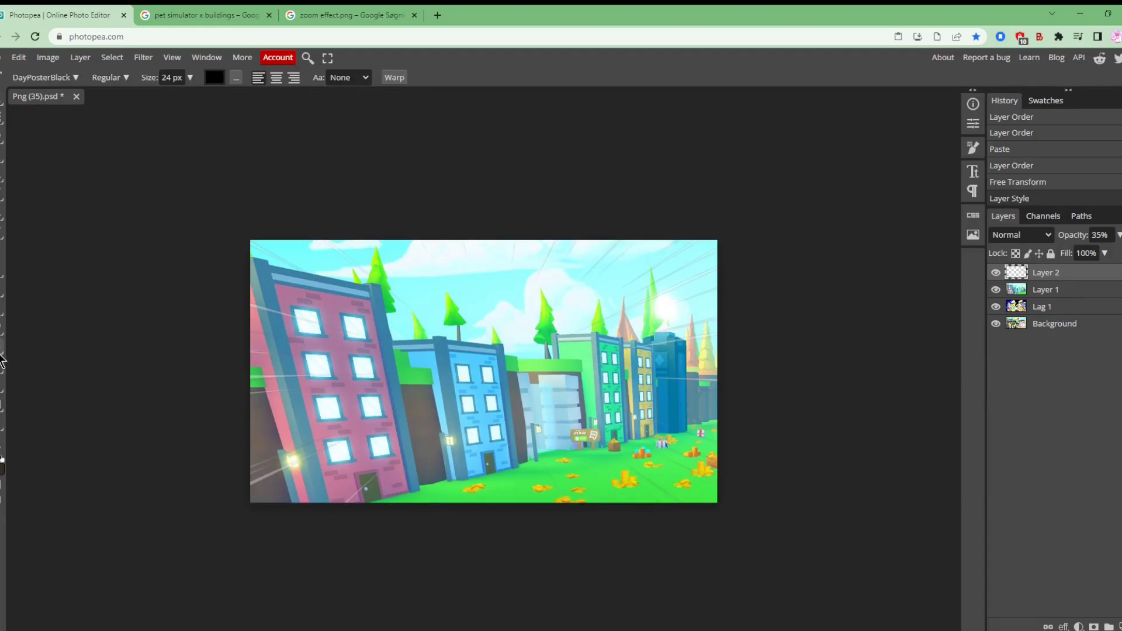
left_click(62, 78)
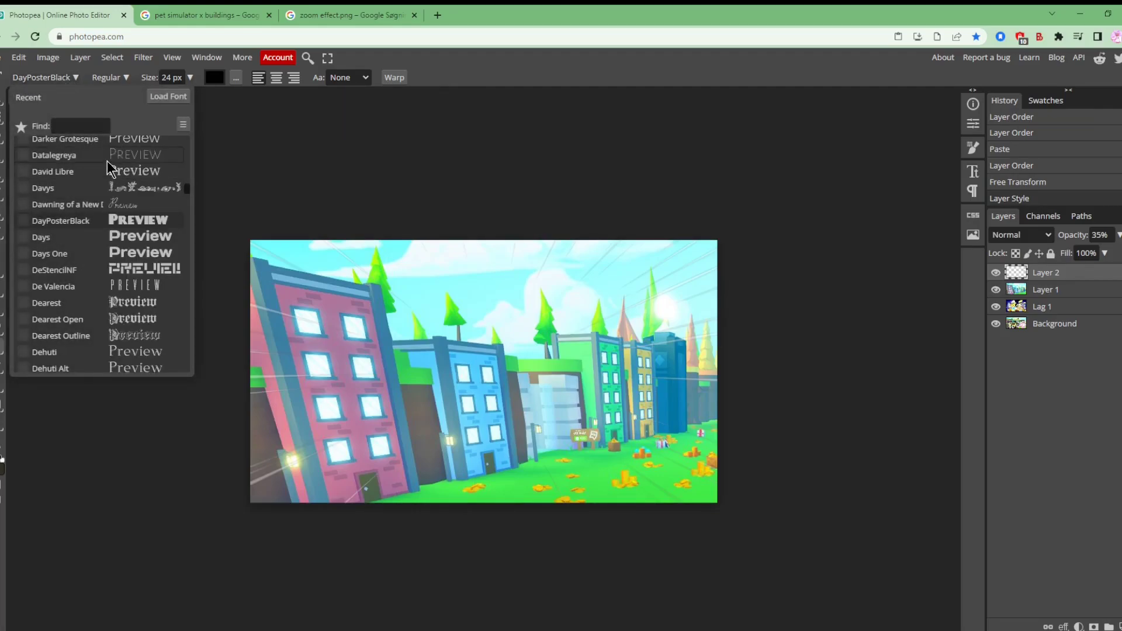
scroll(140, 252, "down", 3)
scroll(159, 193, "up", 6)
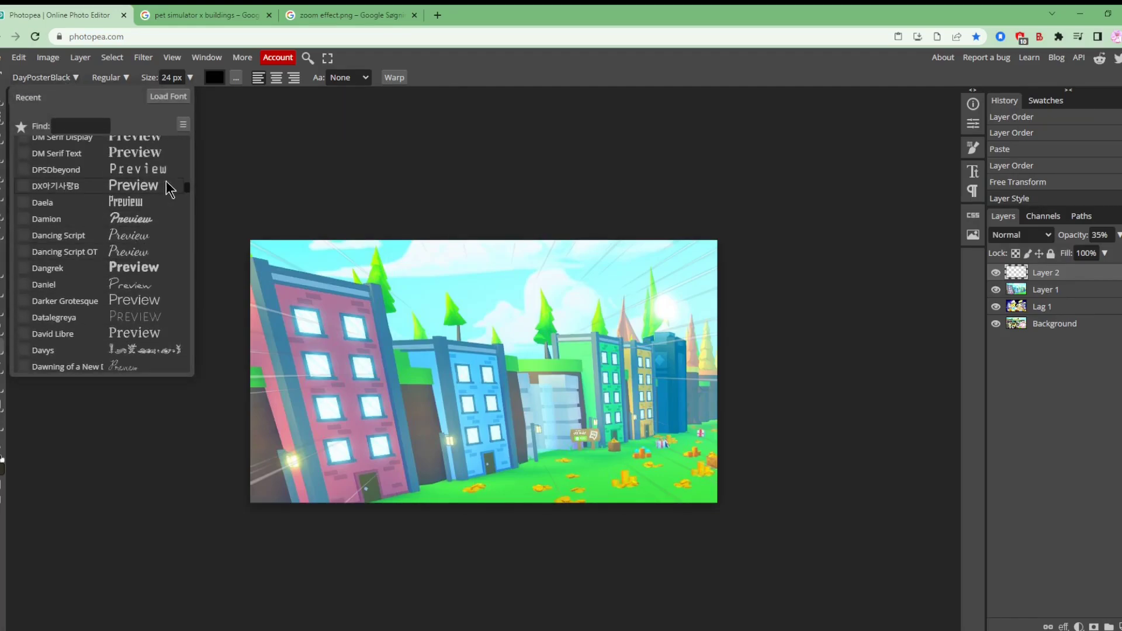
left_click(183, 125)
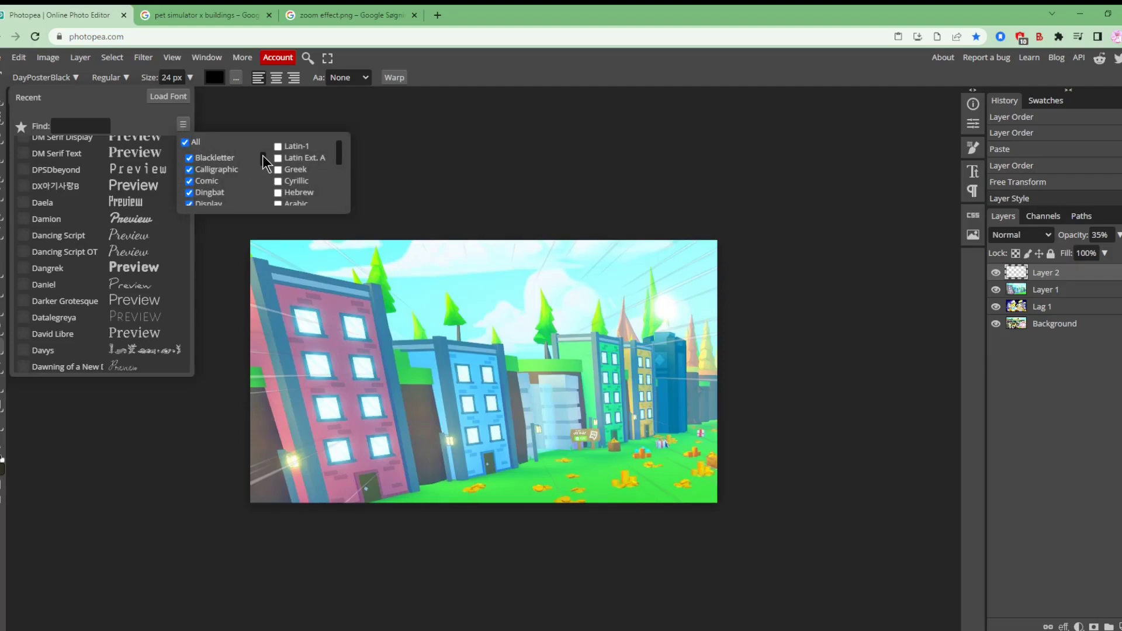
scroll(262, 160, "down", 3)
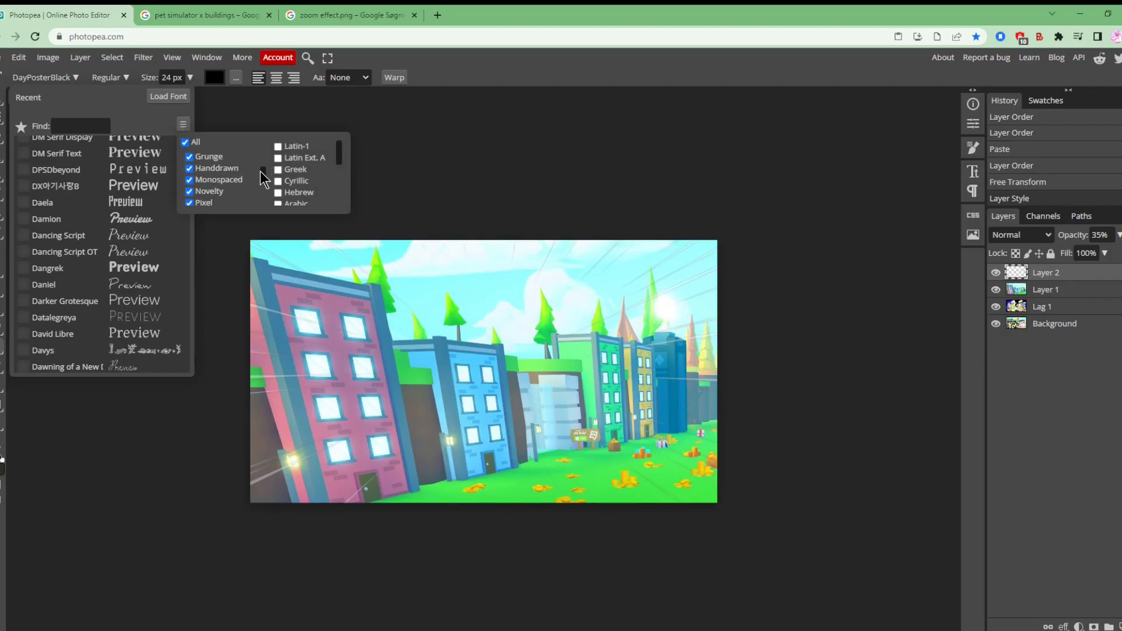
scroll(260, 183, "down", 5)
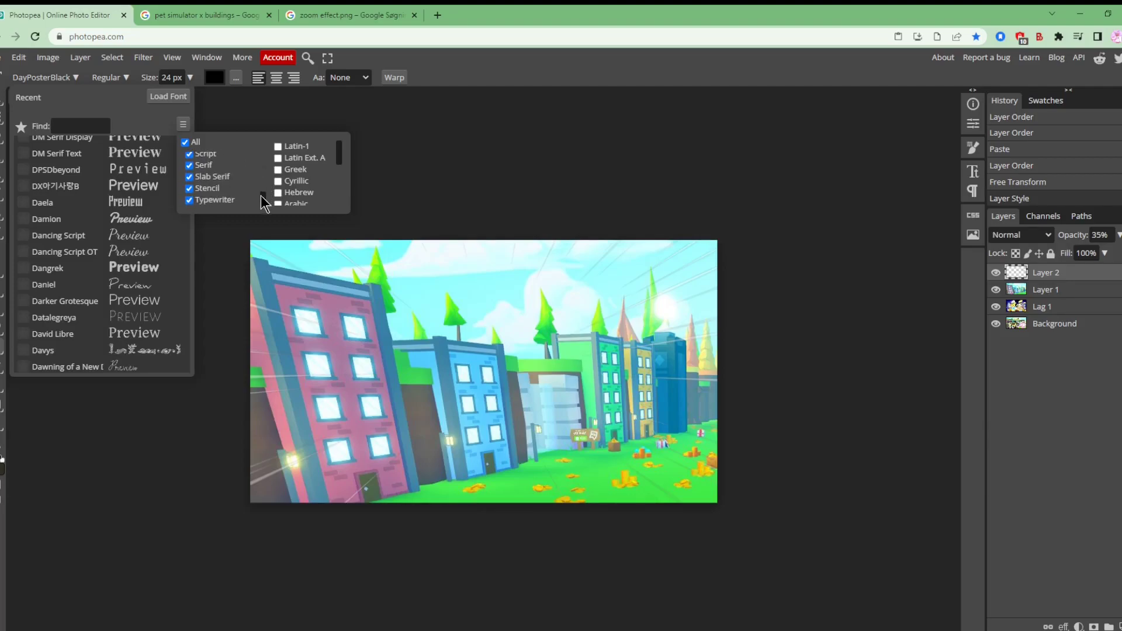
left_click(185, 142)
left_click_drag(264, 195, 268, 149)
left_click(189, 204)
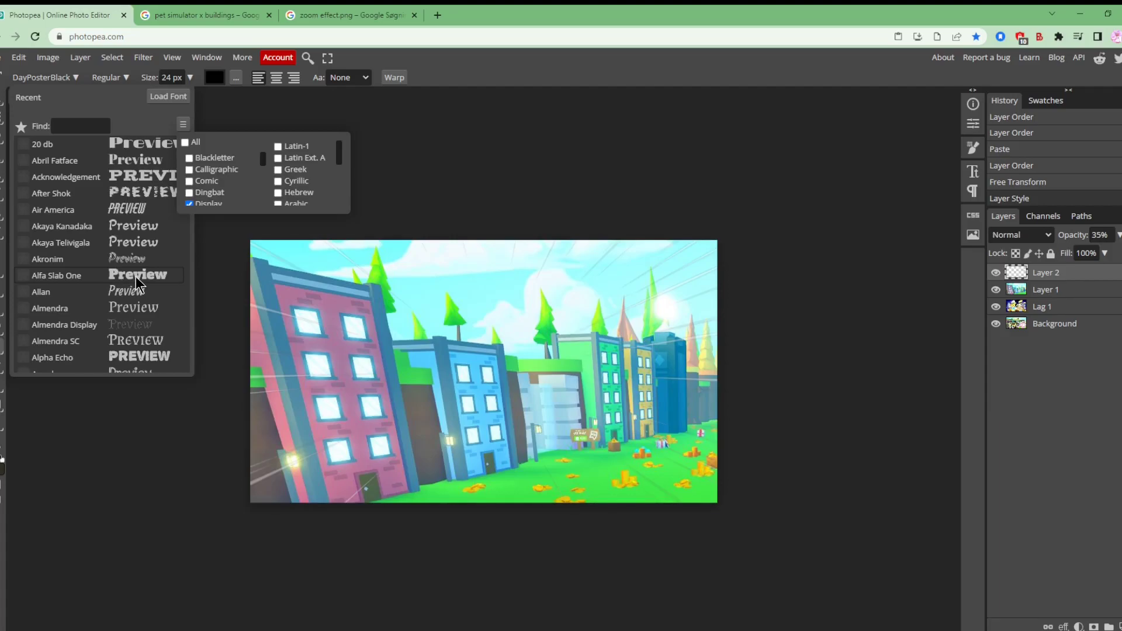
Step: Choose the Alfa Slab One font and add the text "Grinding For Top 100" in the upper part of the canvas
scroll(137, 276, "down", 10)
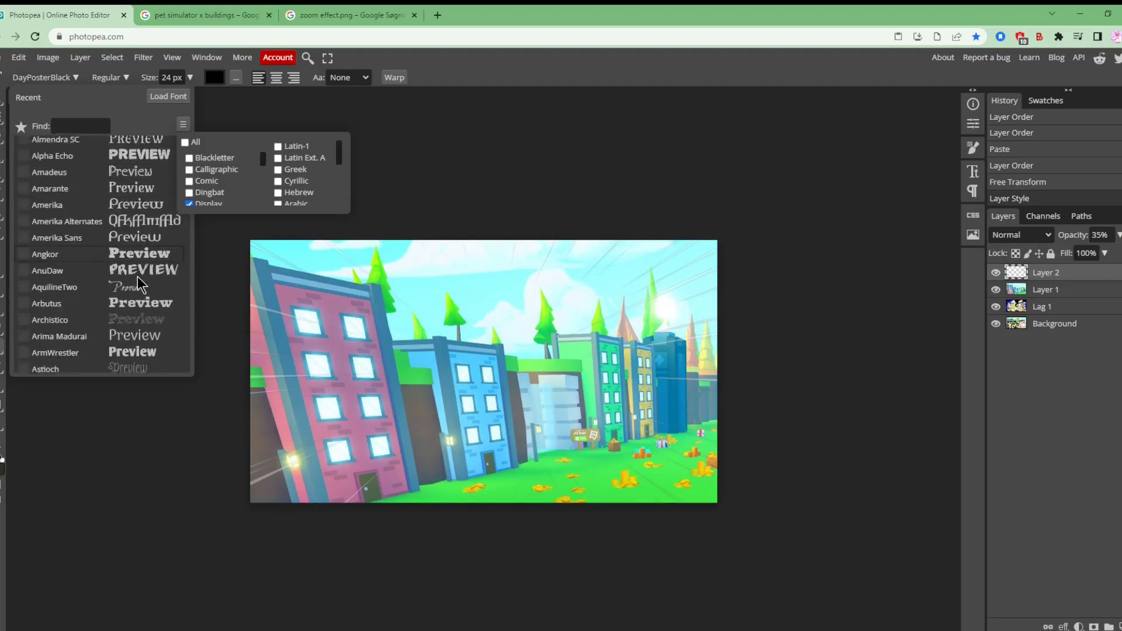
scroll(139, 274, "up", 5)
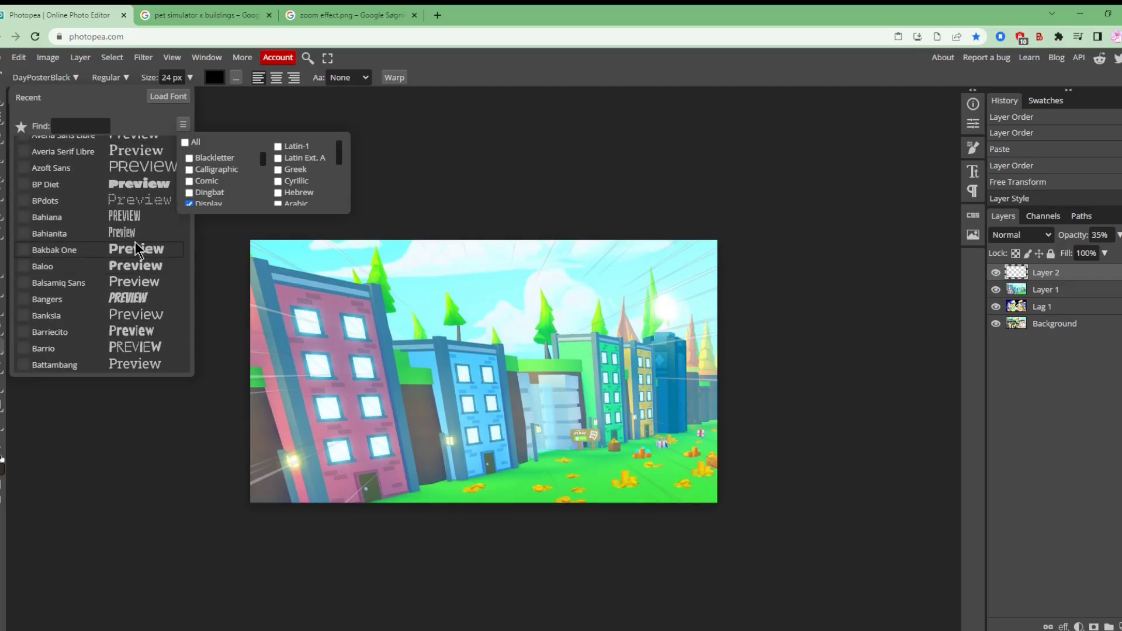
scroll(140, 269, "up", 4)
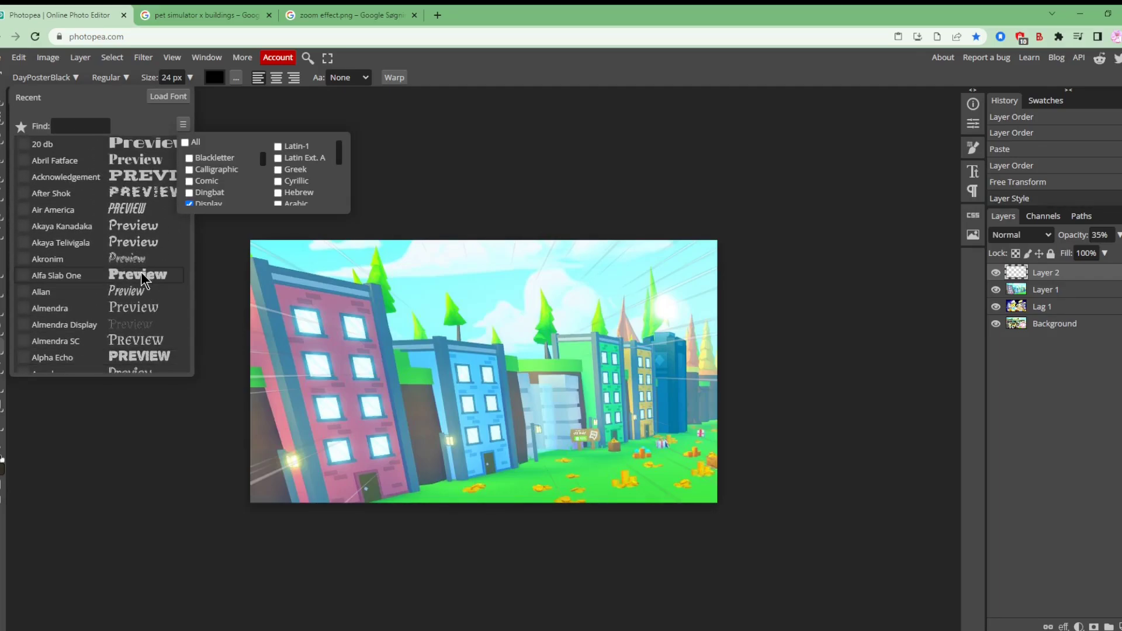
left_click(114, 274)
left_click(324, 308)
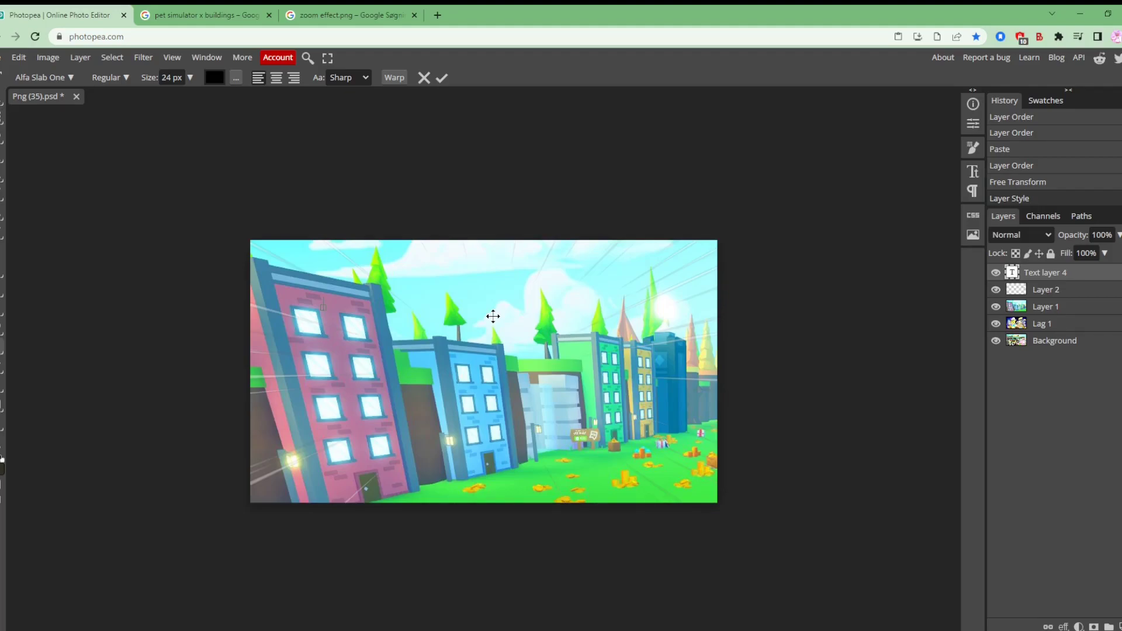
Step: Free Transform the title to about 237% width and 392% height, tilt it about -2.5°, and place it across the canvas top
left_click(19, 57)
left_click(90, 338)
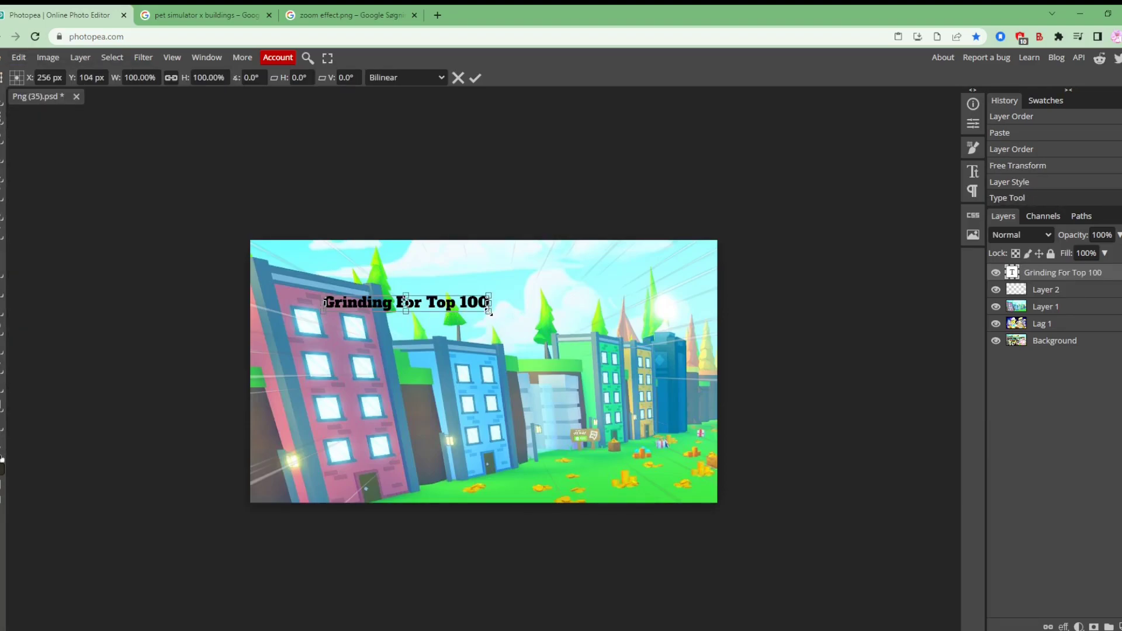
left_click_drag(491, 315, 555, 342)
left_click_drag(500, 316, 413, 282)
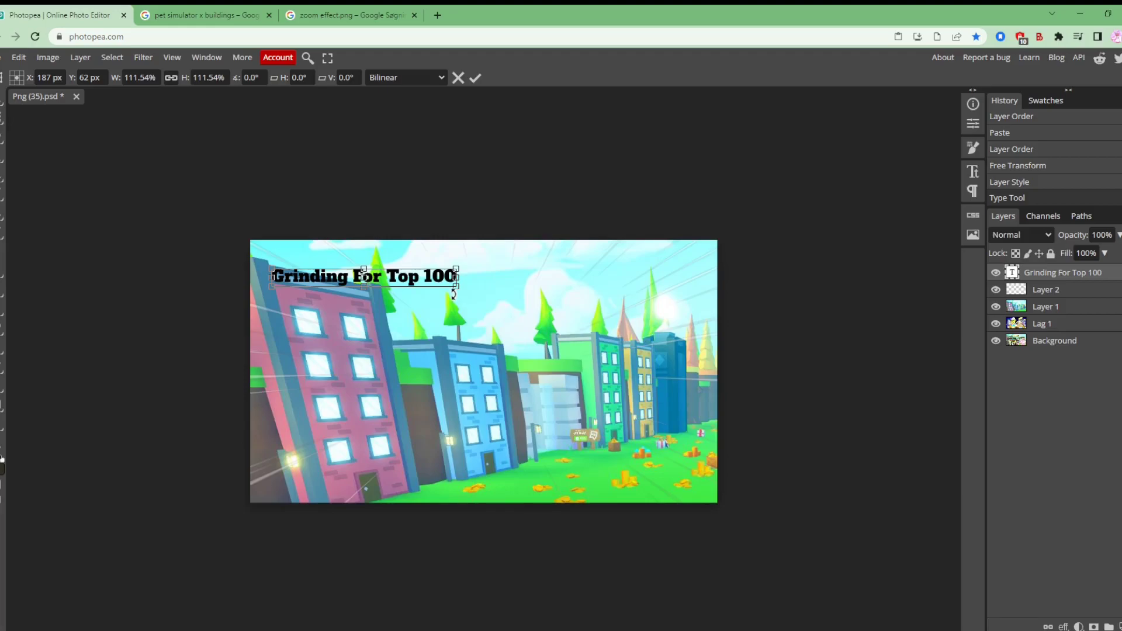
left_click_drag(457, 287, 617, 297)
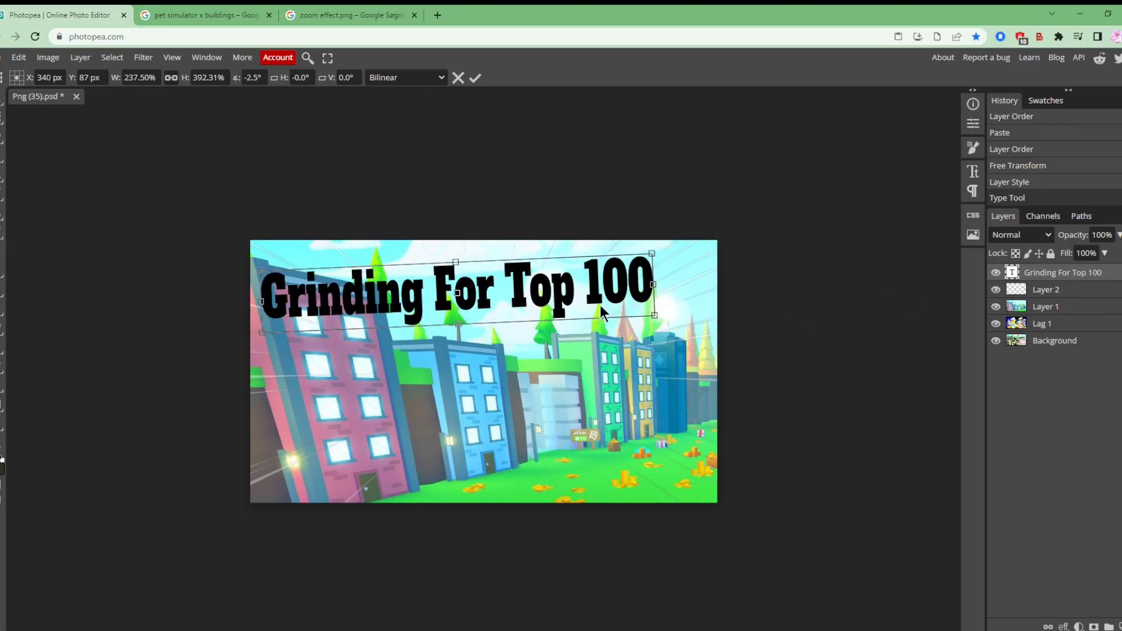
Step: Add a black outside stroke of 4 px to the "Grinding For Top 100" text layer
double_click(1115, 273)
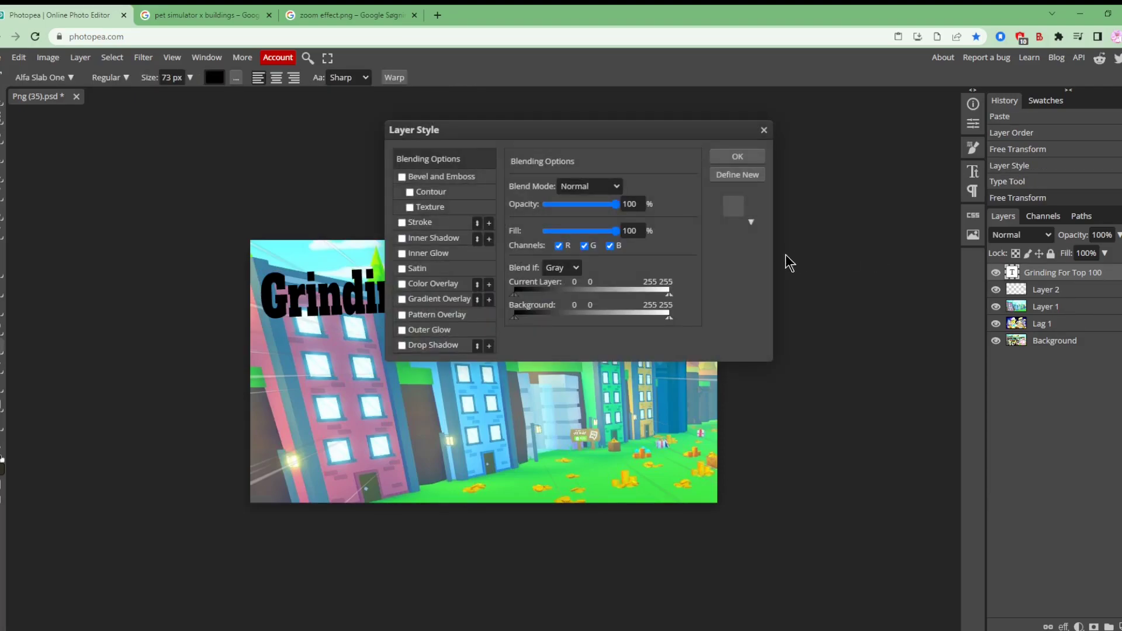
left_click_drag(535, 131, 709, 134)
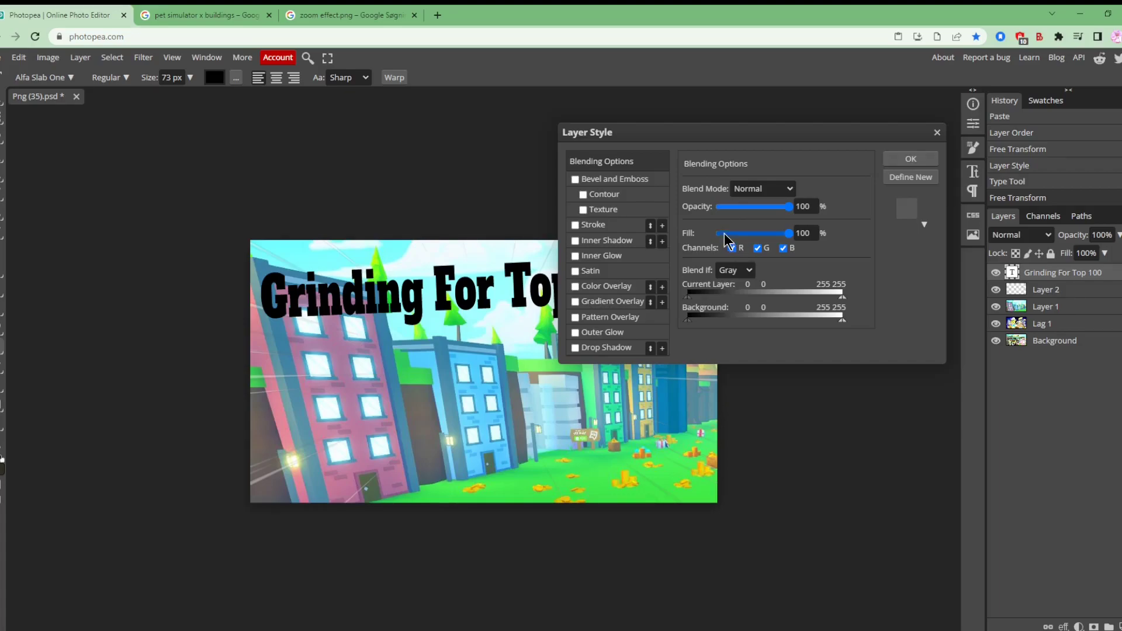
left_click(613, 227)
mouse_move(672, 133)
left_mouse_down()
mouse_move(772, 134)
mouse_move(775, 145)
left_mouse_up()
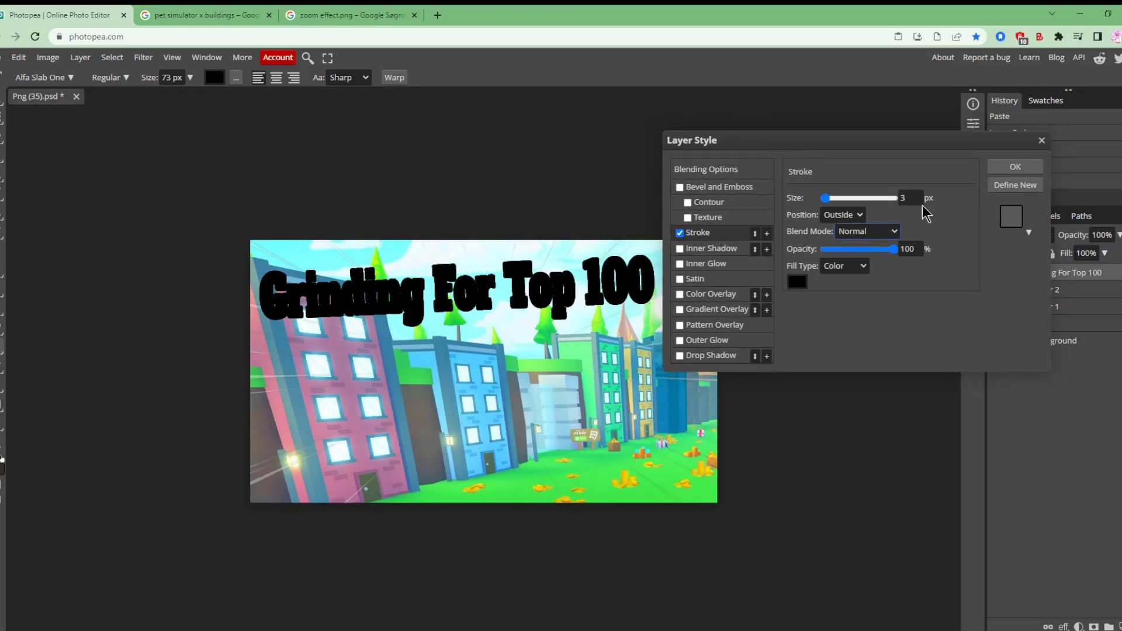
left_click(900, 199)
type("4")
key("Return")
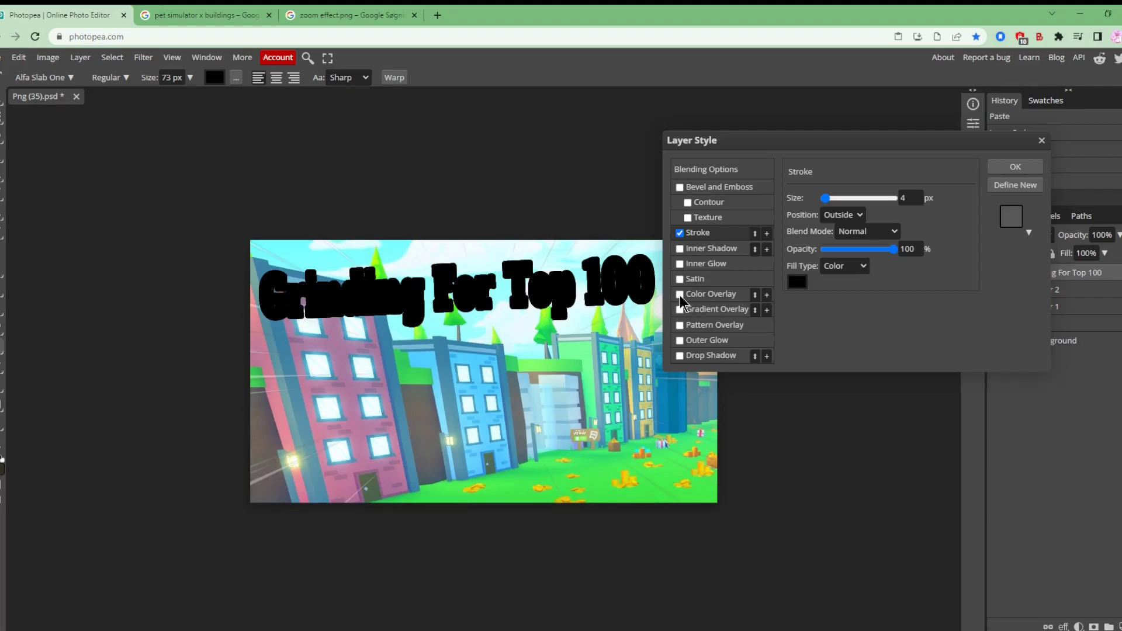
Step: Try a color overlay on the title text in white and in red (ff0000), and turn the overlay off
left_click(710, 295)
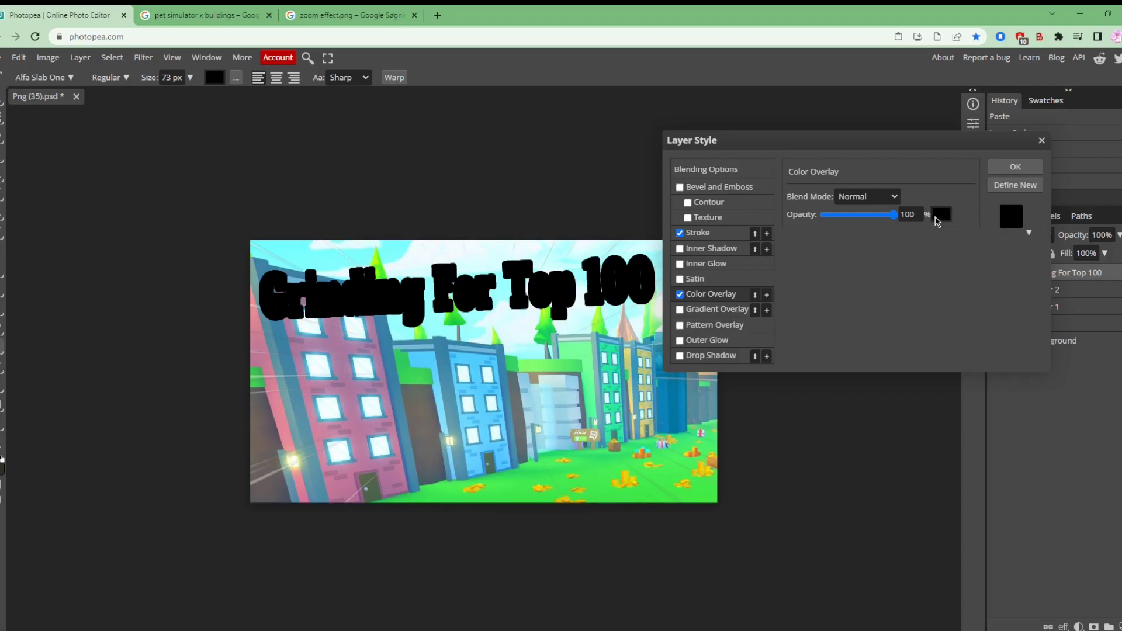
left_click(938, 215)
left_click_drag(210, 234, 19, 125)
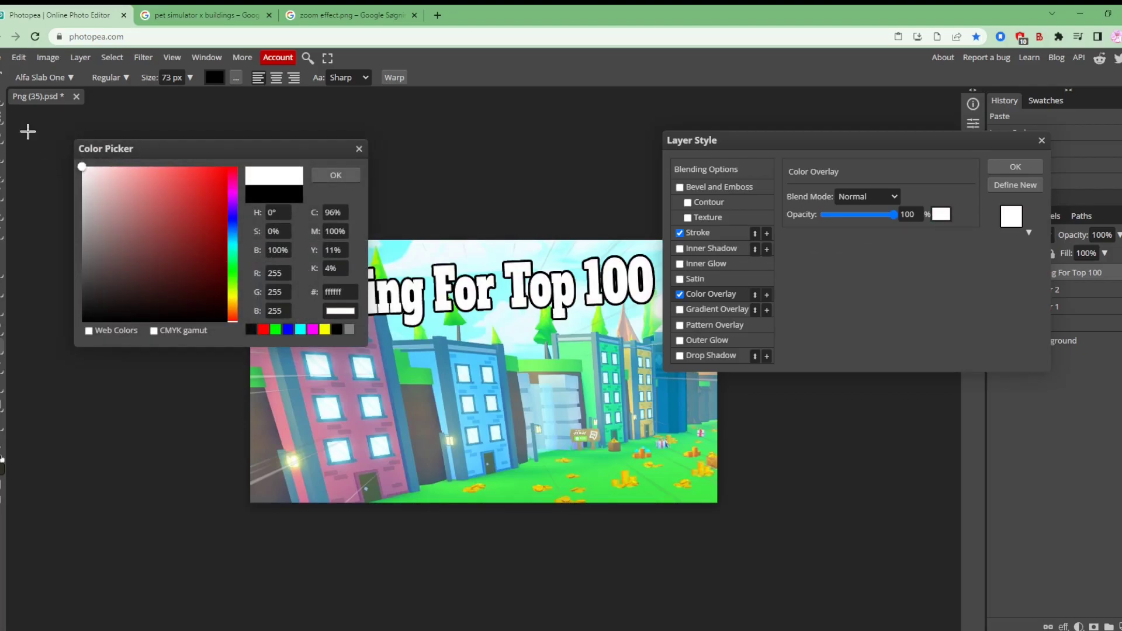
left_click_drag(309, 154, 175, 150)
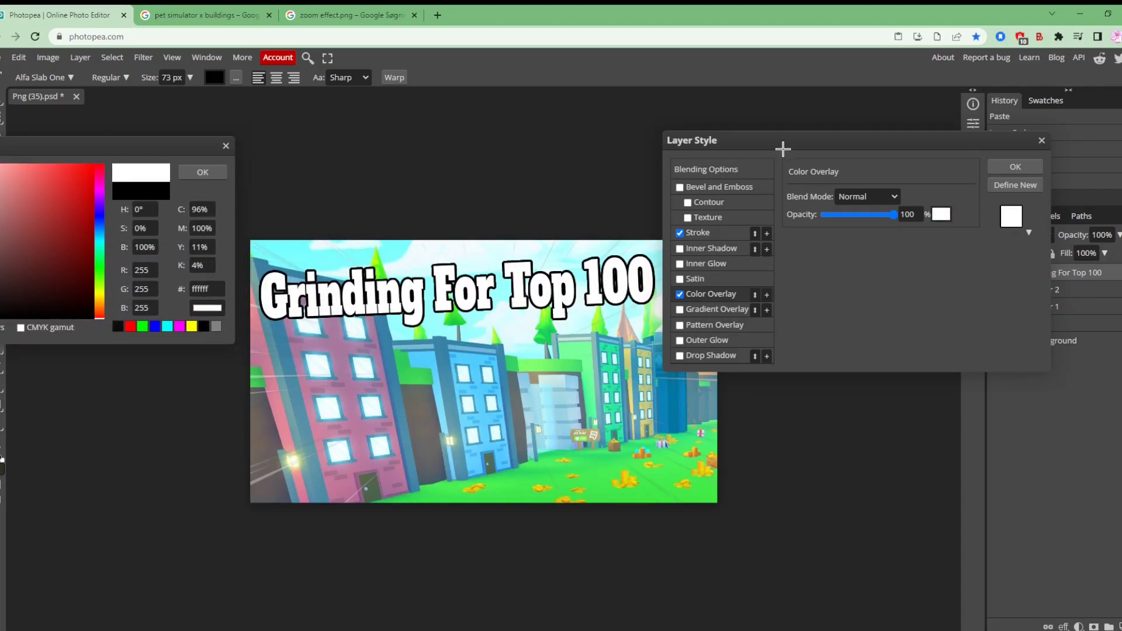
left_click_drag(43, 143, 127, 151)
mouse_move(63, 205)
left_mouse_down()
mouse_move(32, 173)
mouse_move(177, 173)
left_mouse_up()
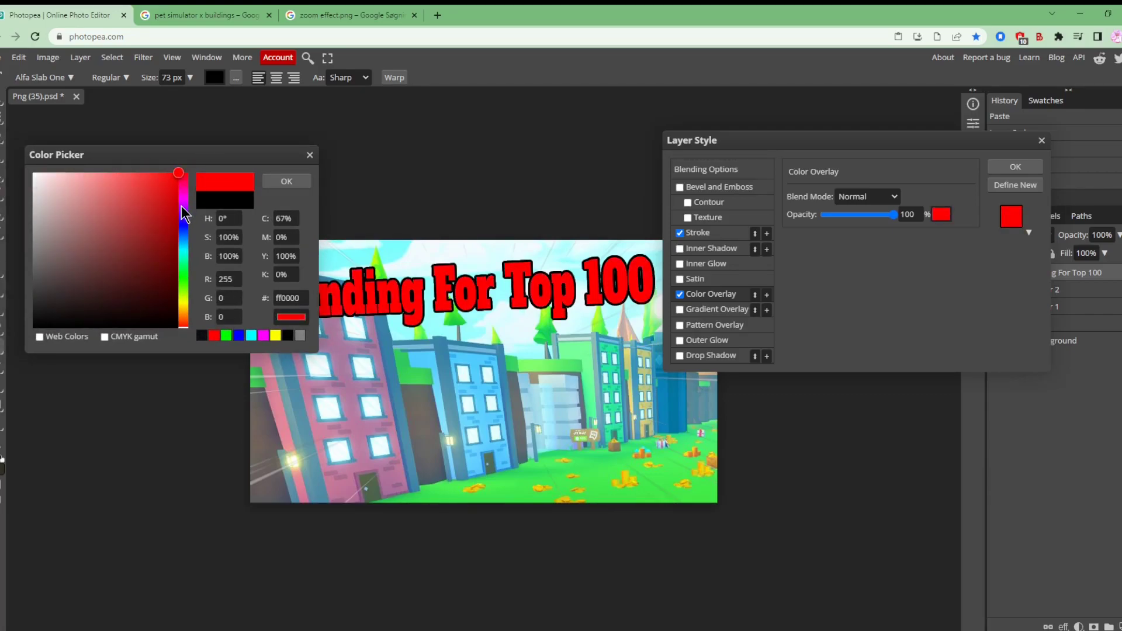
left_click_drag(183, 327, 183, 174)
left_click(286, 182)
left_click(680, 295)
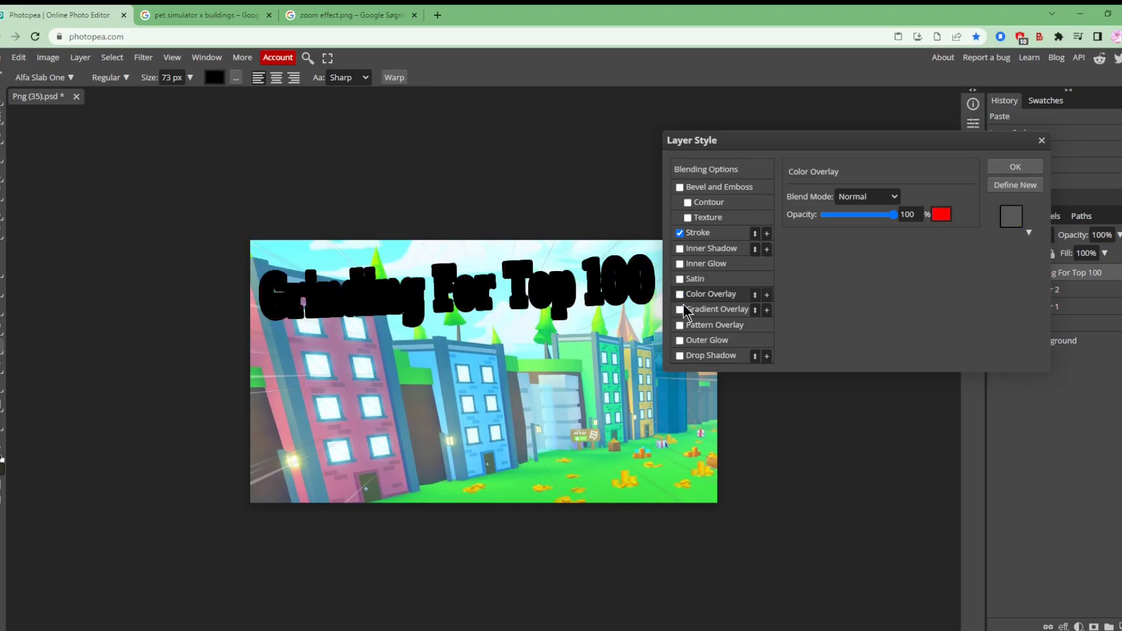
Step: Enable a gradient overlay on the title text and change the gradient's white end stop to red (ff0000)
left_click(680, 310)
left_click(710, 311)
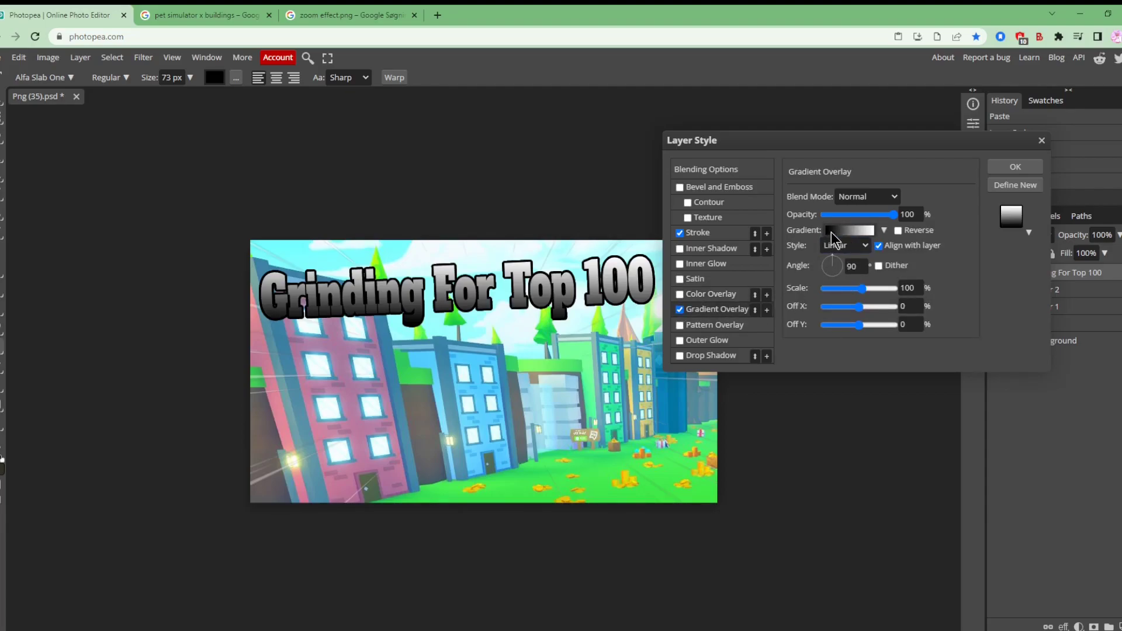
left_click(854, 234)
left_click_drag(288, 243, 842, 227)
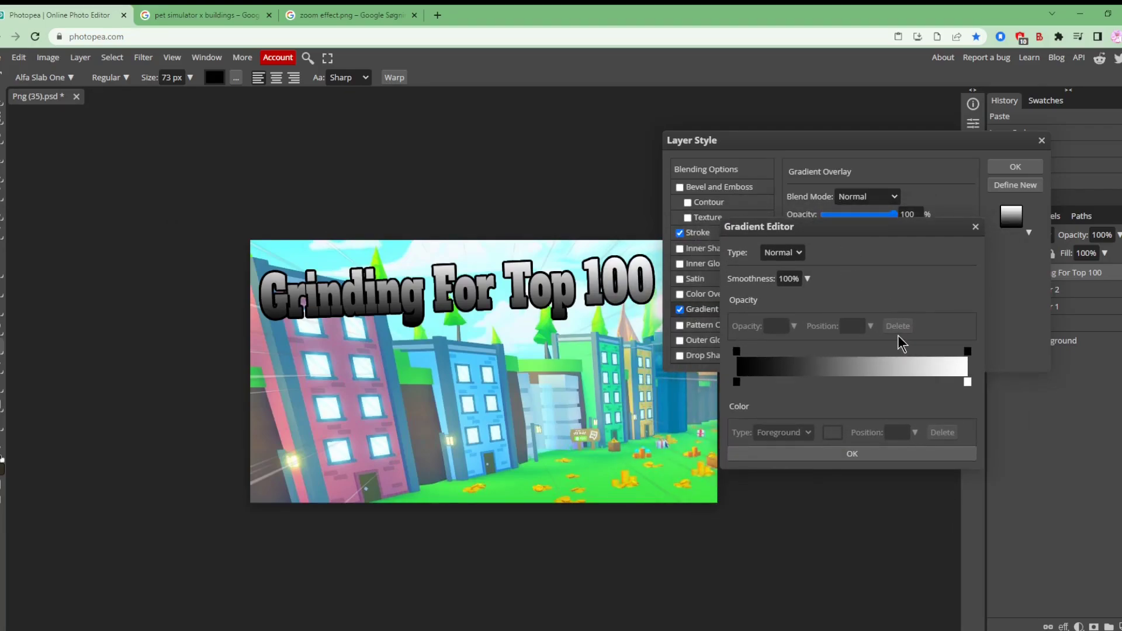
left_click(969, 385)
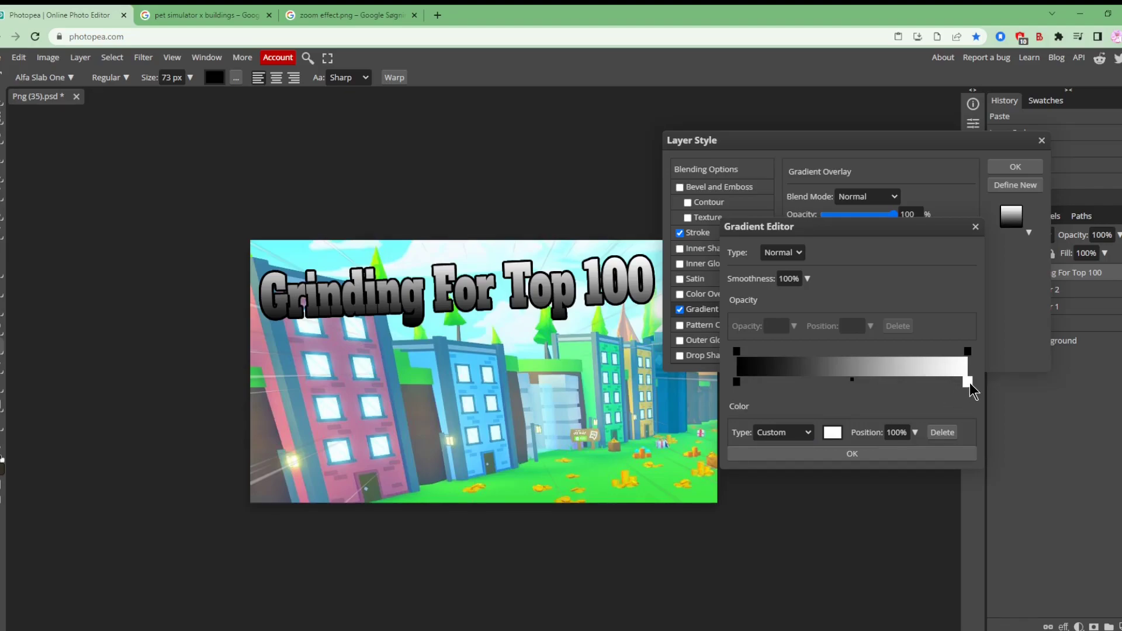
left_click(832, 432)
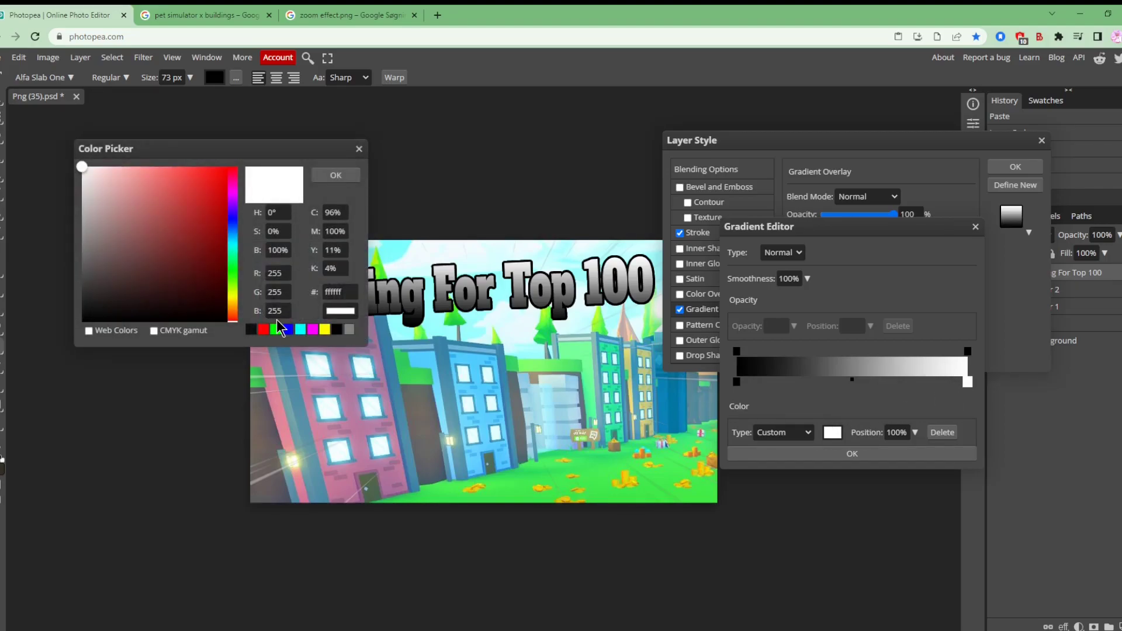
left_click(263, 331)
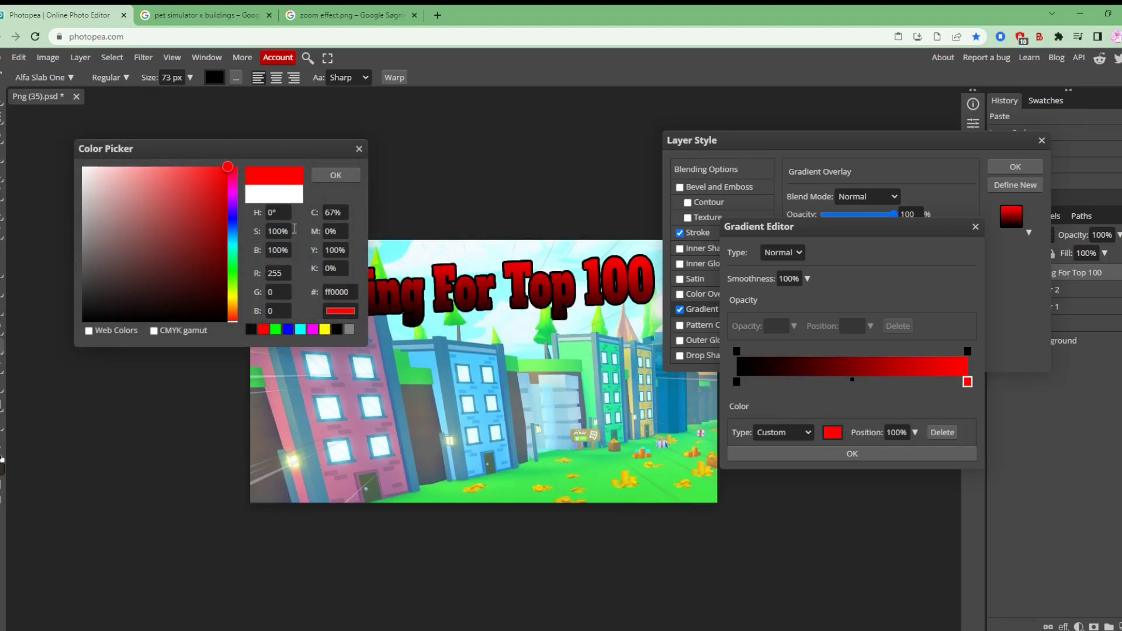
left_click(334, 177)
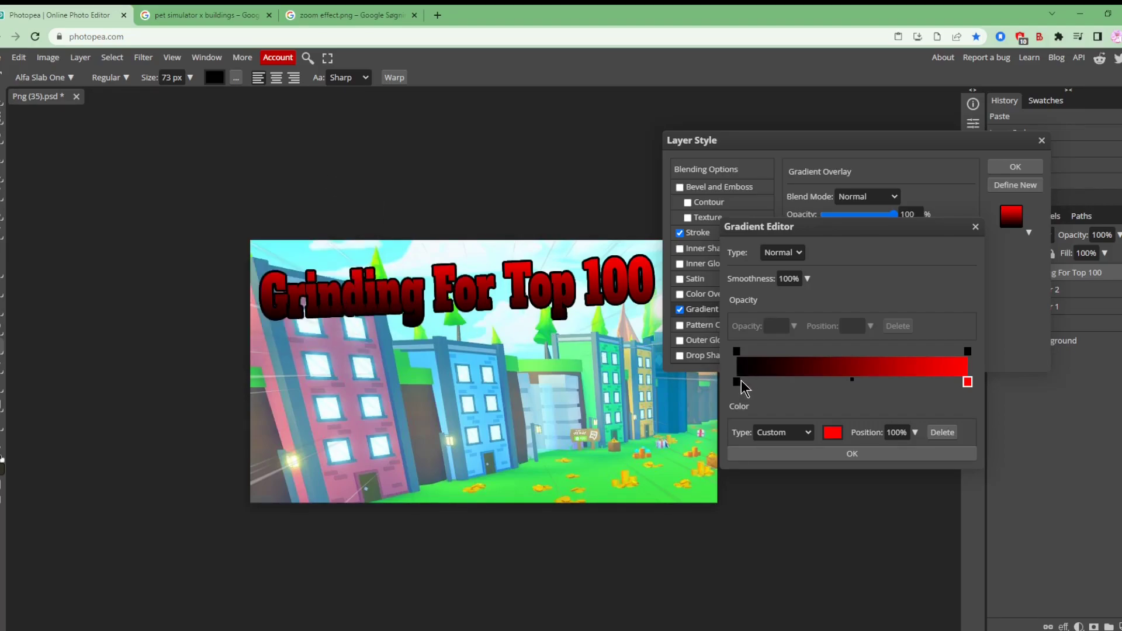
Step: Add a yellow (ffff00) color stop at 80% of the title's gradient
left_click(853, 381)
mouse_move(852, 381)
left_mouse_down()
mouse_move(750, 382)
mouse_move(916, 387)
mouse_move(814, 380)
mouse_move(861, 381)
left_mouse_up()
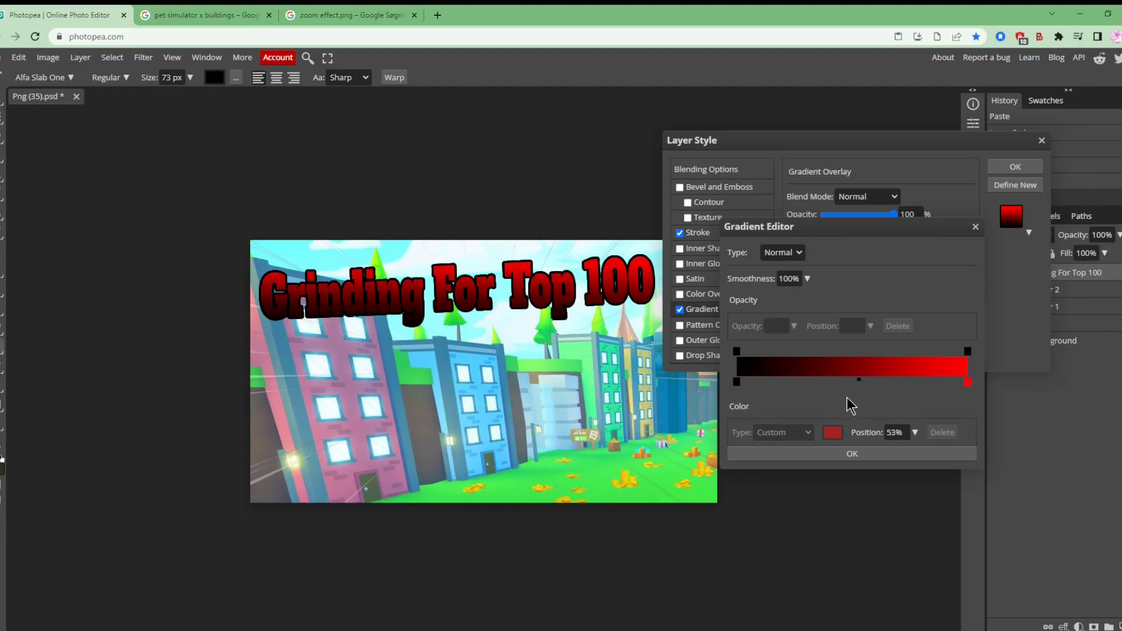
left_click(921, 383)
left_click(832, 432)
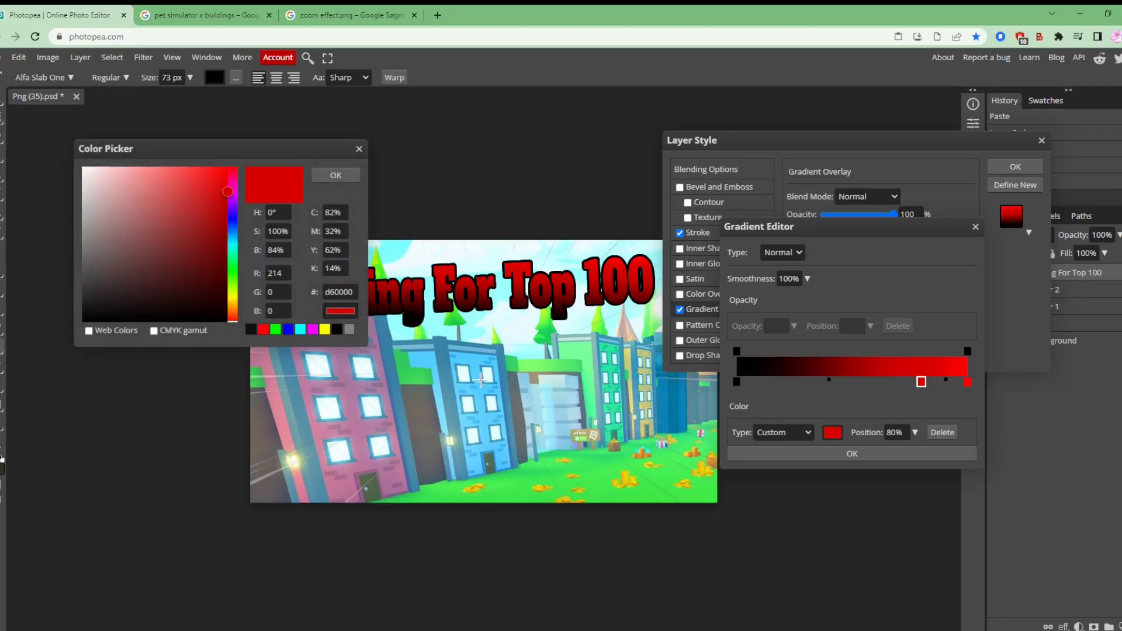
left_click(325, 331)
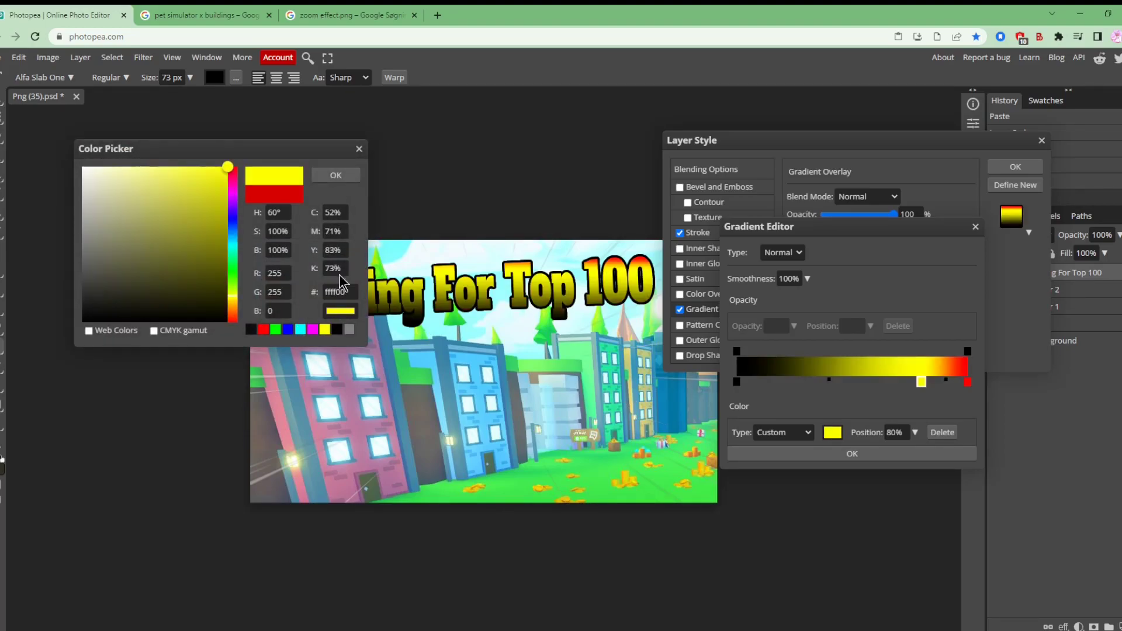
left_click(336, 175)
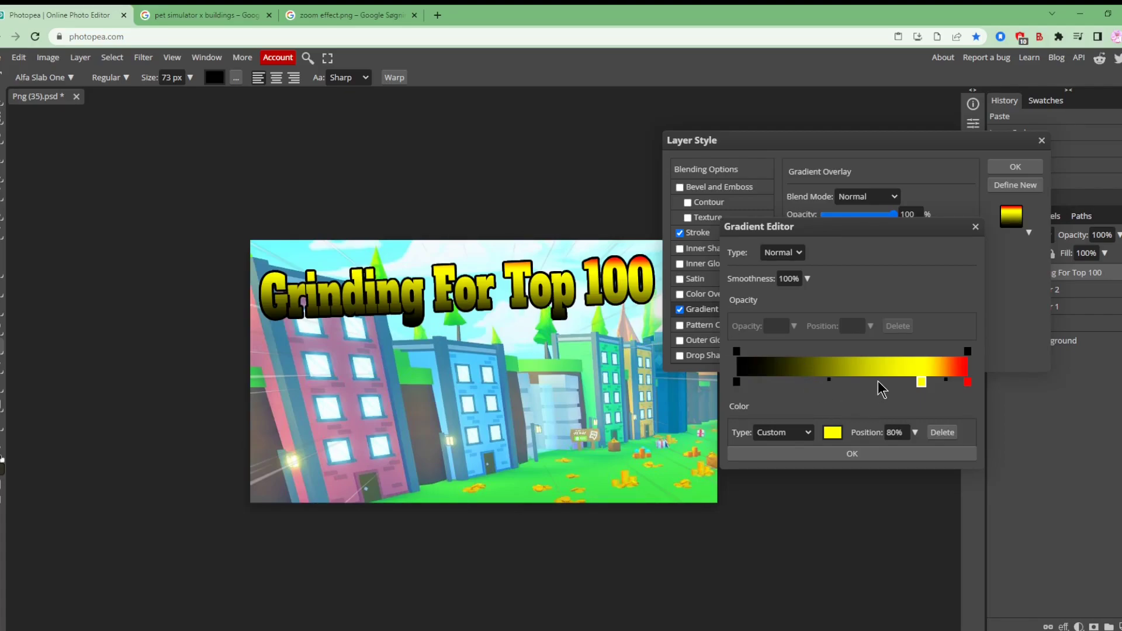
Step: Add a color stop at 61% of the gradient, try cyan (00ffff) for it, and make it green
left_click(877, 384)
left_click(833, 433)
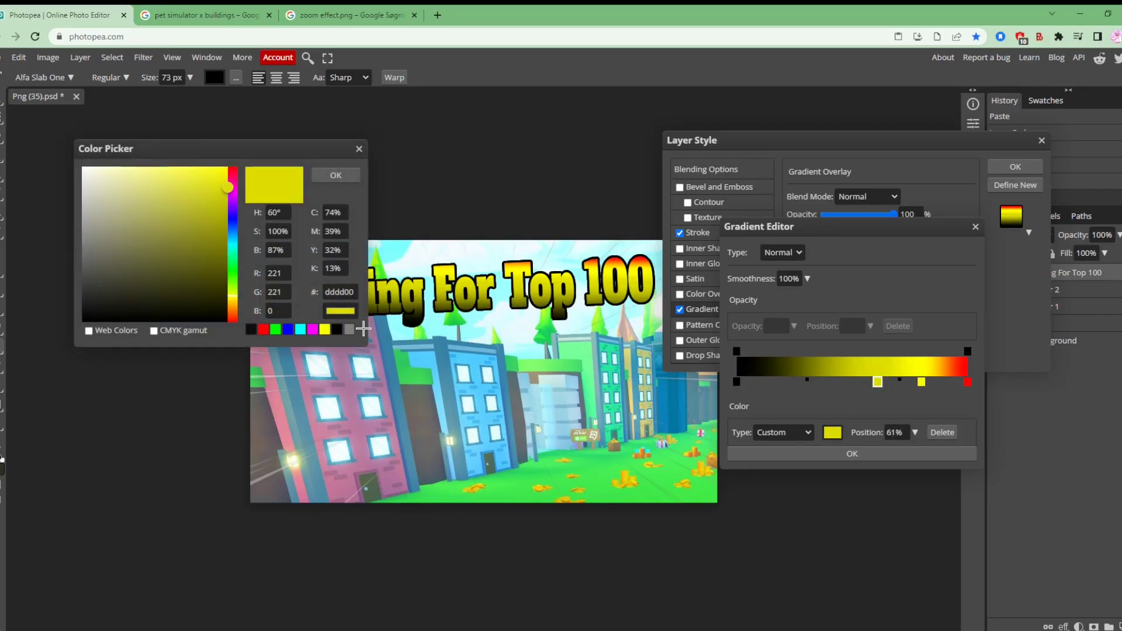
left_click(300, 330)
left_click(340, 177)
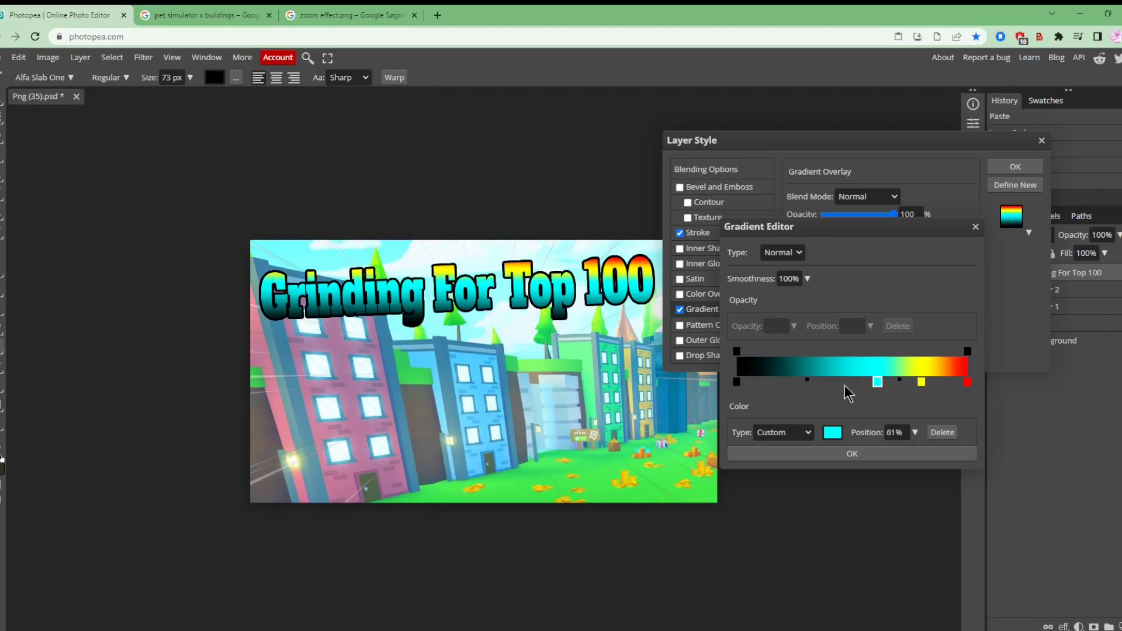
left_click(833, 432)
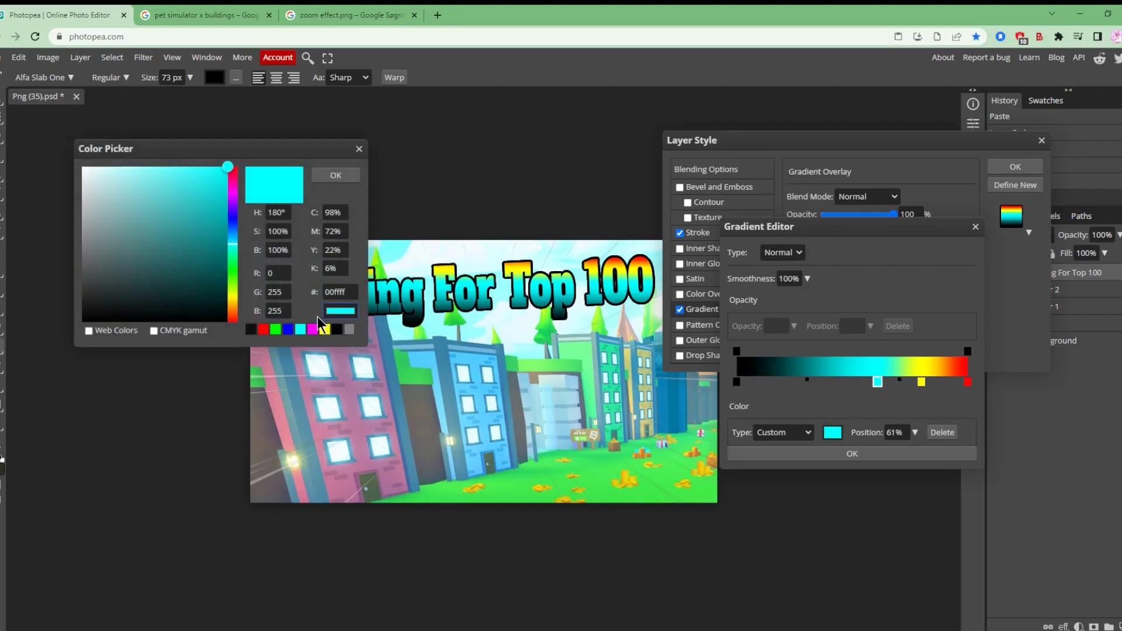
left_click(275, 330)
left_click(335, 176)
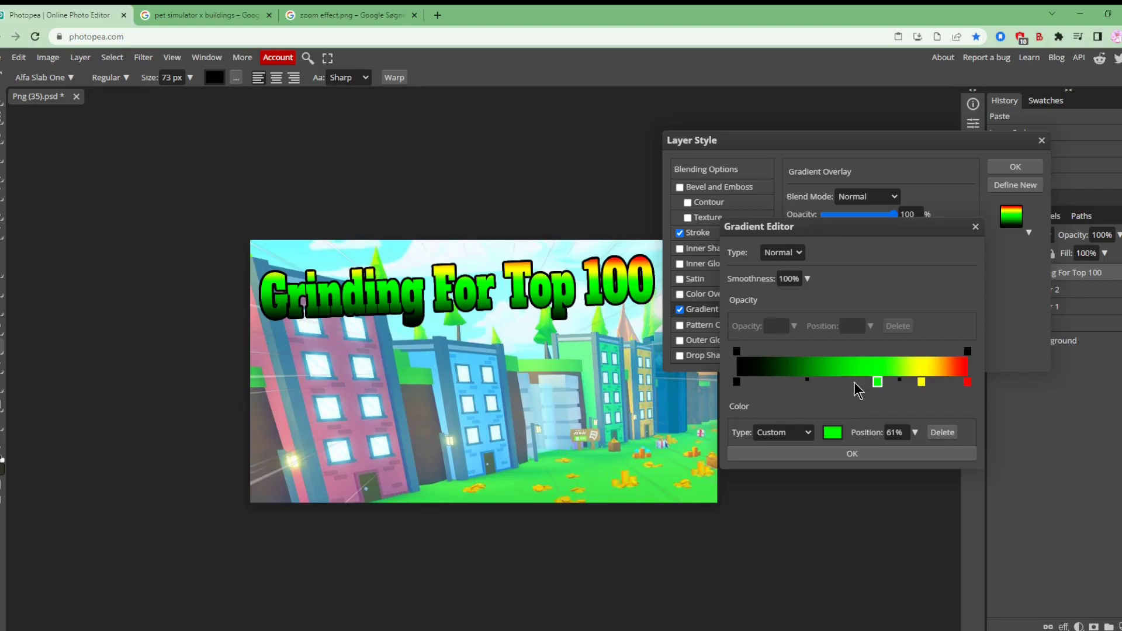
Step: Add a cyan color stop at 45% and a blue one at 25% of the gradient
left_click(842, 382)
left_click(832, 432)
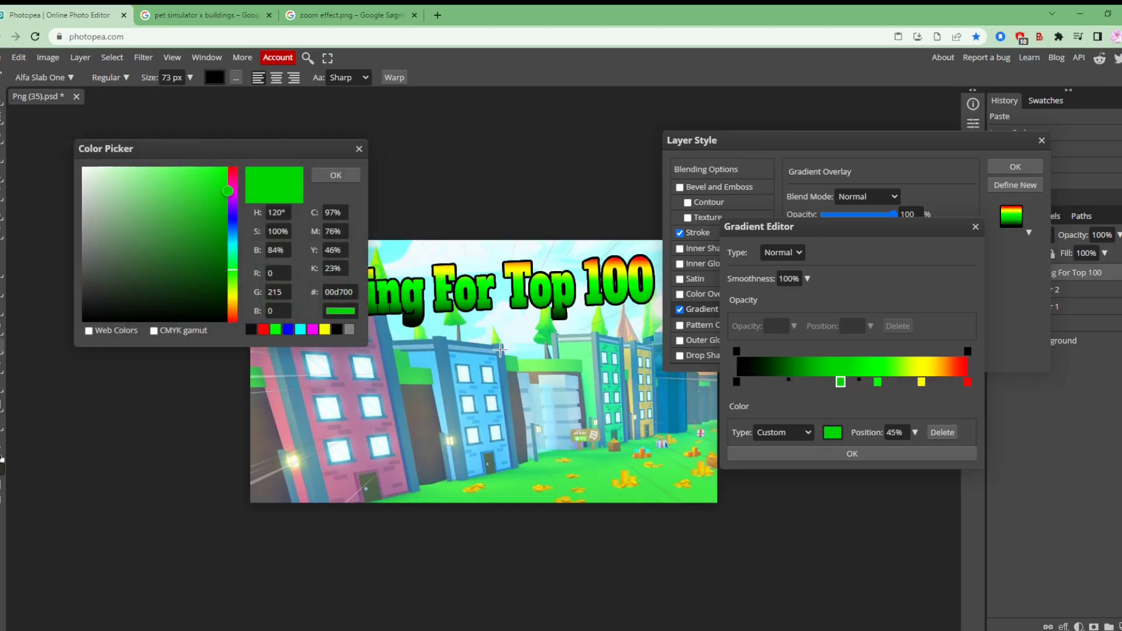
left_click(301, 330)
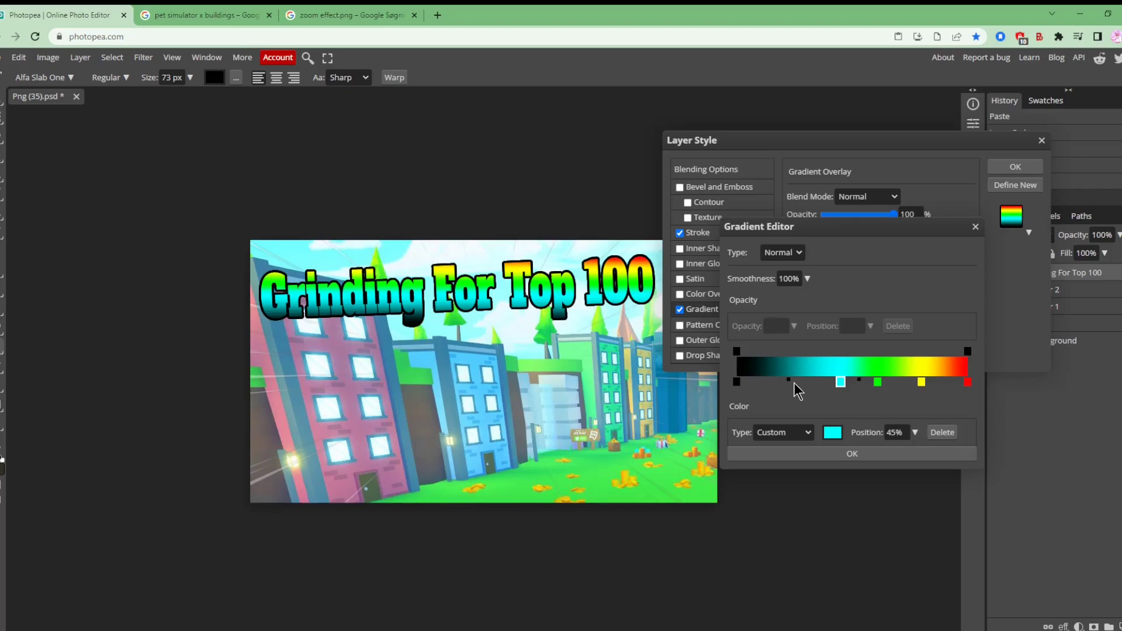
left_click(795, 383)
left_click(833, 433)
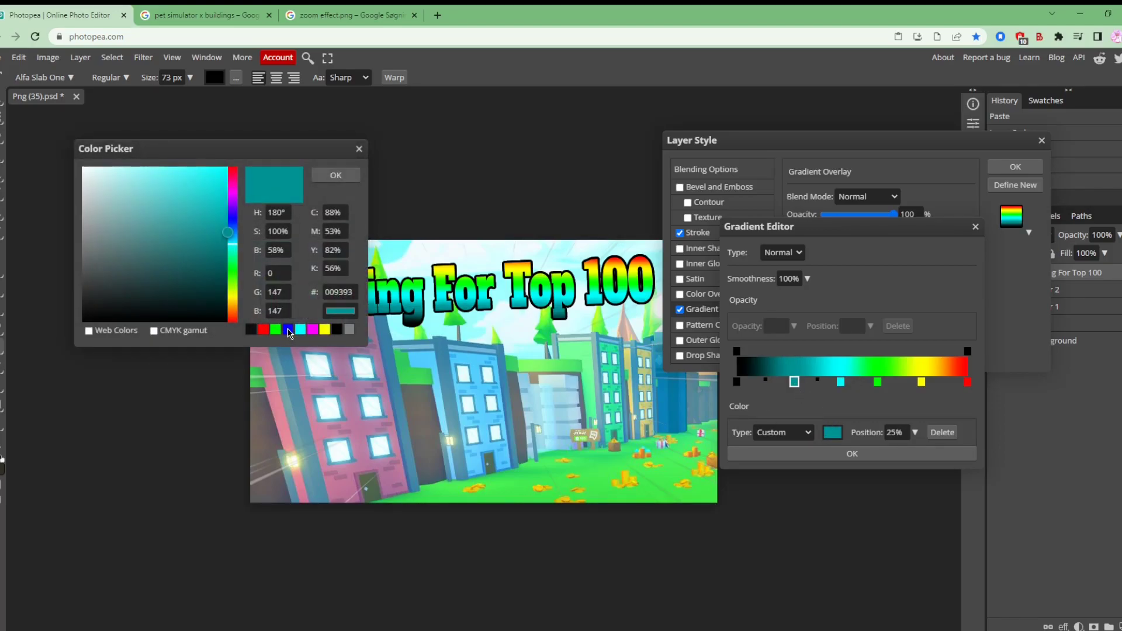
left_click(289, 330)
left_click(336, 175)
Step: Change the gradient's black start stop at 0% to a fully saturated violet
left_click(736, 383)
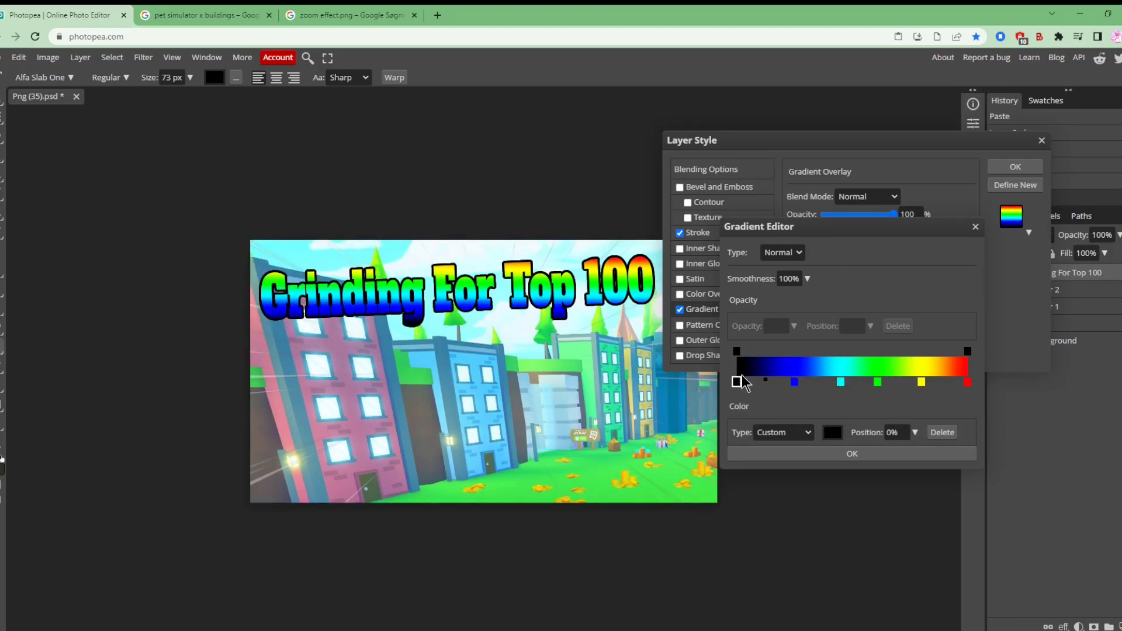
left_click(831, 432)
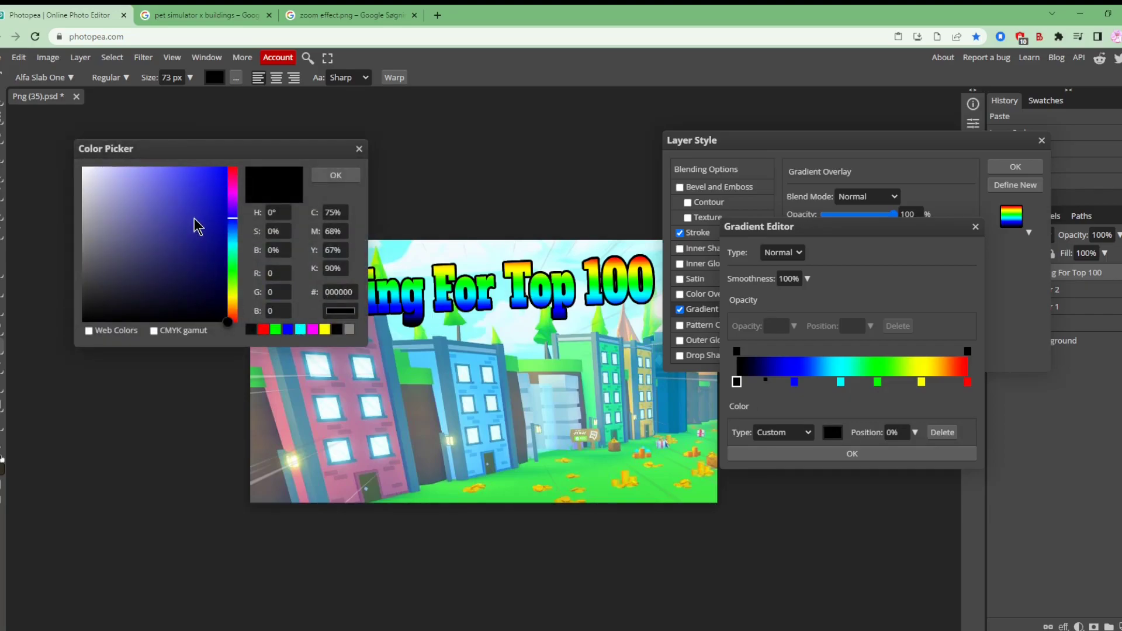
left_click(233, 207)
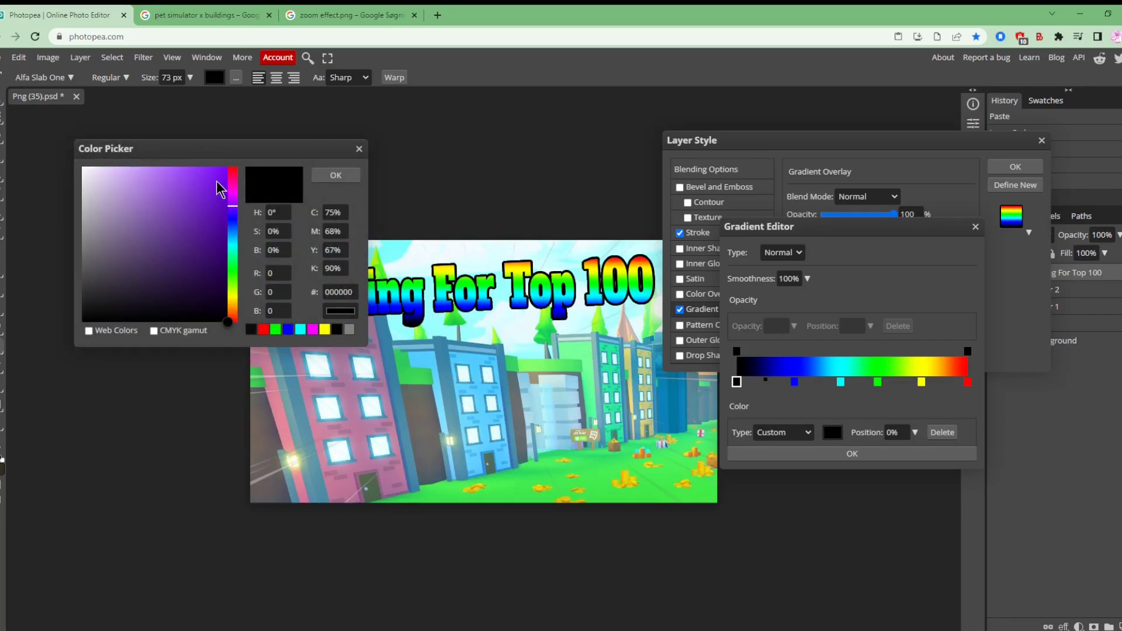
left_click(228, 167)
left_click(336, 176)
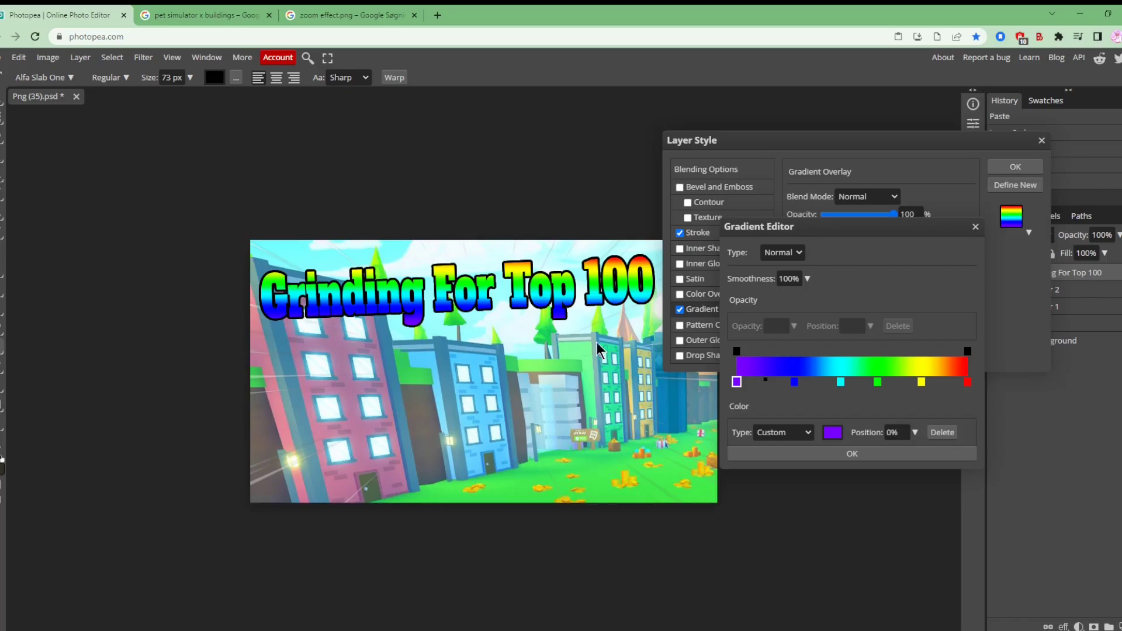
Step: Shift the middle color stops slightly toward the violet end, with yellow at 79%, and set the gradient overlay's angle to 171°
left_click(794, 382)
left_click_drag(794, 381, 918, 384)
left_click(922, 382)
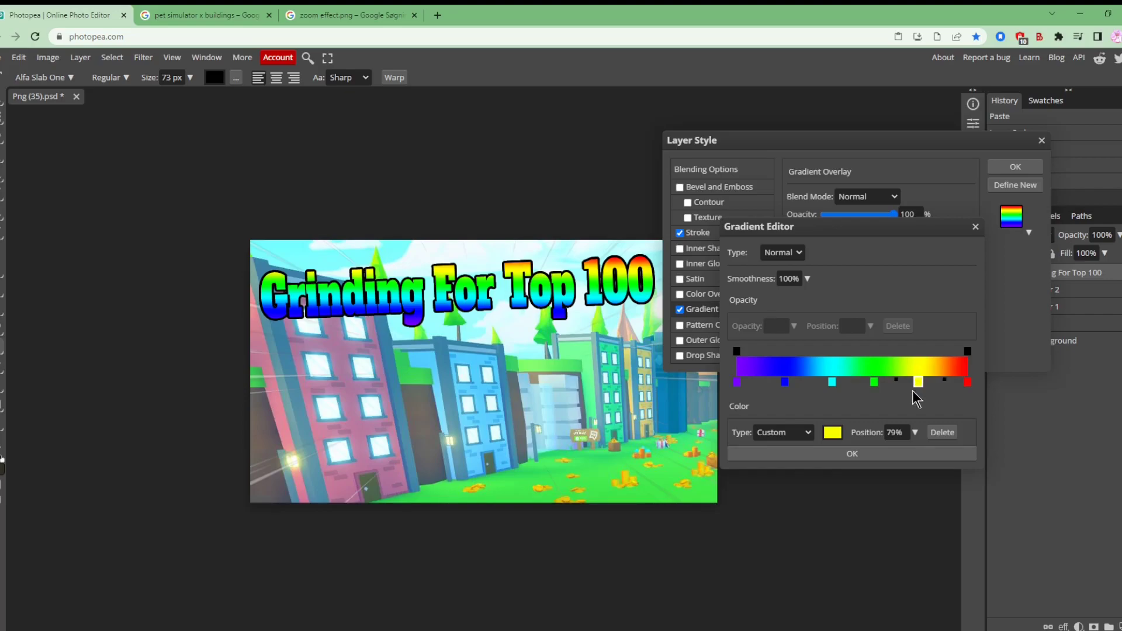
left_click(851, 456)
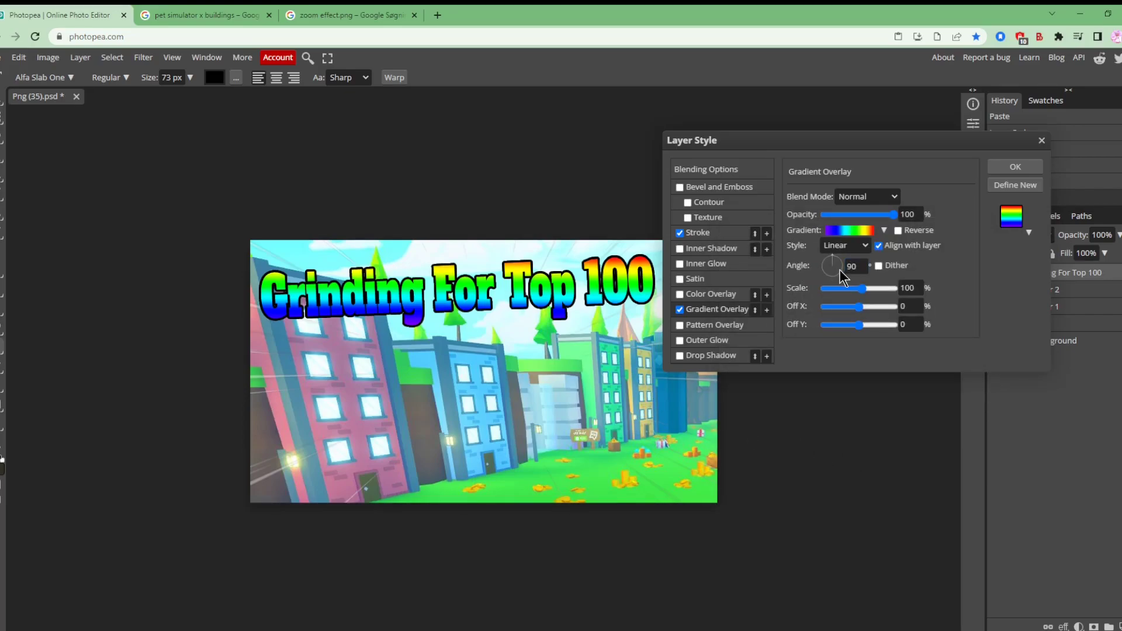
mouse_move(833, 253)
left_mouse_down()
mouse_move(805, 268)
mouse_move(841, 262)
mouse_move(835, 274)
mouse_move(820, 267)
mouse_move(833, 260)
mouse_move(839, 272)
mouse_move(821, 270)
left_mouse_up()
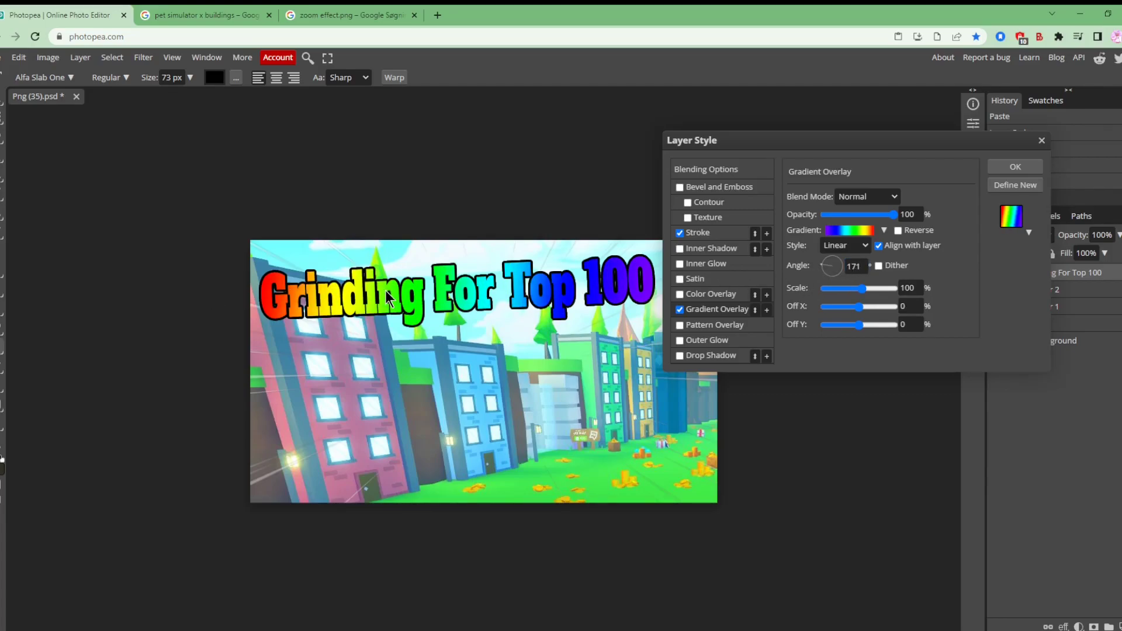
left_click(850, 267)
Step: Add a drop shadow to the title with 52% opacity, 12 px distance, 41% spread, 0 px size and 0% noise
left_click(680, 356)
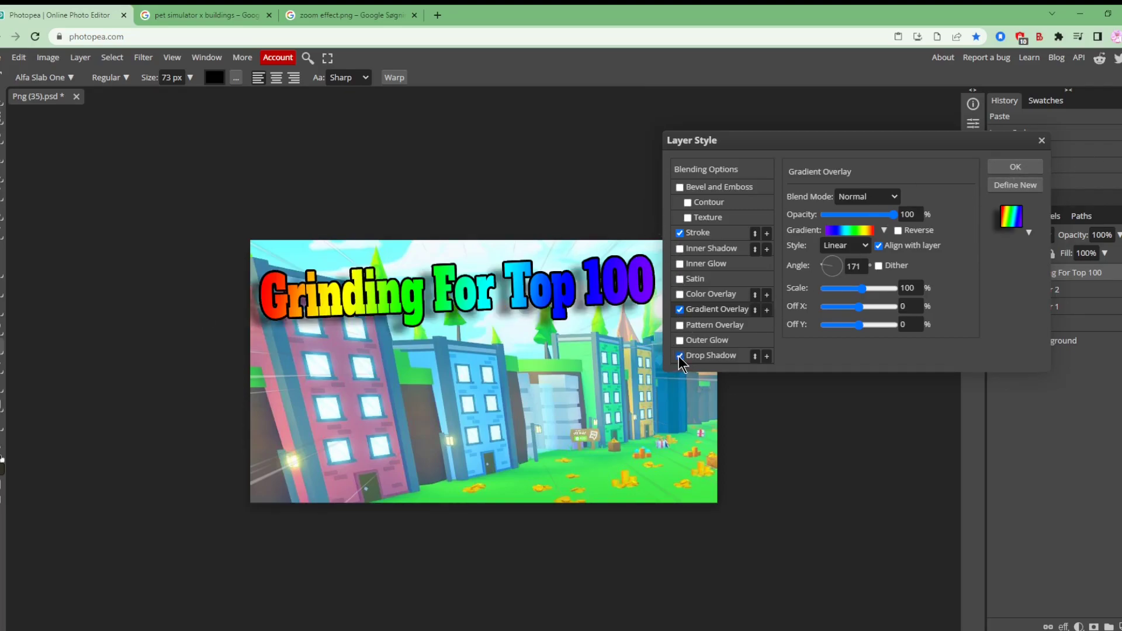
left_click(723, 356)
mouse_move(858, 216)
left_mouse_down()
mouse_move(877, 216)
mouse_move(849, 218)
mouse_move(859, 214)
left_mouse_up()
left_click_drag(841, 262, 824, 298)
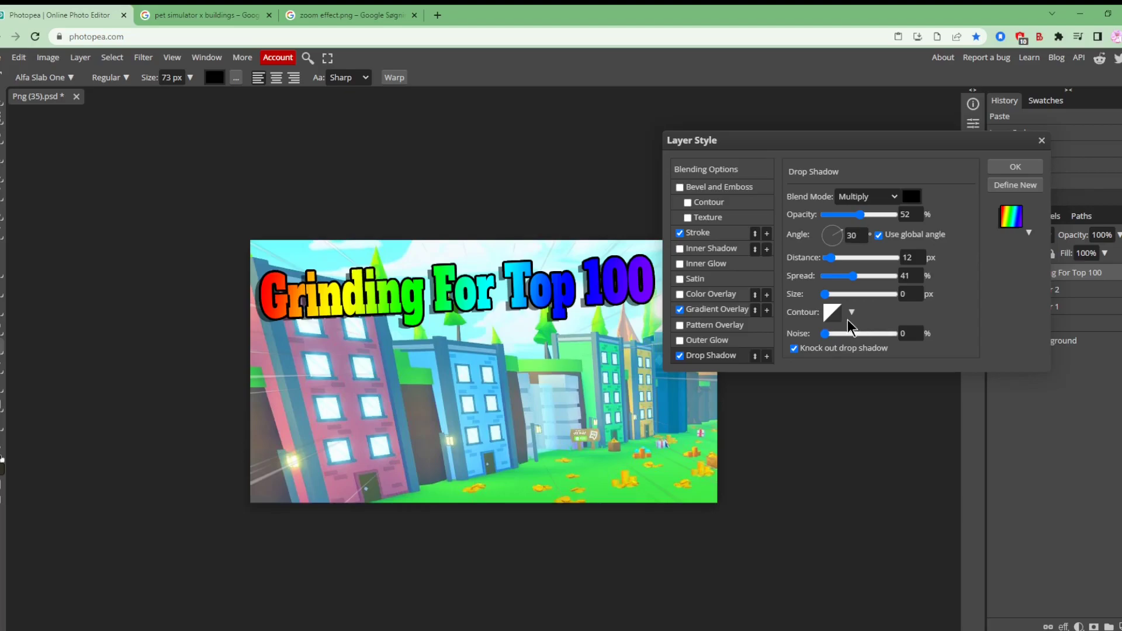
left_click_drag(825, 333, 875, 334)
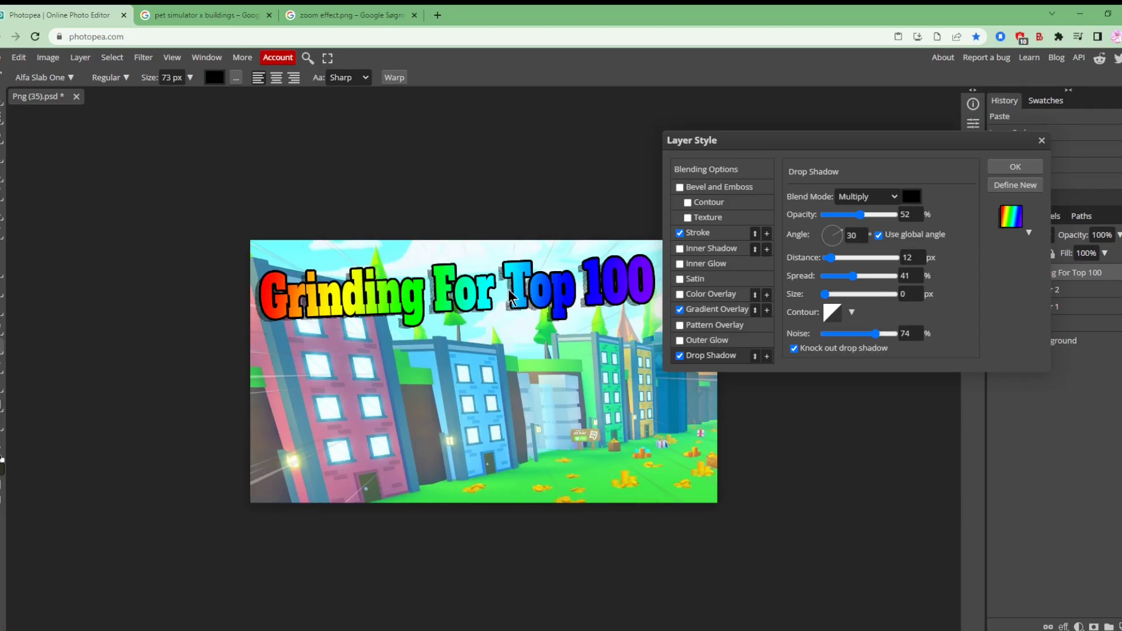
left_click_drag(876, 335, 820, 334)
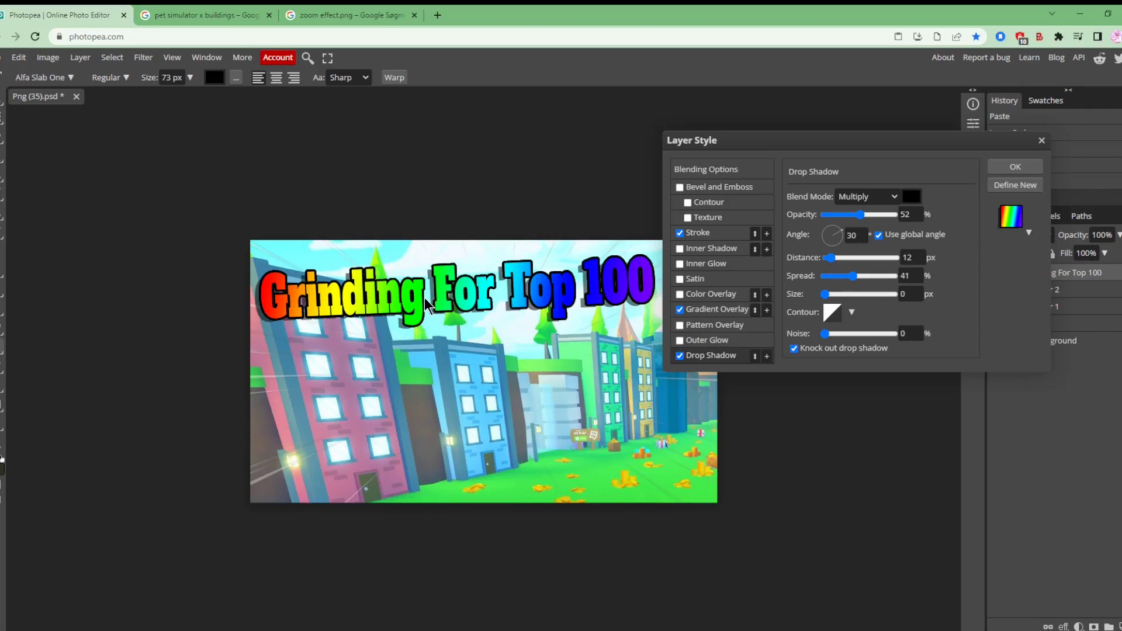
Step: Enable an inner glow on the title, comparing it without the stroke and with an outer glow, and keep the stroke on and the outer glow off
scroll(425, 297, "up", 5)
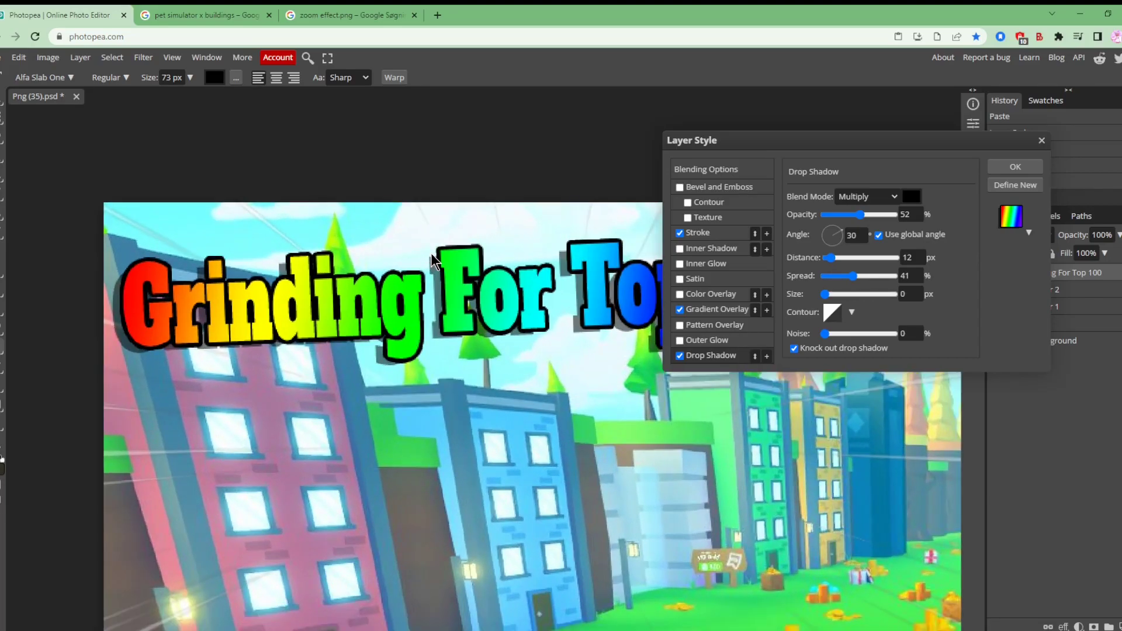
scroll(467, 275, "up", 2)
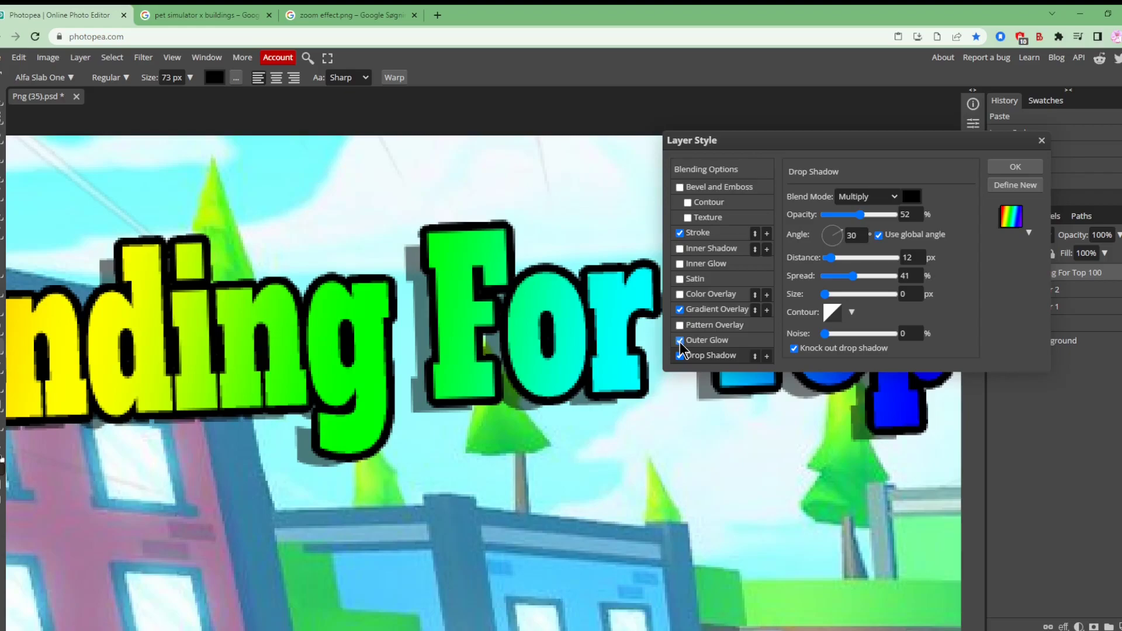
left_click(680, 264)
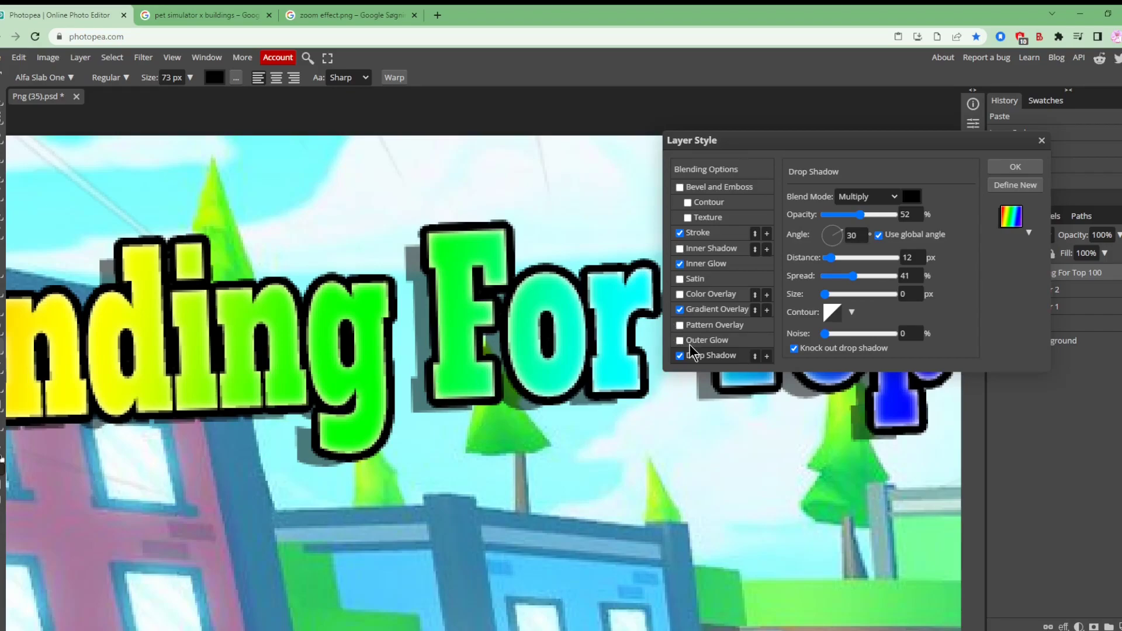
left_click(680, 232)
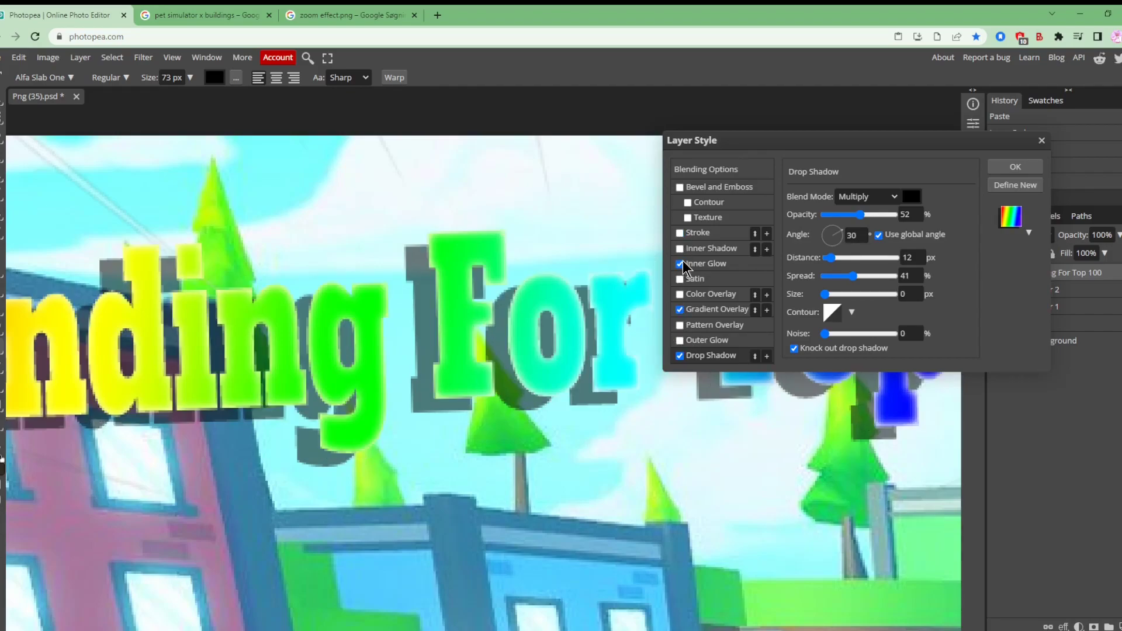
left_click(679, 340)
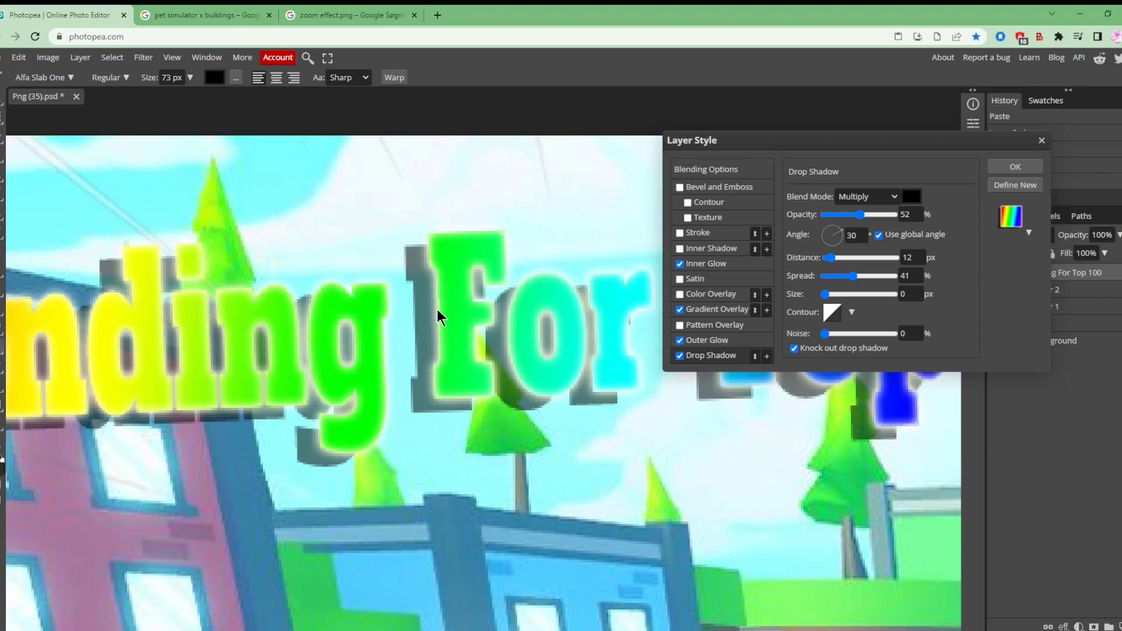
left_click(680, 340)
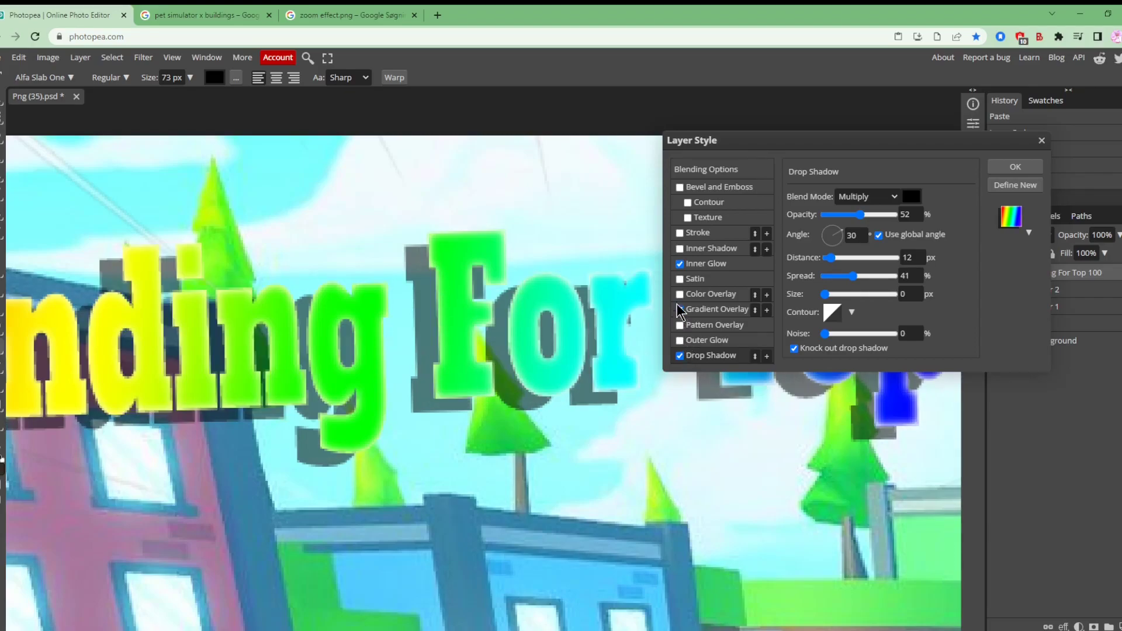
left_click(680, 233)
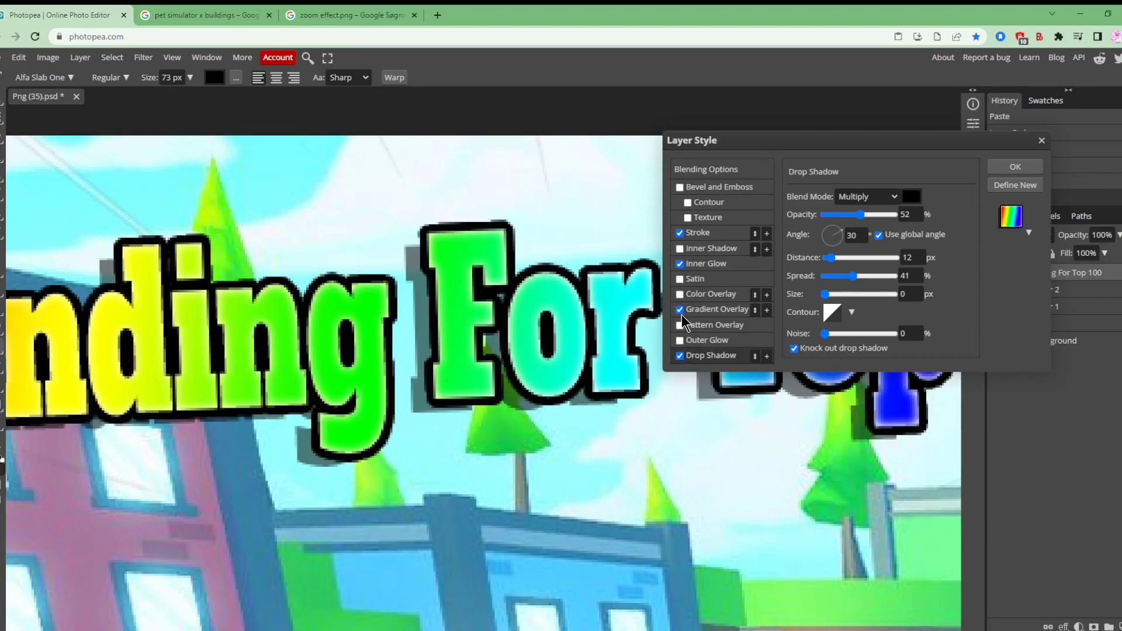
Step: Turn off the title's inner glow, try an inner shadow and leave it off, and apply the layer style
left_click(679, 263)
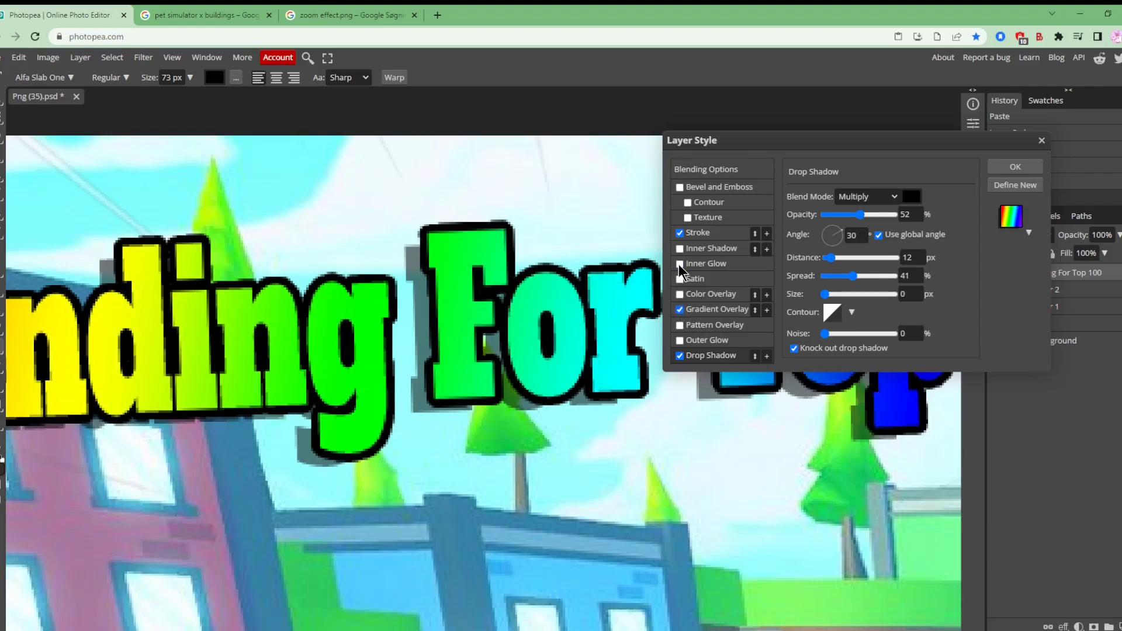
left_click(679, 249)
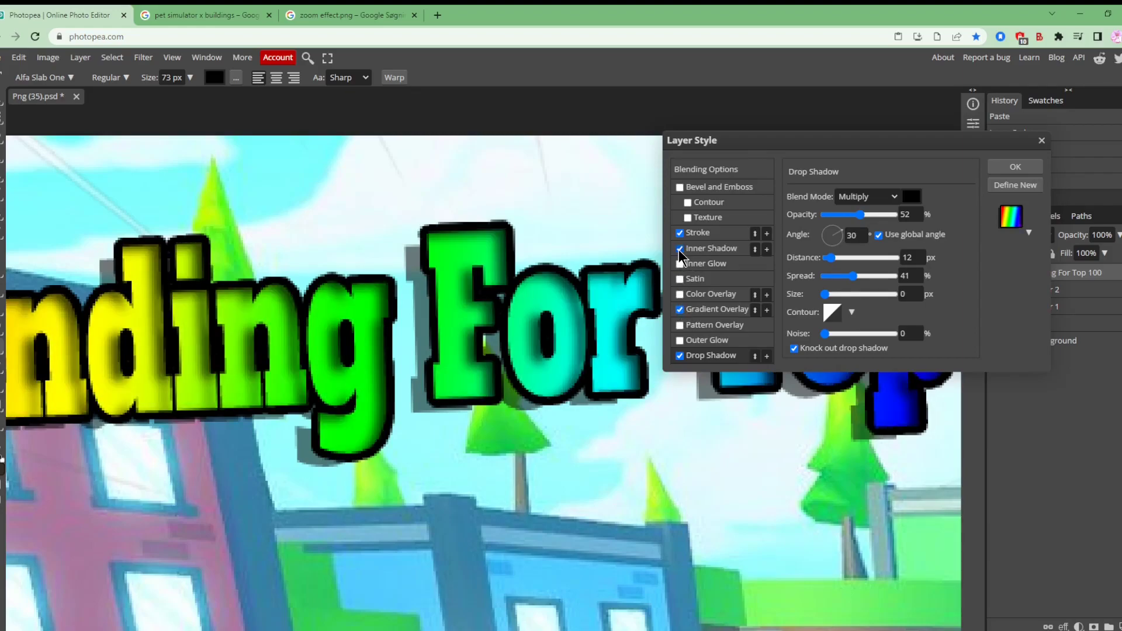
scroll(473, 315, "down", 2)
scroll(473, 316, "down", 3)
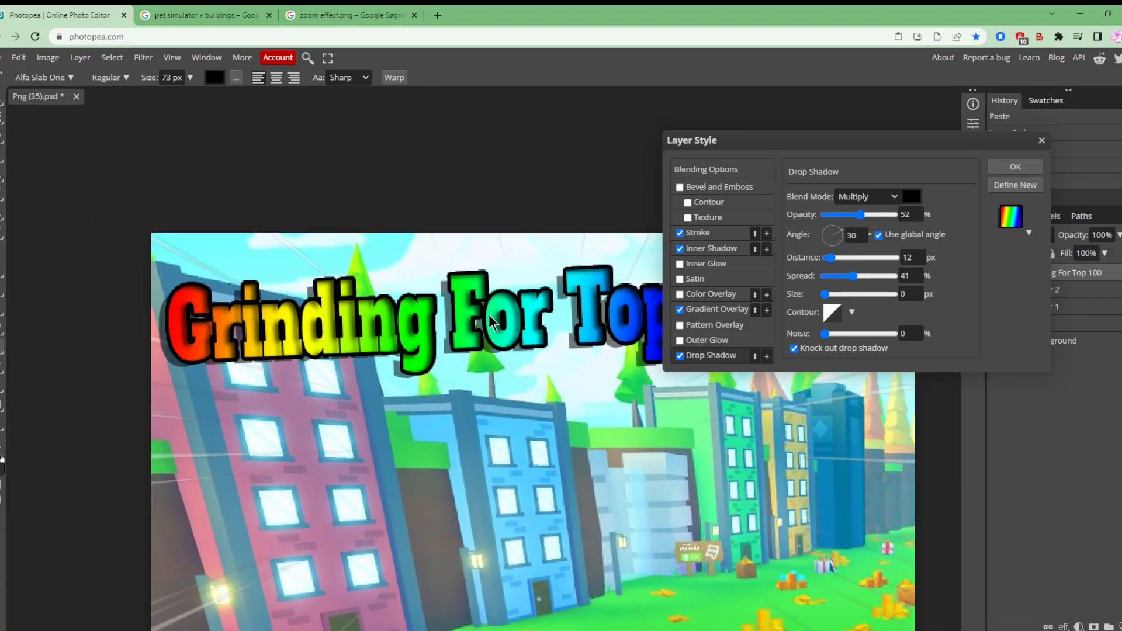
scroll(489, 321, "down", 1)
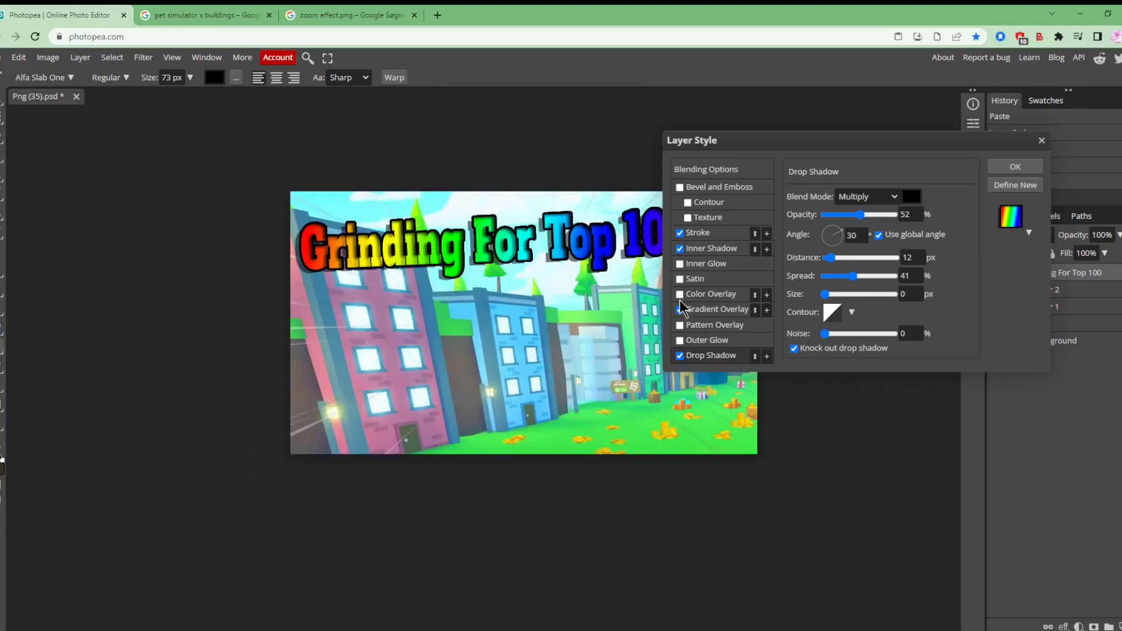
left_click(681, 250)
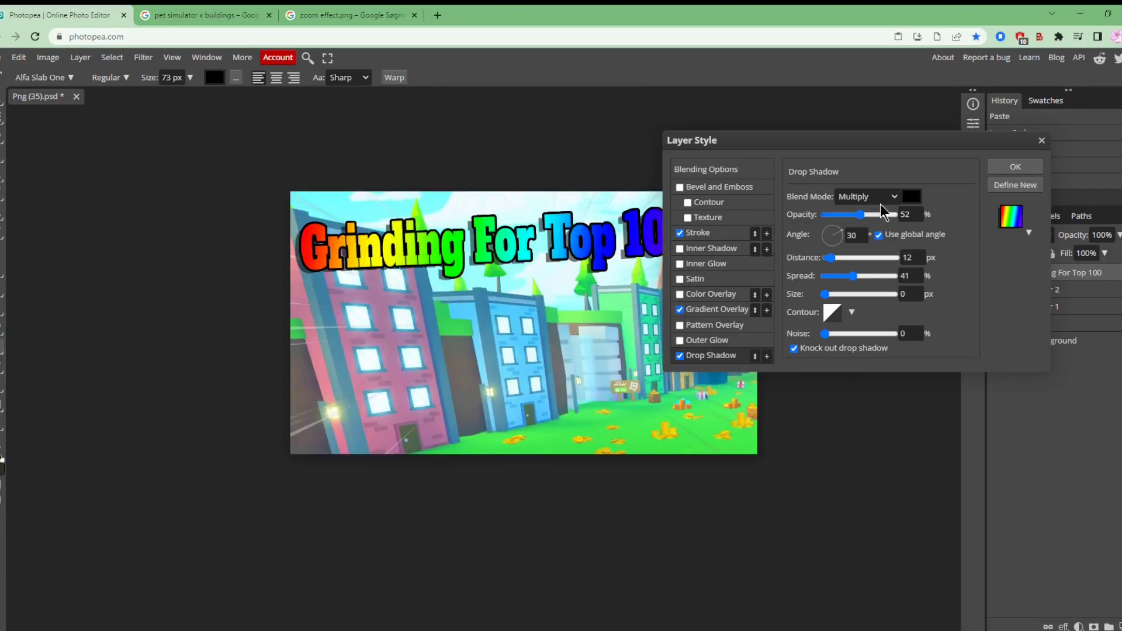
left_click(1029, 168)
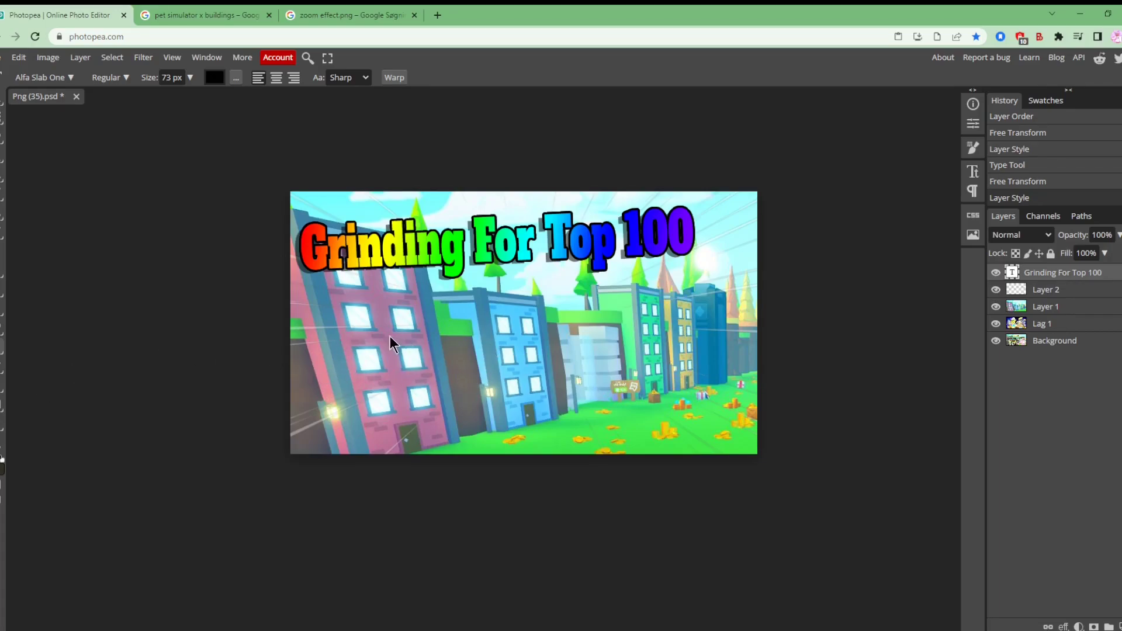
Step: Switch to the Google Images results and search for "pet simulator x leaderboard"
left_click(229, 17)
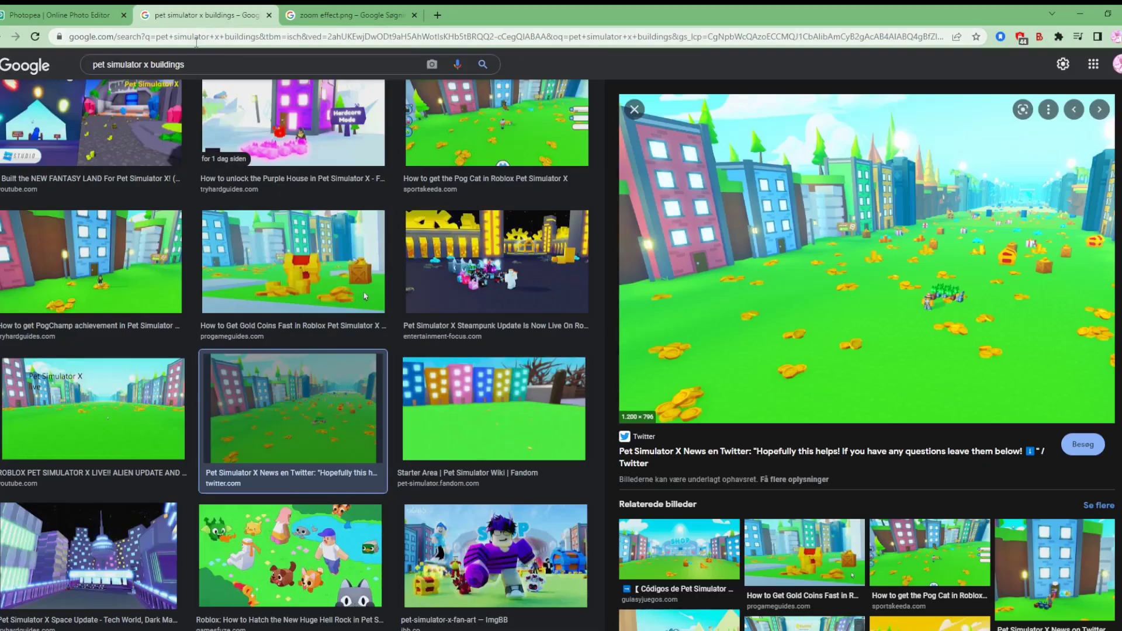
left_click(201, 62)
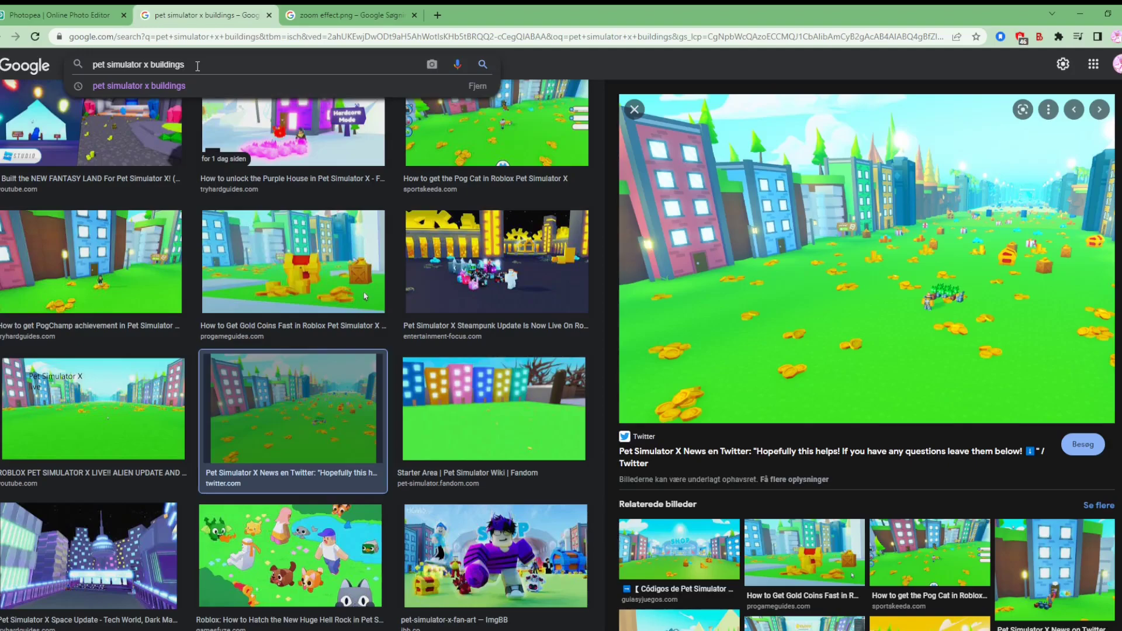
key("BackSpace")
key("BackSpace")
key("BackSpace")
key("BackSpace")
key("BackSpace")
key("BackSpace")
key("BackSpace")
key("BackSpace")
key("BackSpace")
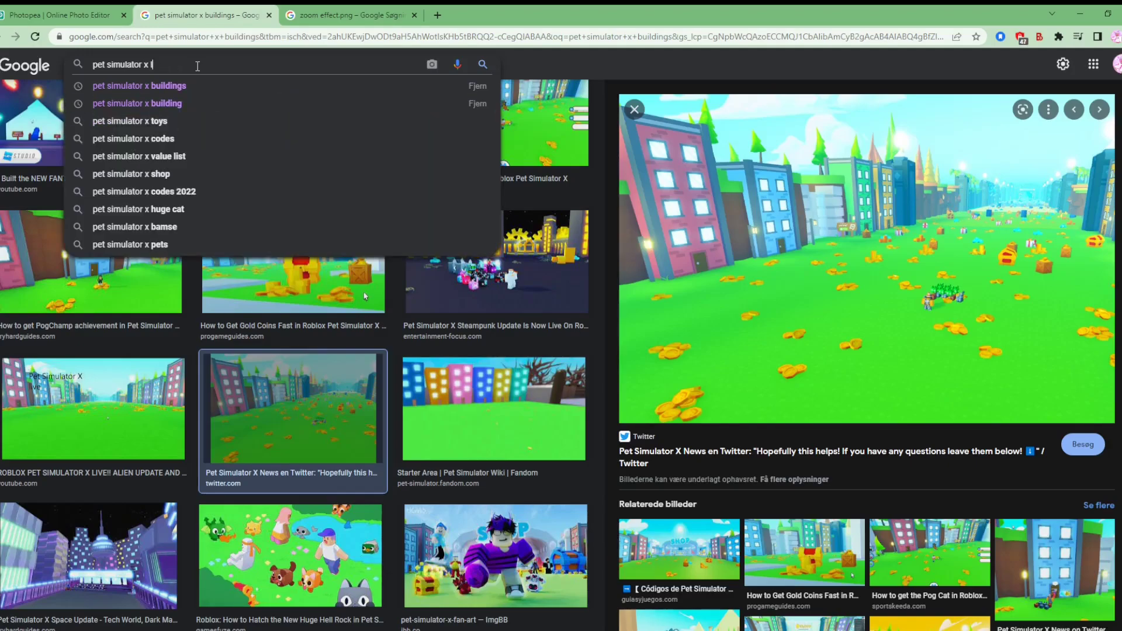
type("lea")
key("Down")
key("Down")
key("Return")
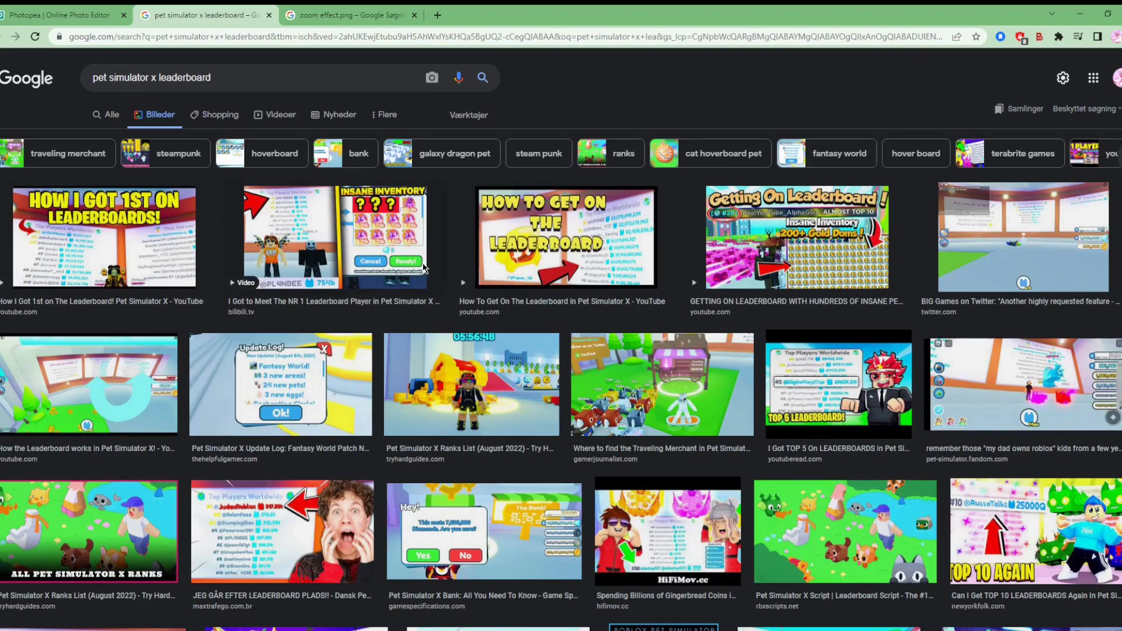
Step: Find an in-game leaderboard picture and paste its Top Players Worldwide board into the Photopea thumbnail
scroll(431, 265, "down", 5)
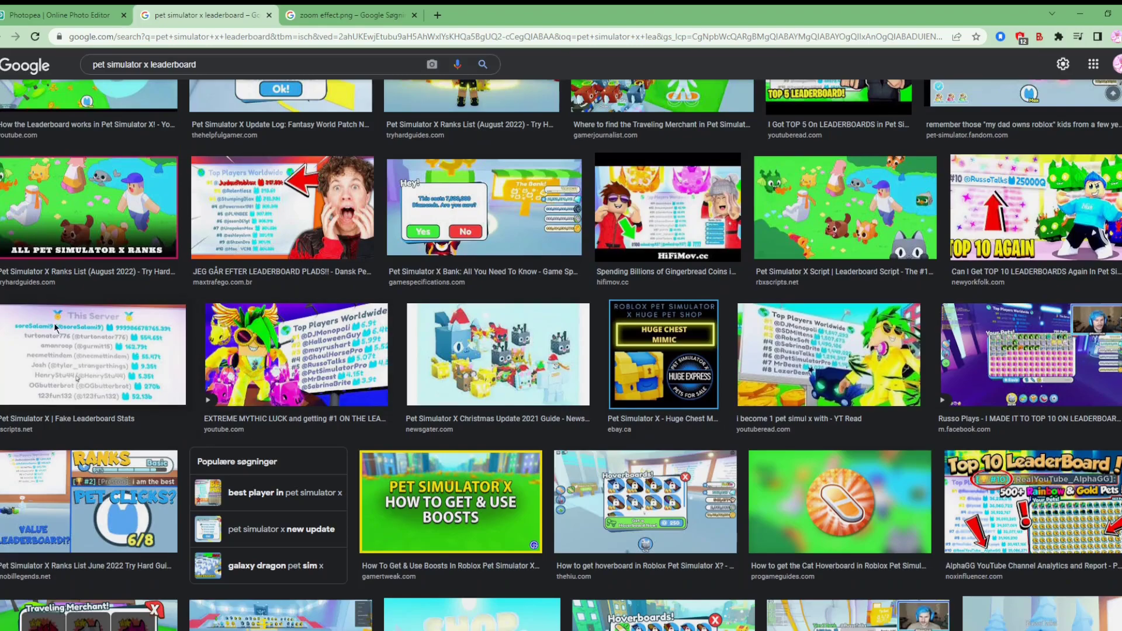
left_click(93, 335)
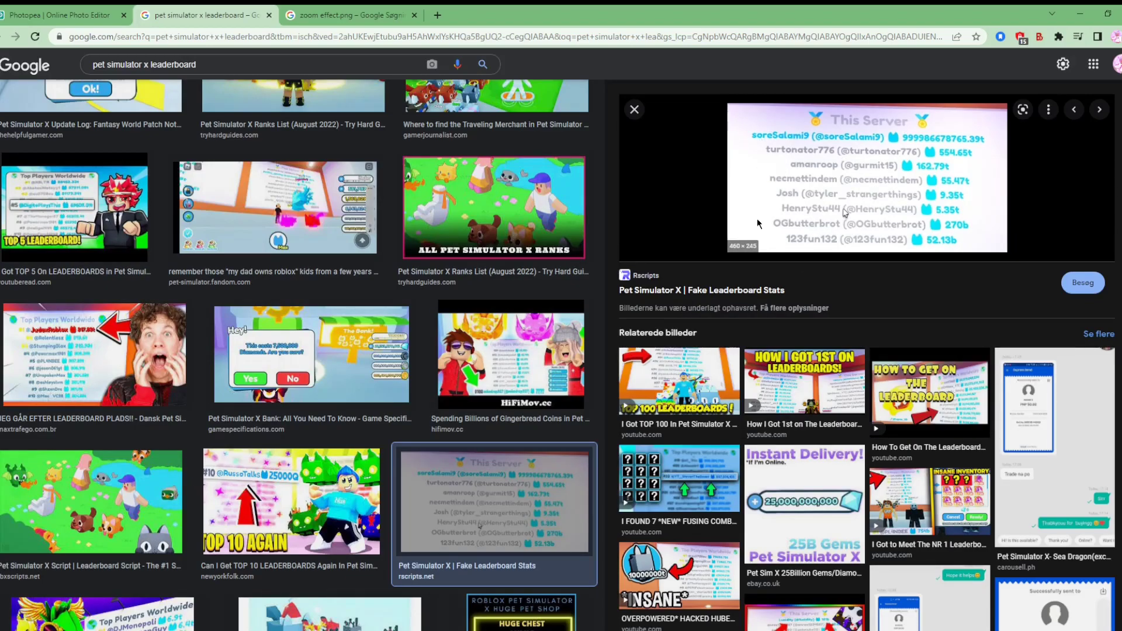
scroll(495, 300, "down", 5)
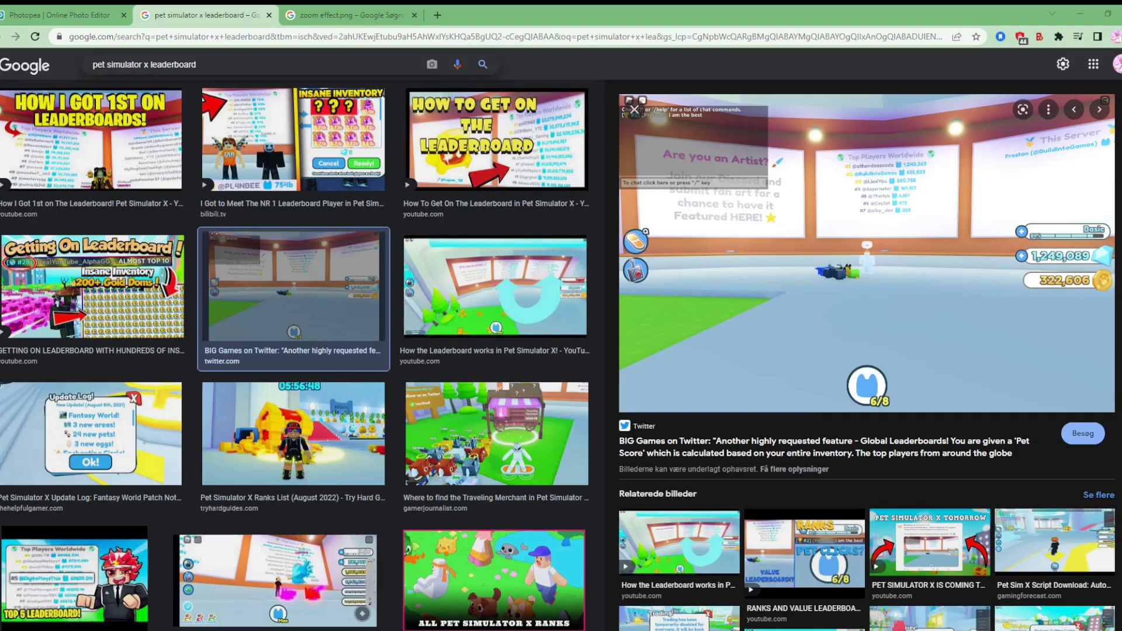
left_click(65, 15)
key("ctrl+v")
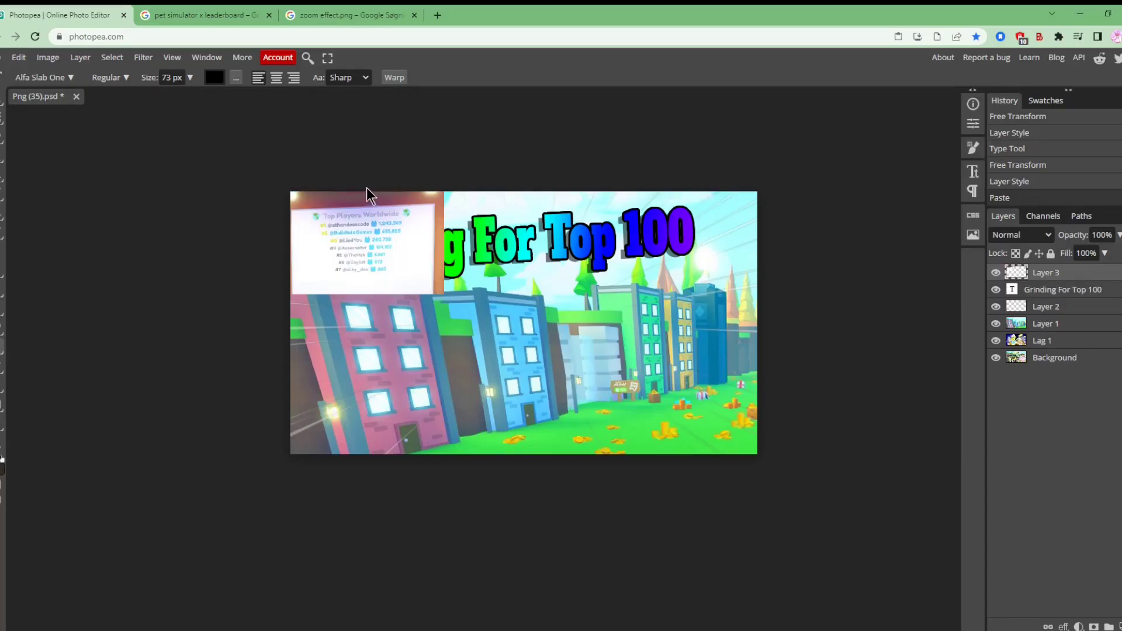
Step: Move the pasted leaderboard below the title in front of the buildings, discarding the stray text layer
left_click(20, 57)
left_click(79, 337)
left_click_drag(322, 253, 433, 373)
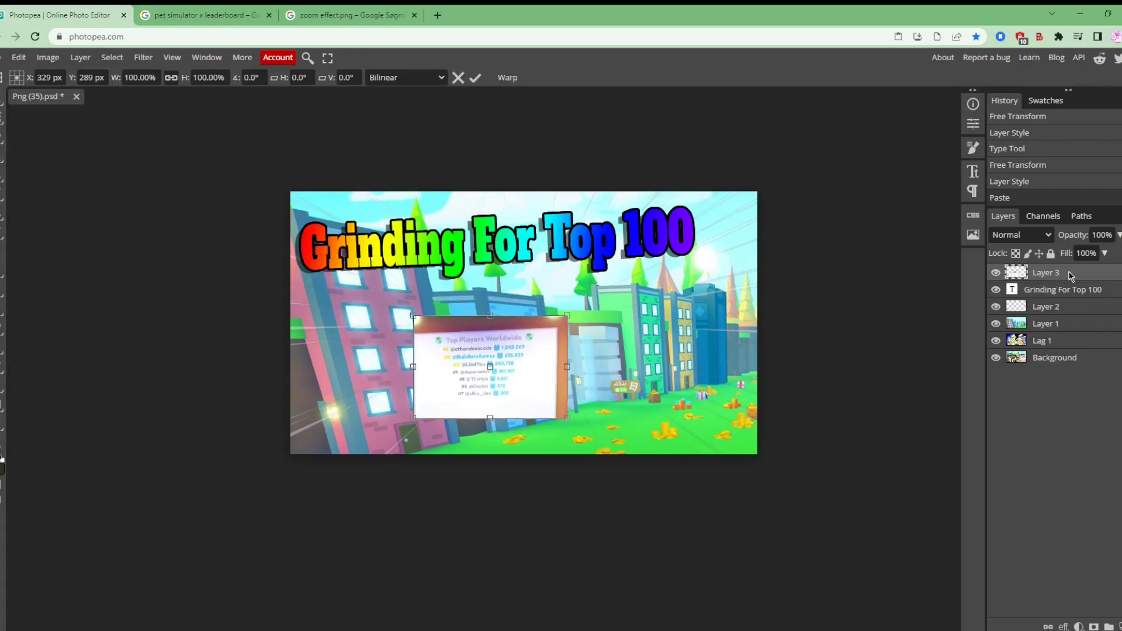
key("Return")
left_click(467, 387)
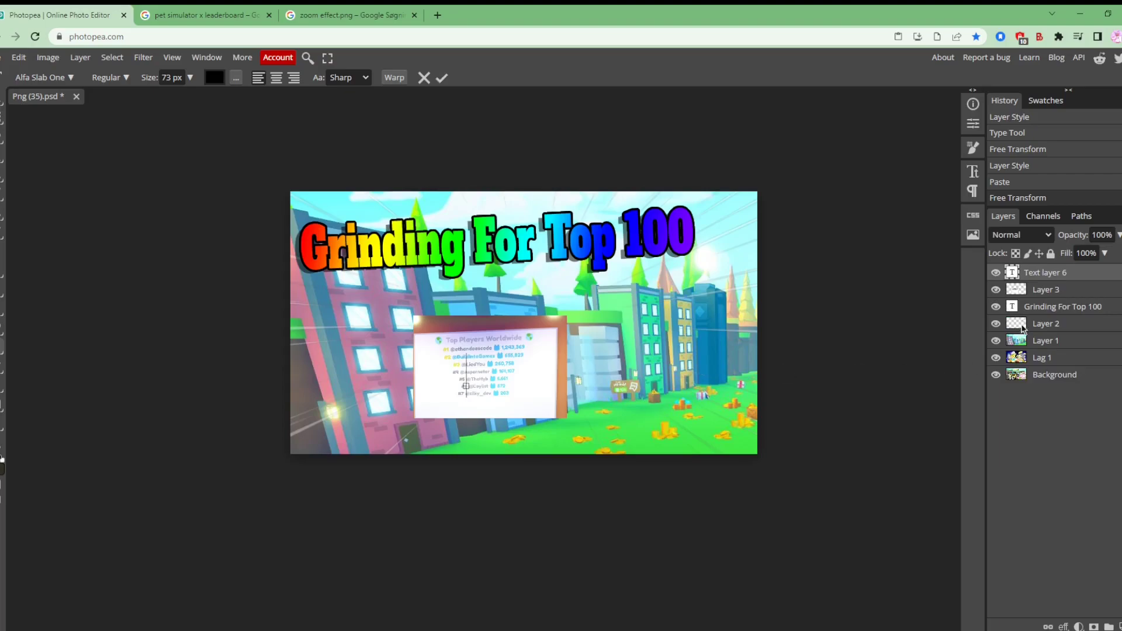
key("Escape")
left_click(2, 106)
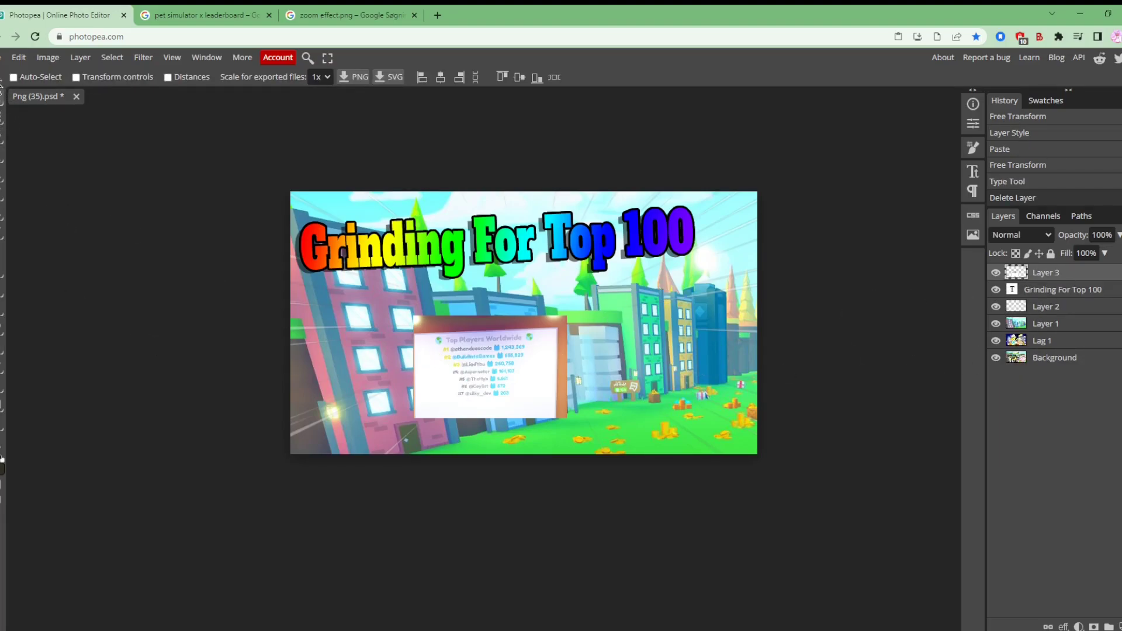
left_click_drag(499, 349, 493, 332)
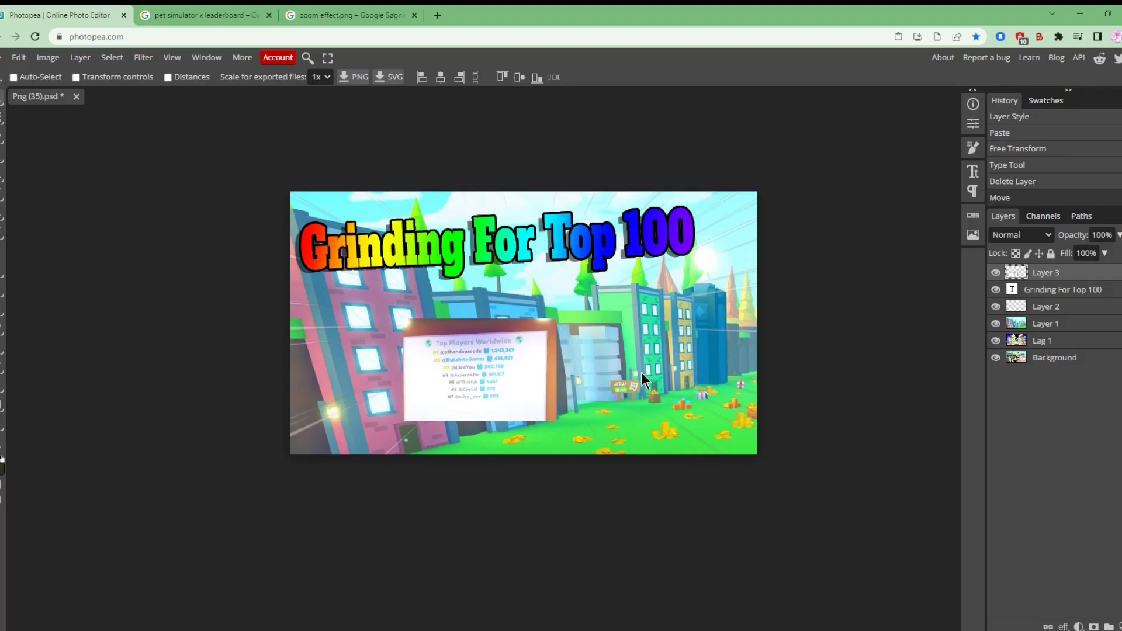
Step: Cut out the white leaderboard with Magic Cut, marking the board to keep and its brown surround to remove, and output it to a new layer
left_click(117, 57)
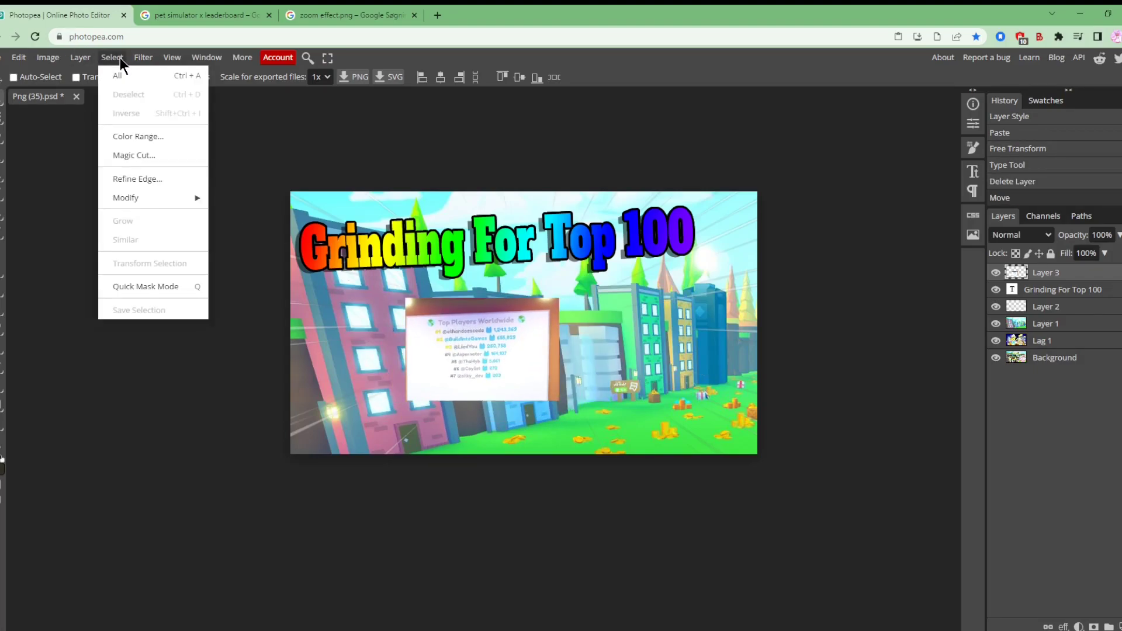
left_click(137, 156)
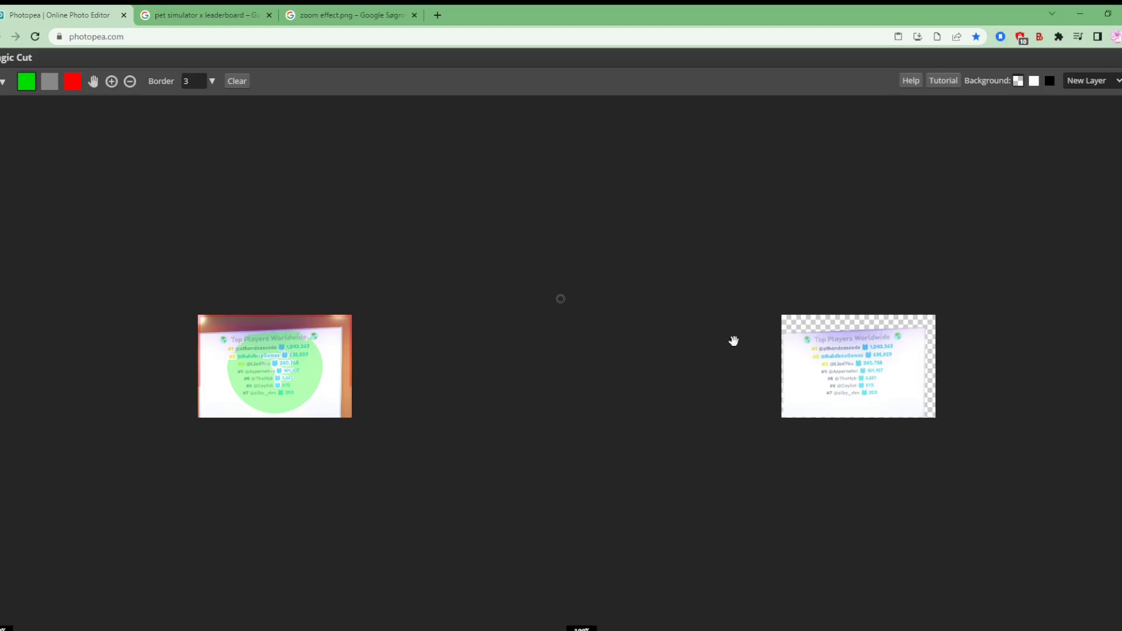
scroll(217, 330, "up", 2)
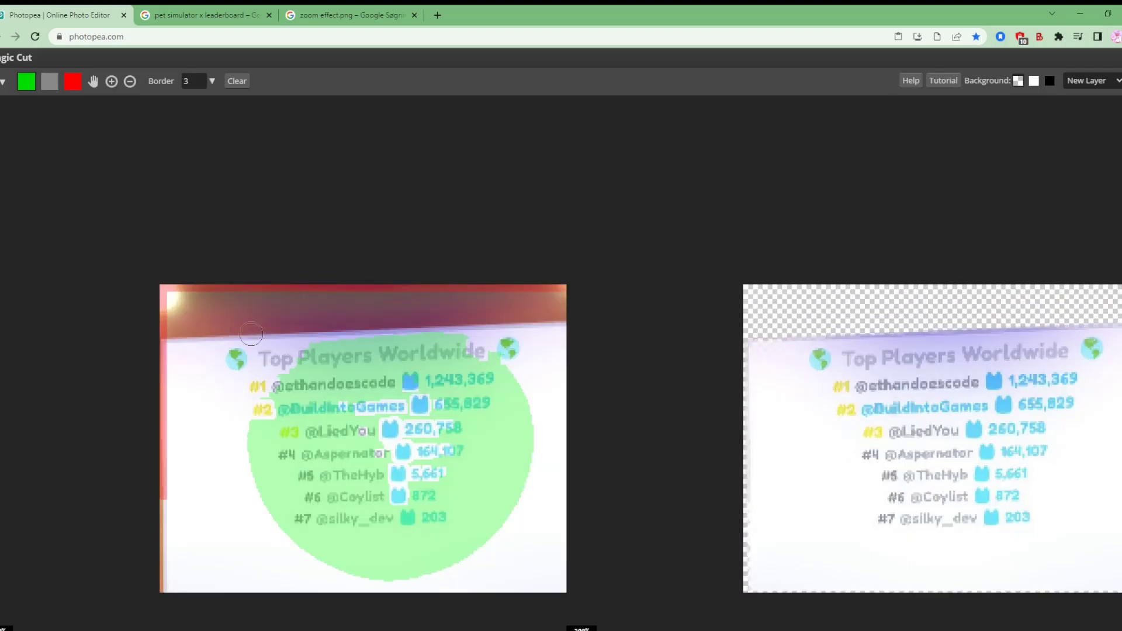
scroll(292, 342, "down", 1)
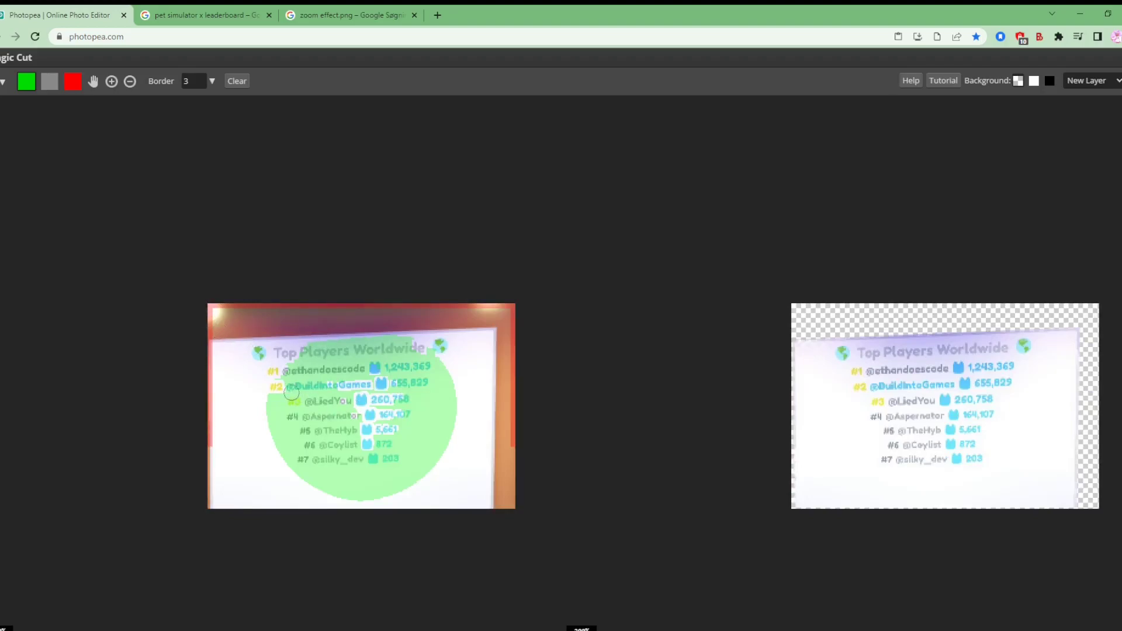
mouse_move(319, 358)
left_mouse_down()
mouse_move(244, 354)
mouse_move(259, 451)
mouse_move(416, 463)
mouse_move(453, 380)
left_mouse_up()
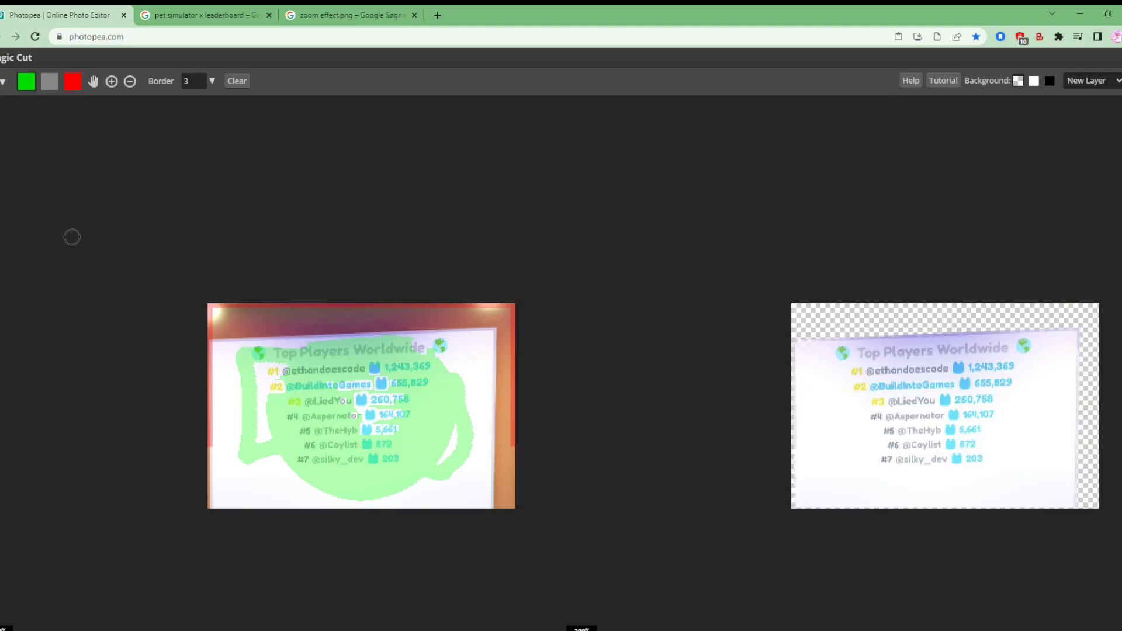
left_click(72, 82)
mouse_move(252, 328)
left_mouse_down()
mouse_move(214, 319)
mouse_move(295, 313)
mouse_move(431, 344)
mouse_move(514, 332)
mouse_move(514, 388)
left_mouse_up()
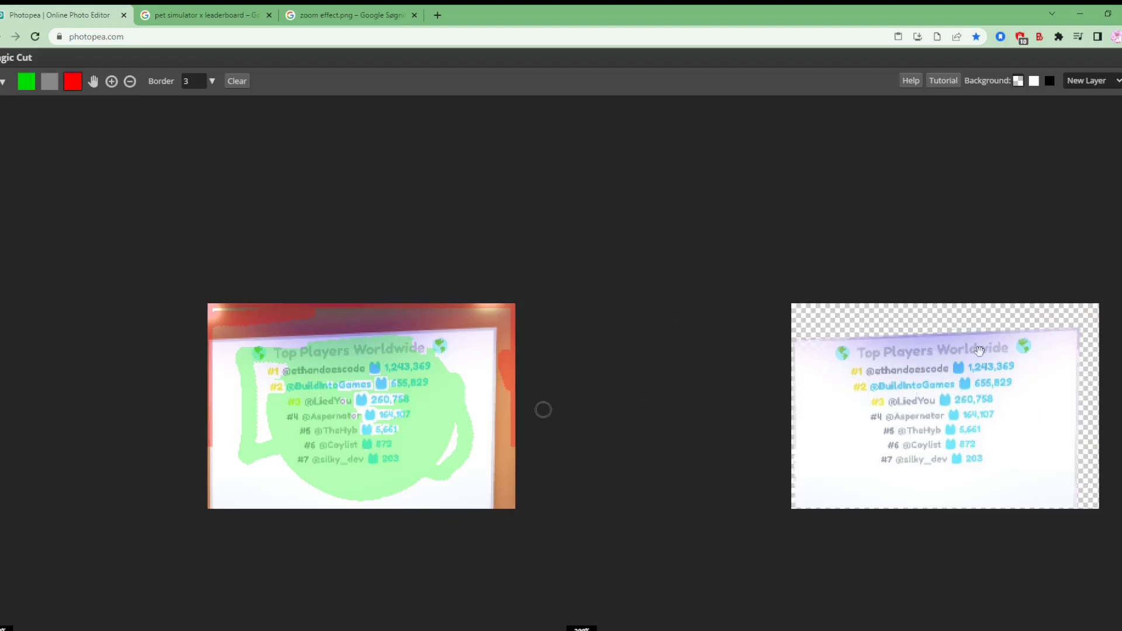
left_click(1121, 81)
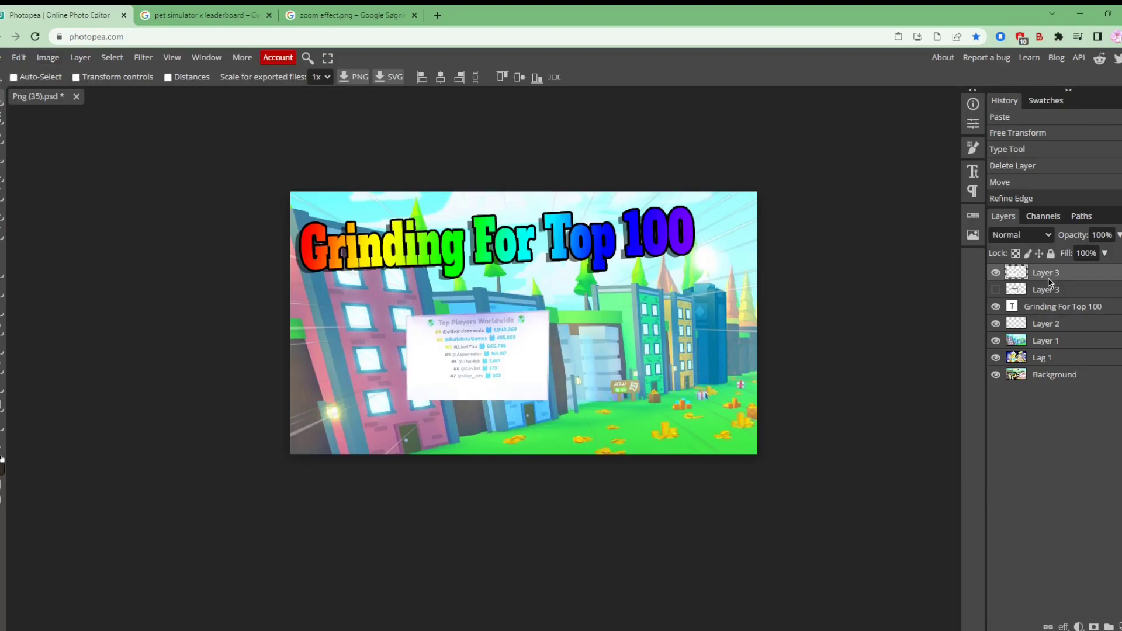
double_click(1088, 277)
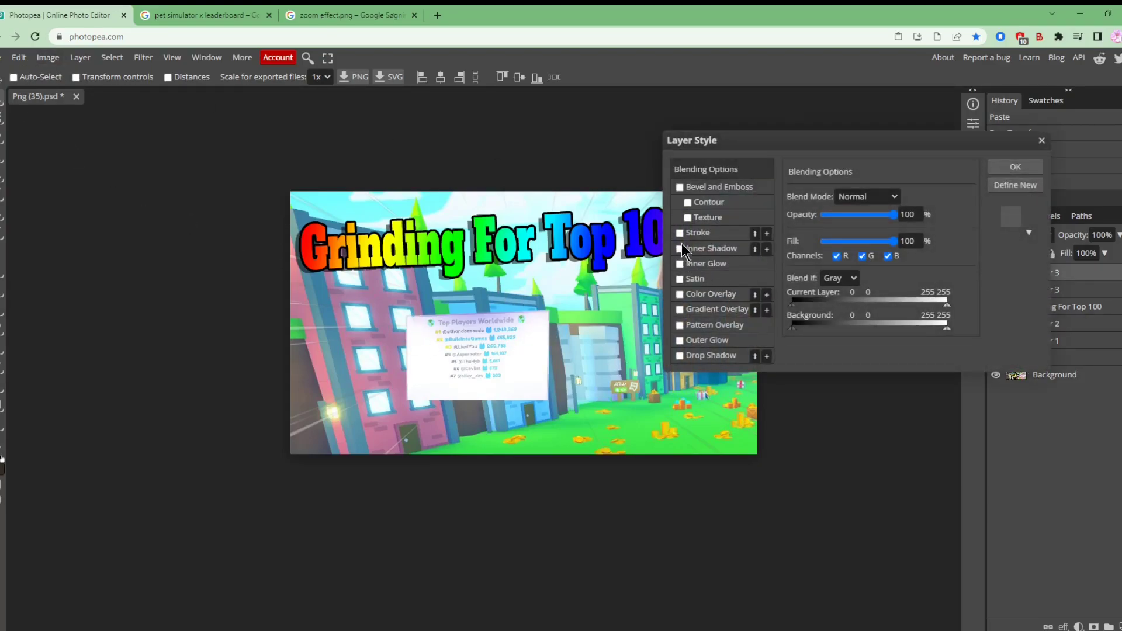
left_click(698, 234)
left_click(1016, 166)
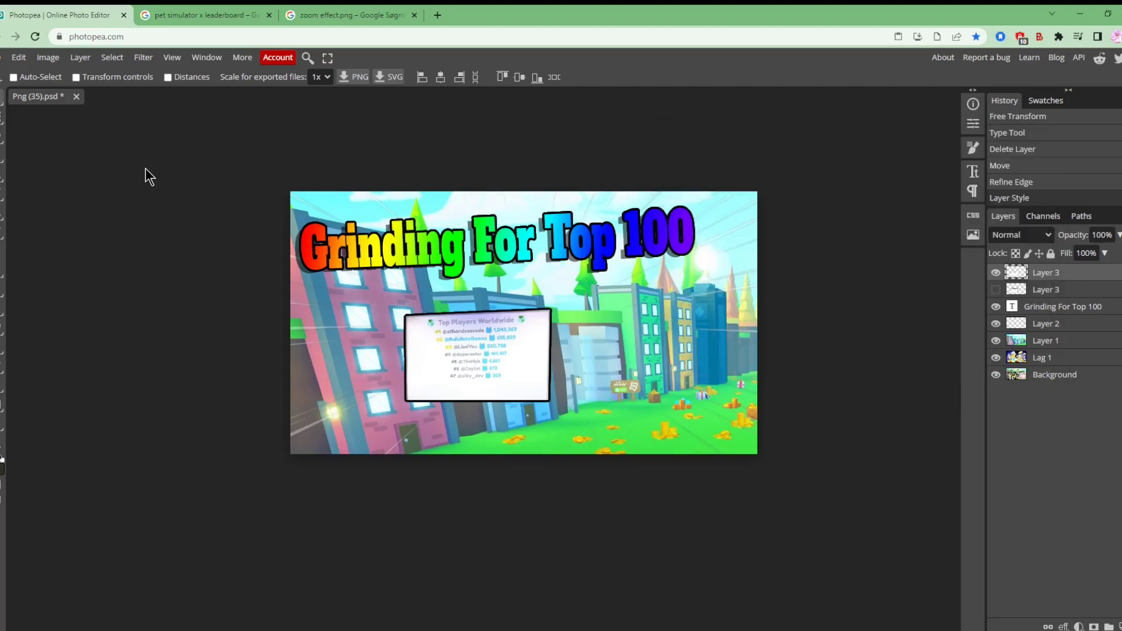
left_click(18, 58)
left_click(82, 338)
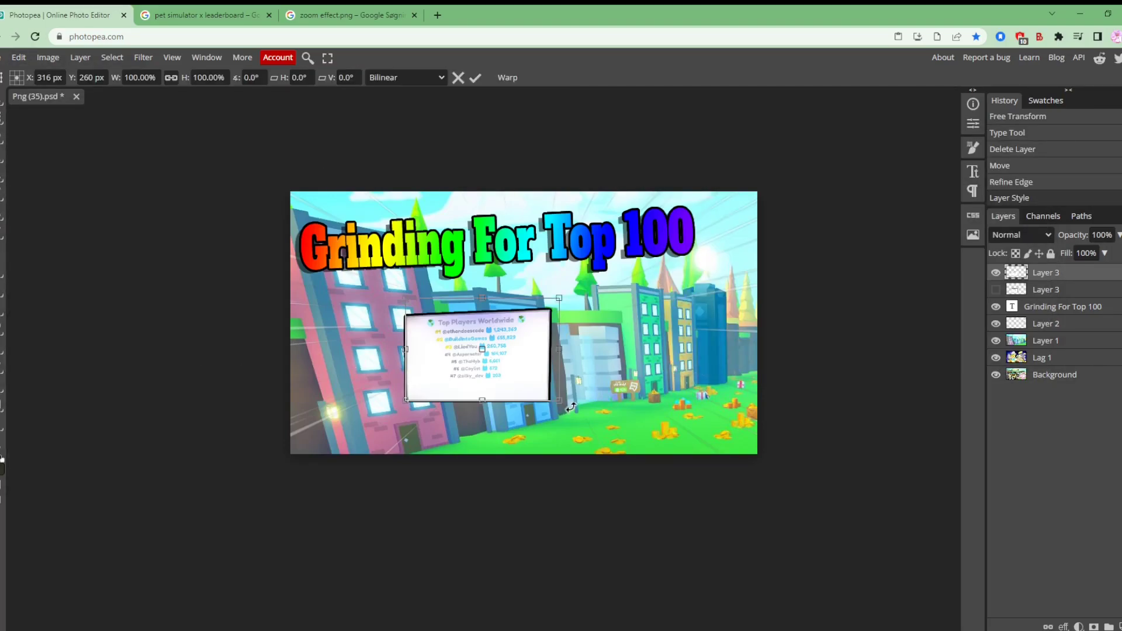
left_click_drag(565, 402, 594, 438)
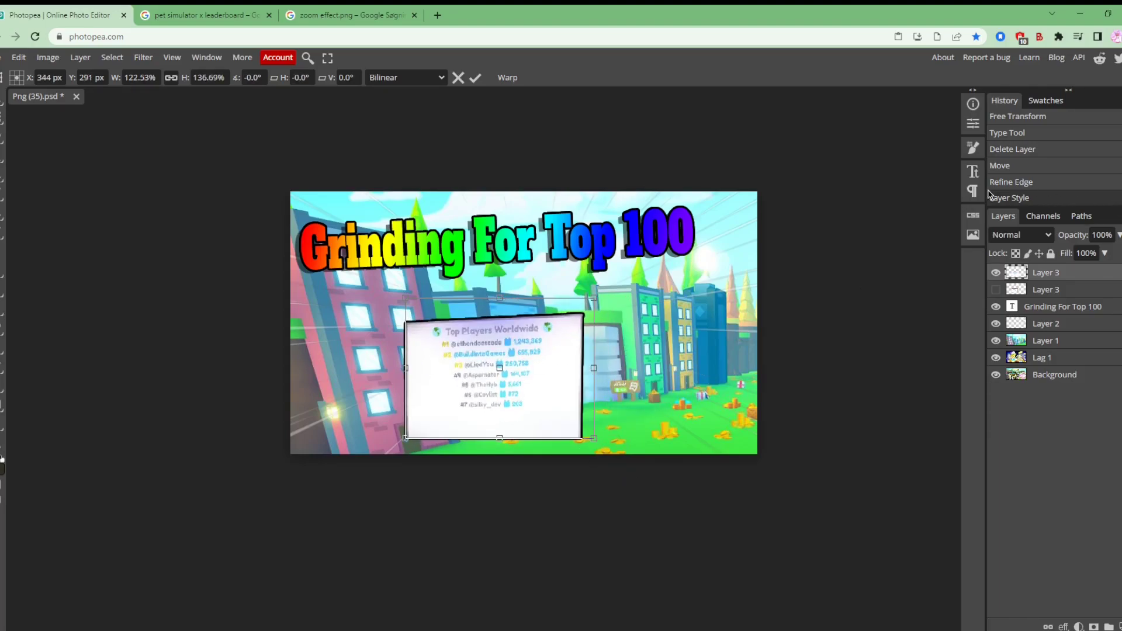
left_click(1043, 185)
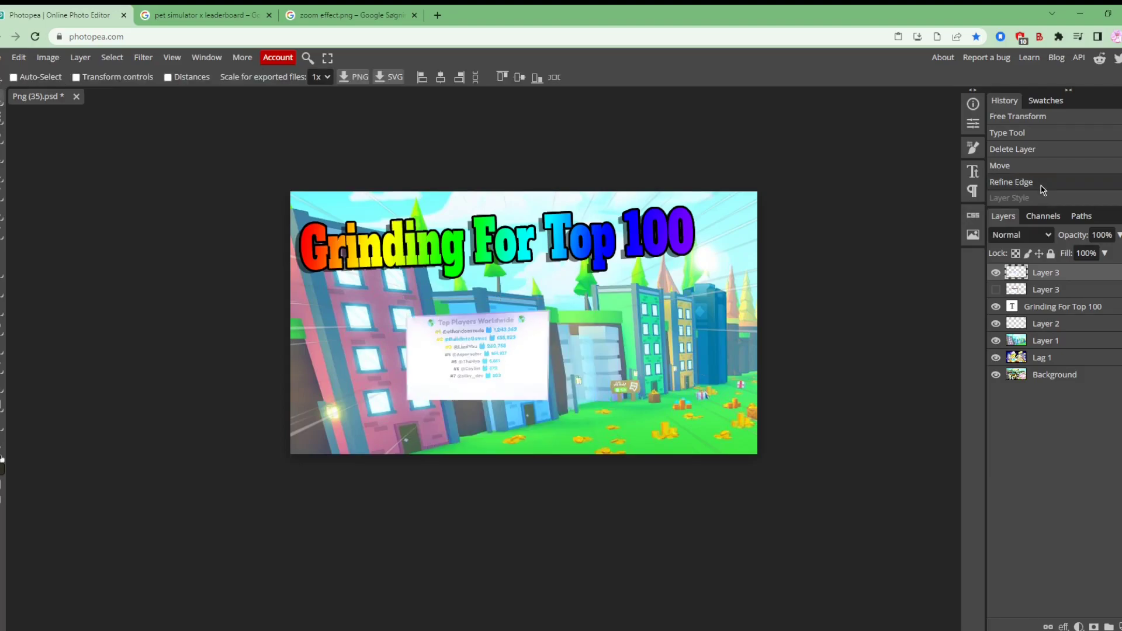
Step: Add a black stroke to the cut-out leaderboard layer
double_click(1107, 276)
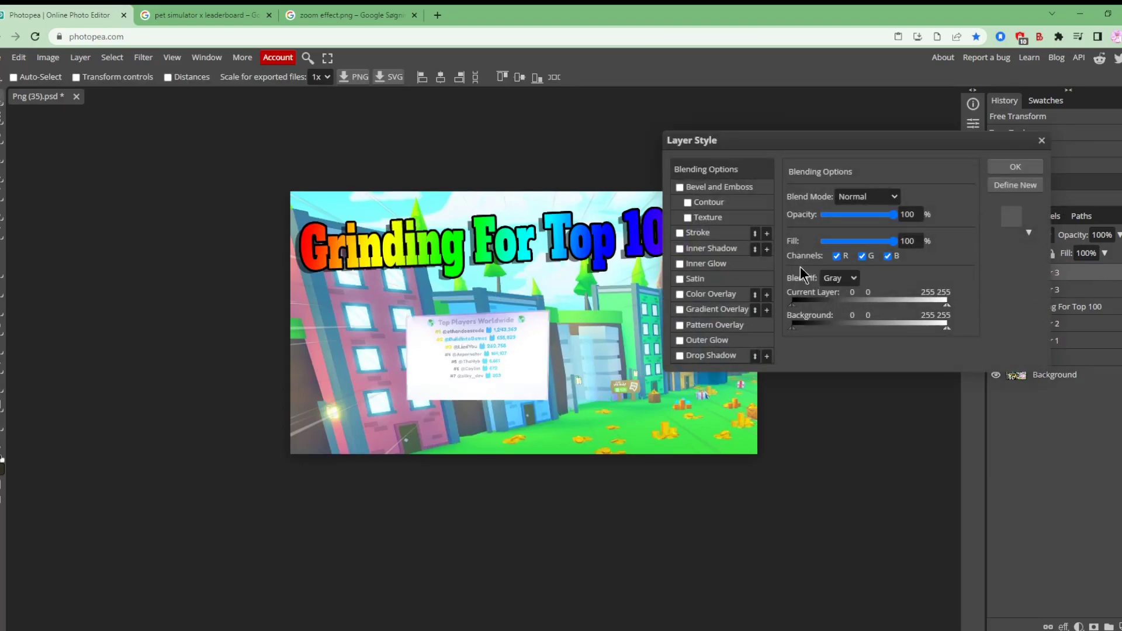
left_click(695, 234)
left_click(1015, 167)
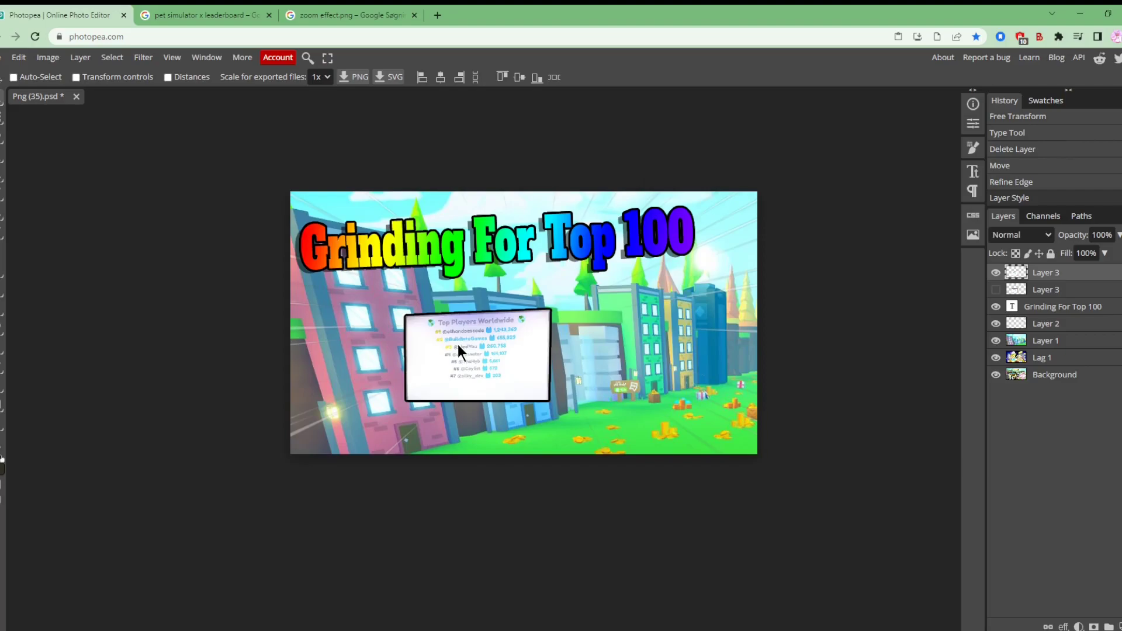
Step: Scale the leaderboard proportionally to 132.41% and move it to the lower-left part of the thumbnail, over the pink and blue buildings
left_click(19, 57)
left_click(91, 340)
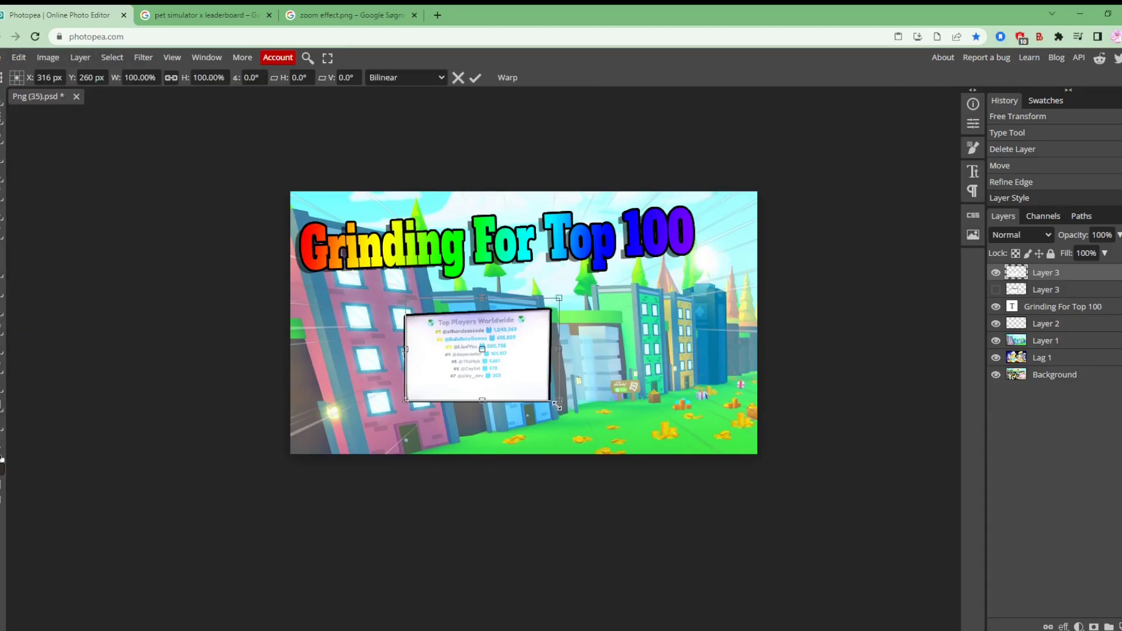
left_click_drag(558, 402, 608, 414)
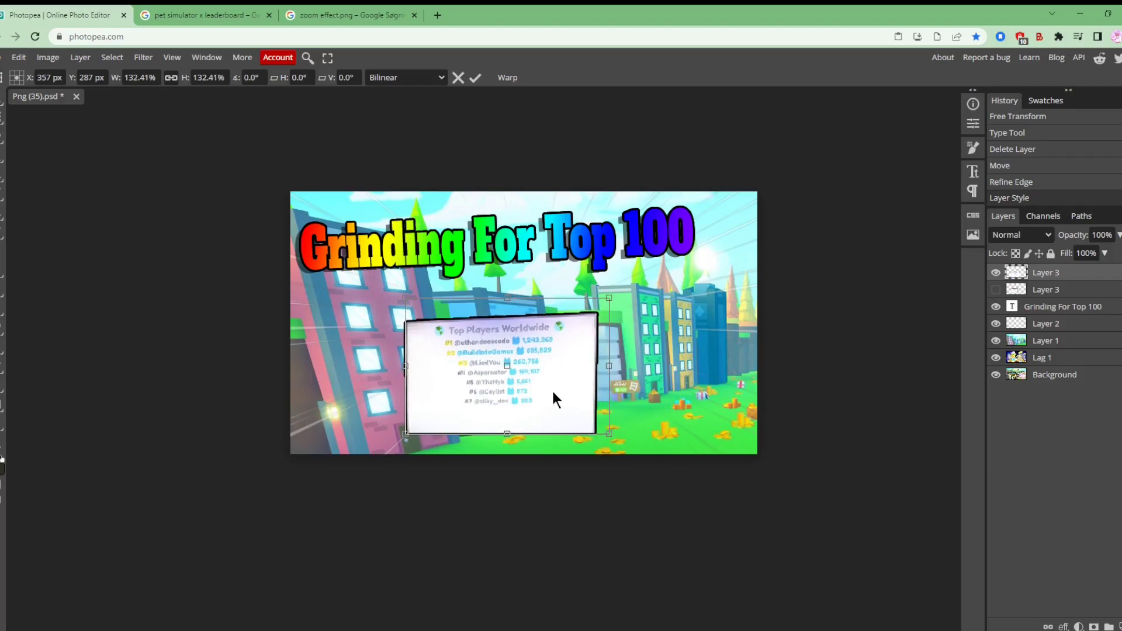
left_click_drag(552, 388, 469, 373)
key("Return")
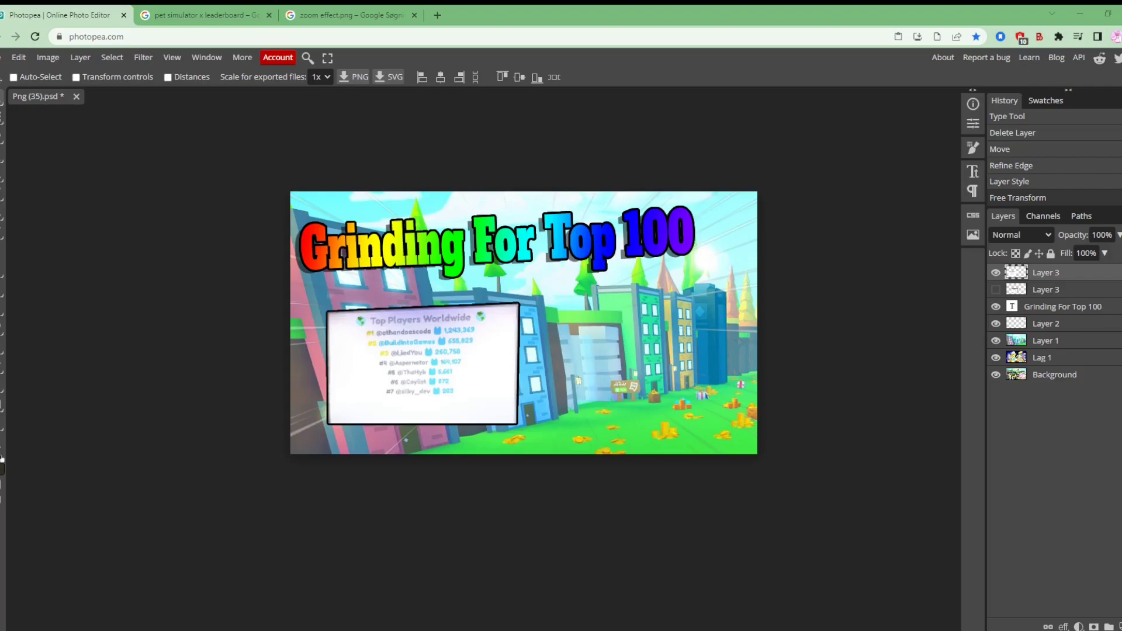
Step: Place the pink-haired Roblox character image in the thumbnail and move it to the lower-right area, beside the leaderboard
double_click(354, 359)
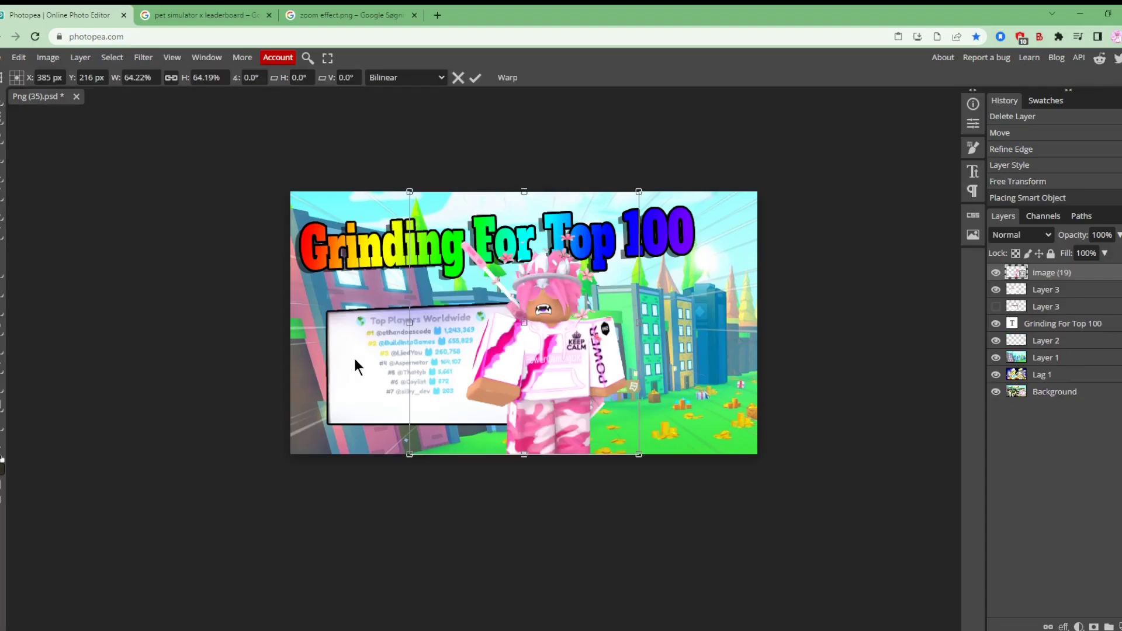
left_click_drag(523, 375, 608, 402)
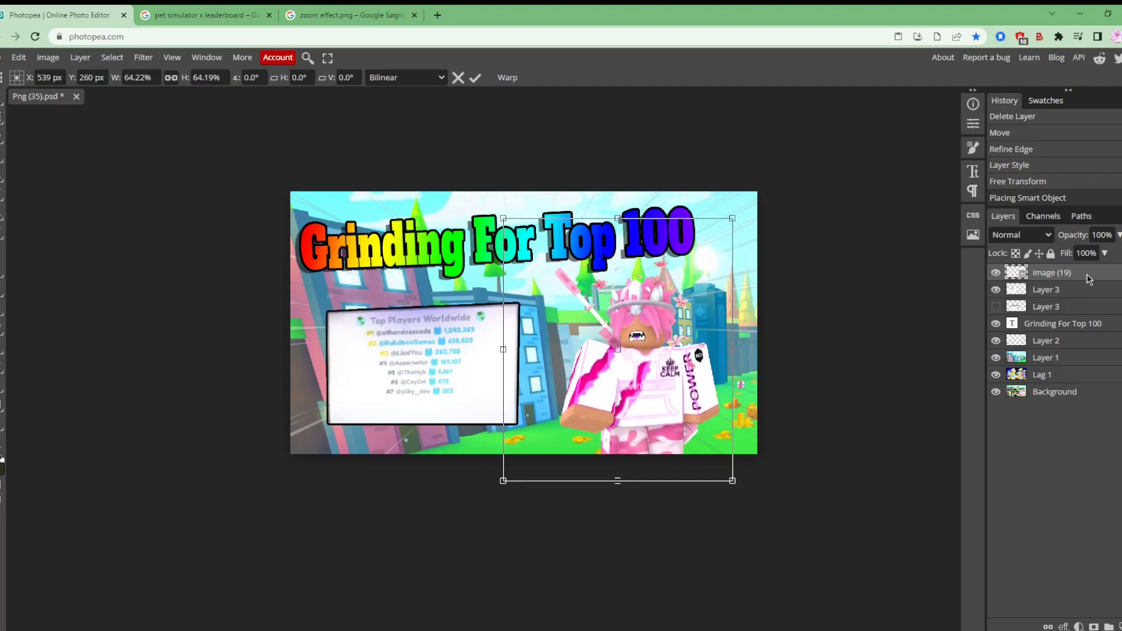
key("Return")
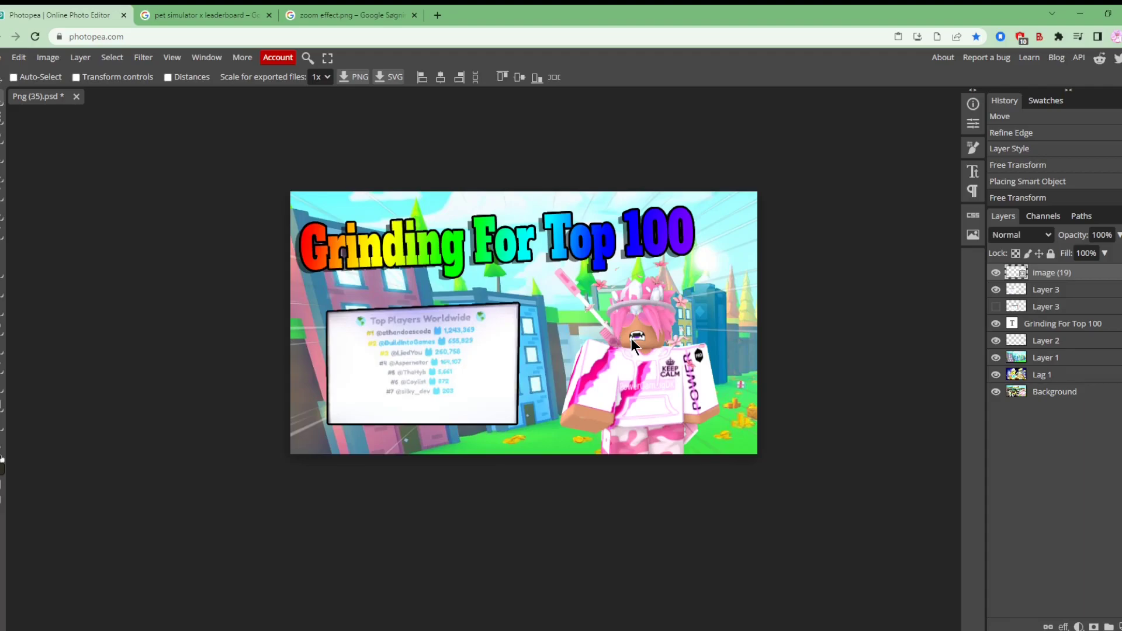
Step: Search Google Images for "mouth.png", then open and copy the StickPNG cartoon mouth with an open smile and pink tongue
left_click(222, 15)
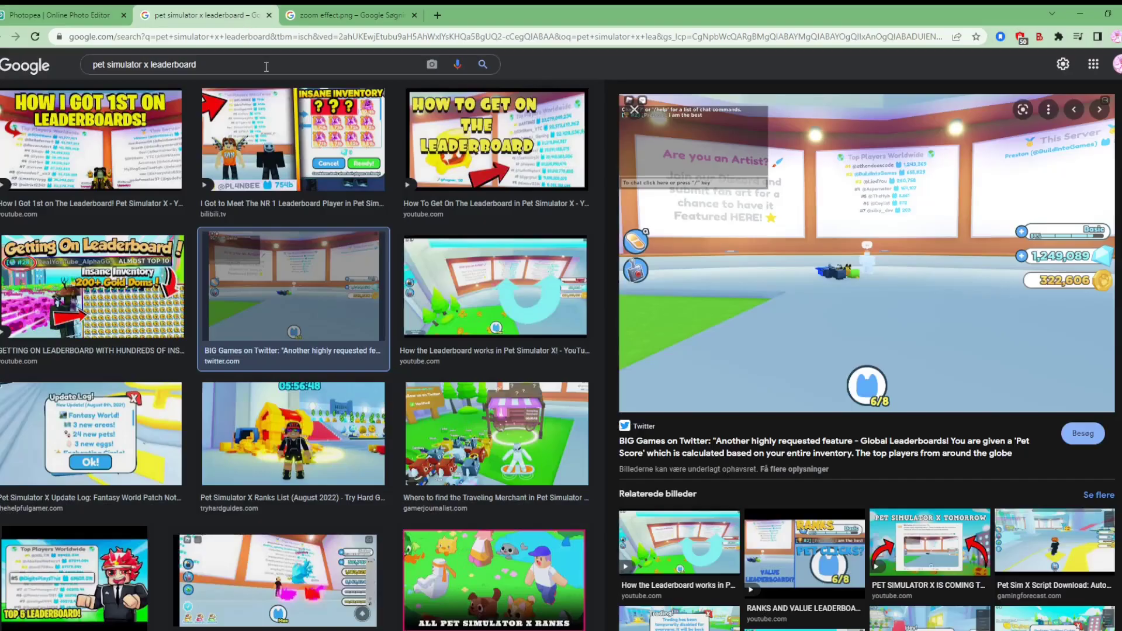
left_click(302, 61)
type("mo")
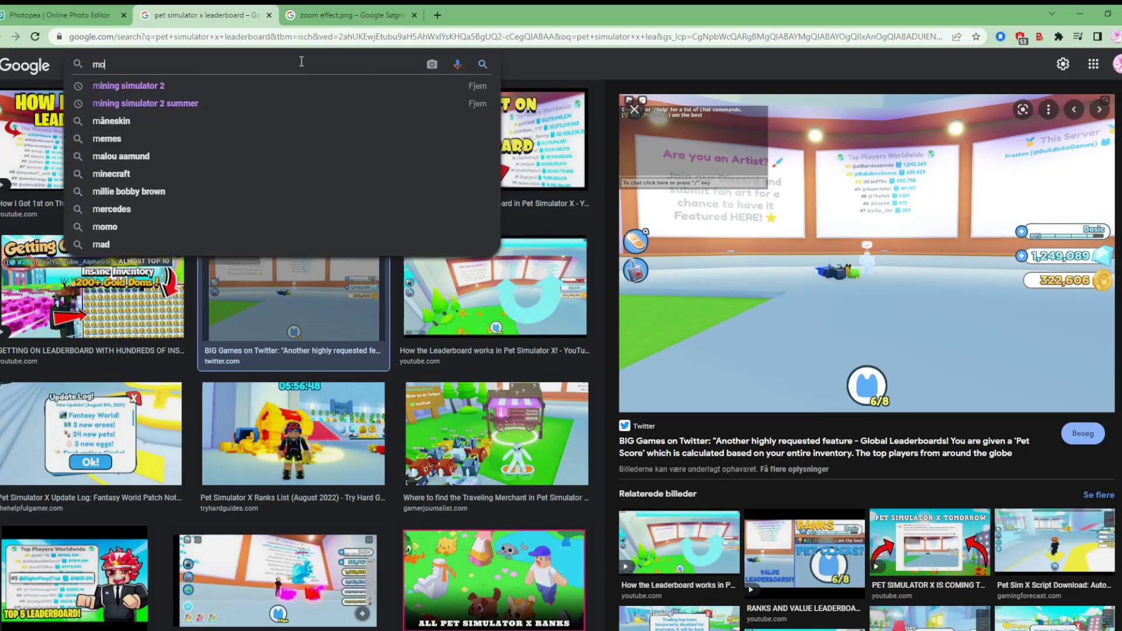
type("uth.png")
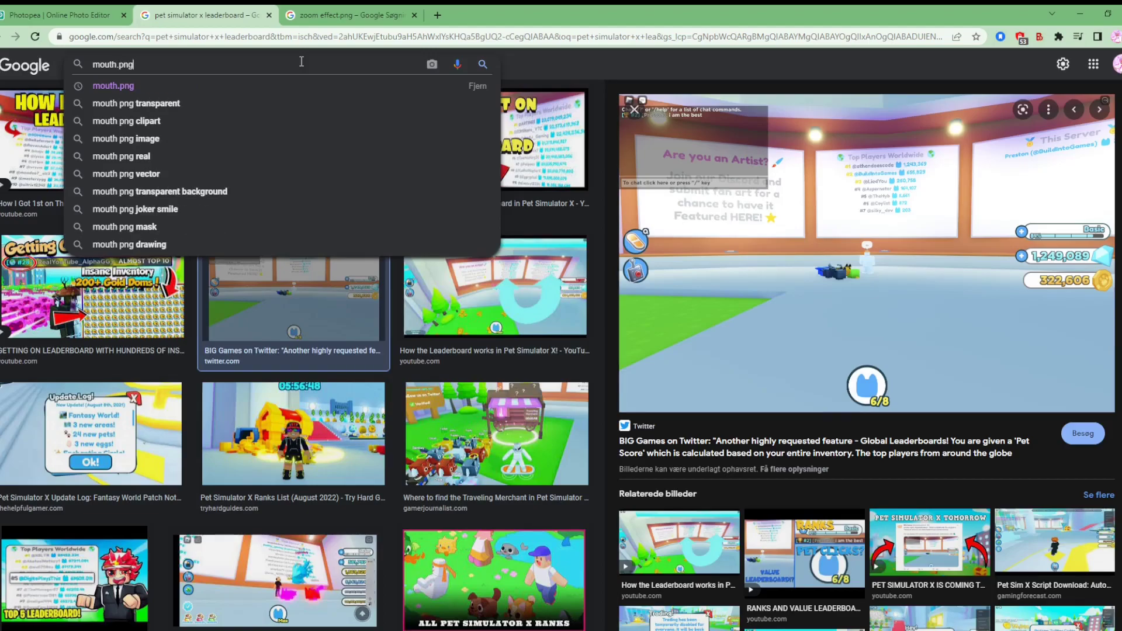
key("Return")
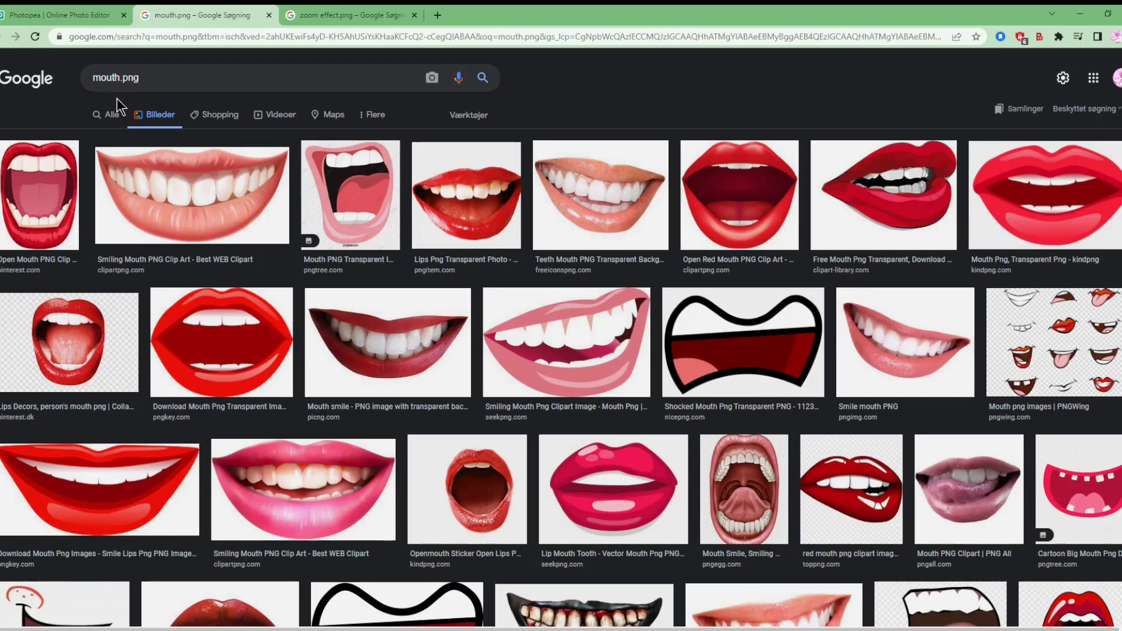
scroll(592, 326, "down", 3)
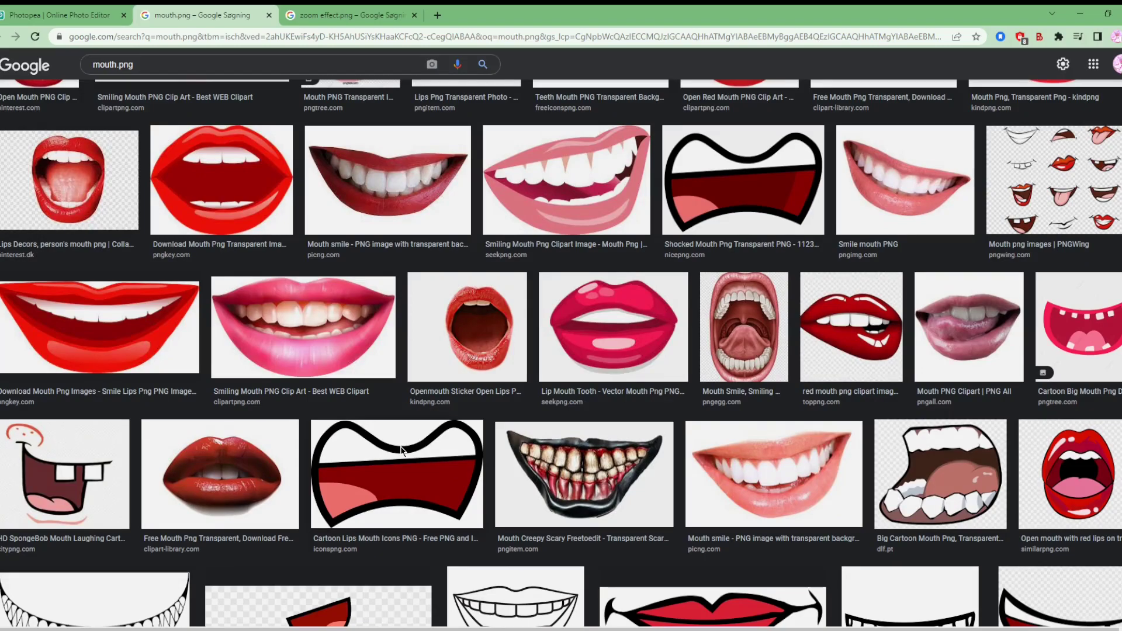
left_click(439, 461)
scroll(824, 398, "down", 2)
left_click(811, 448)
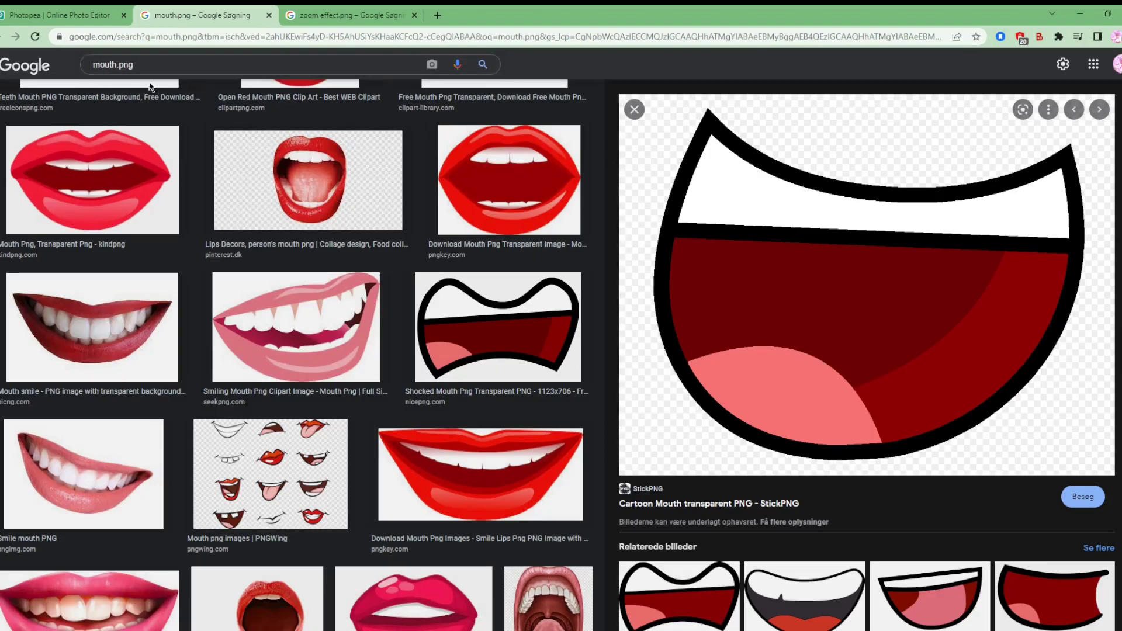
Step: Paste the cartoon mouth into the Photopea thumbnail, scale it to about 2.88%, and position it over the character's mouth
left_click(331, 13)
left_click(135, 12)
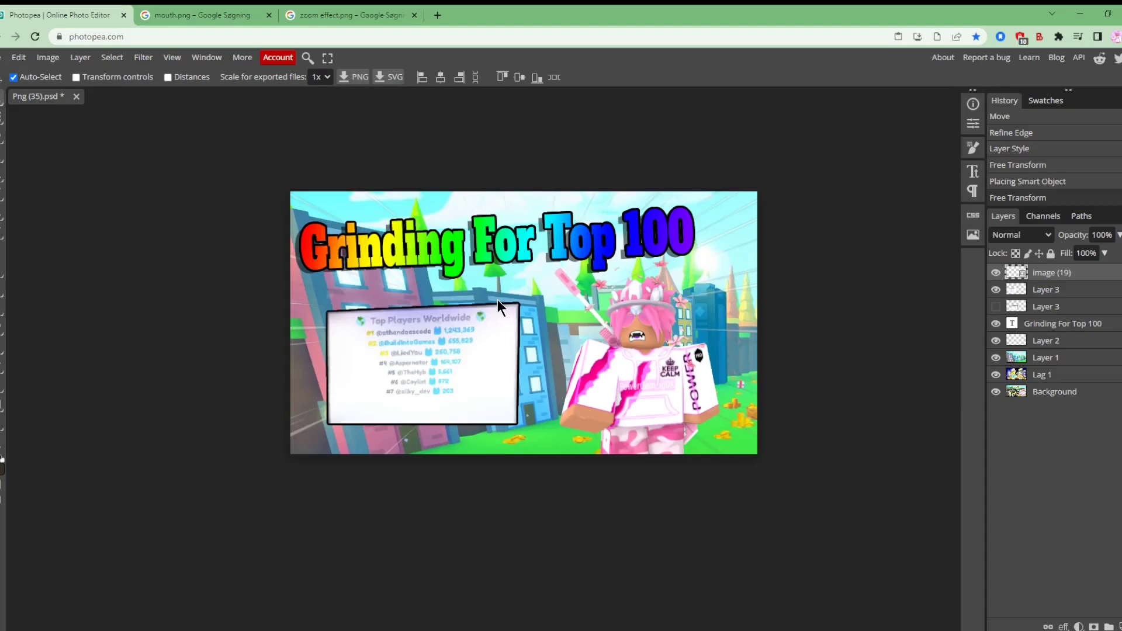
key("ctrl+v")
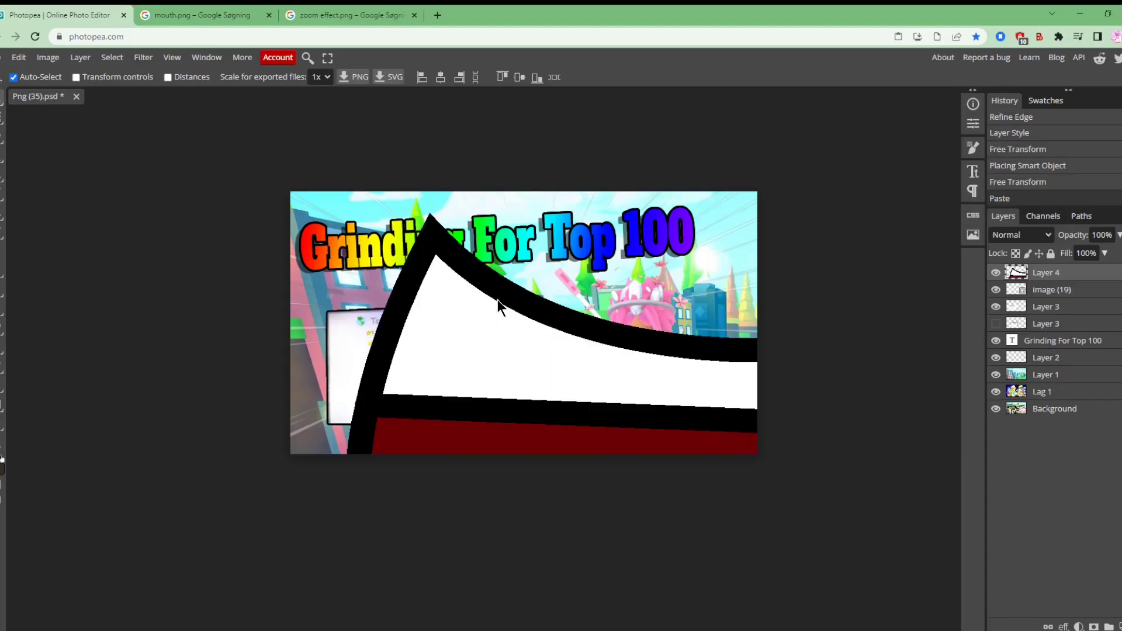
left_click(23, 60)
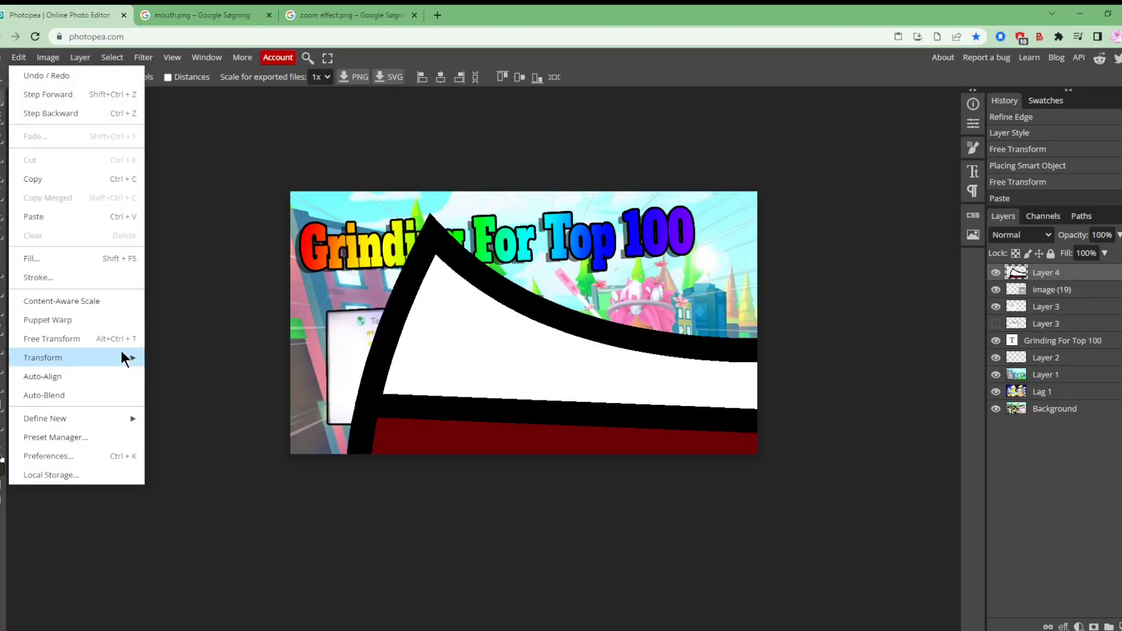
left_click(134, 335)
left_click_drag(308, 203, 640, 339)
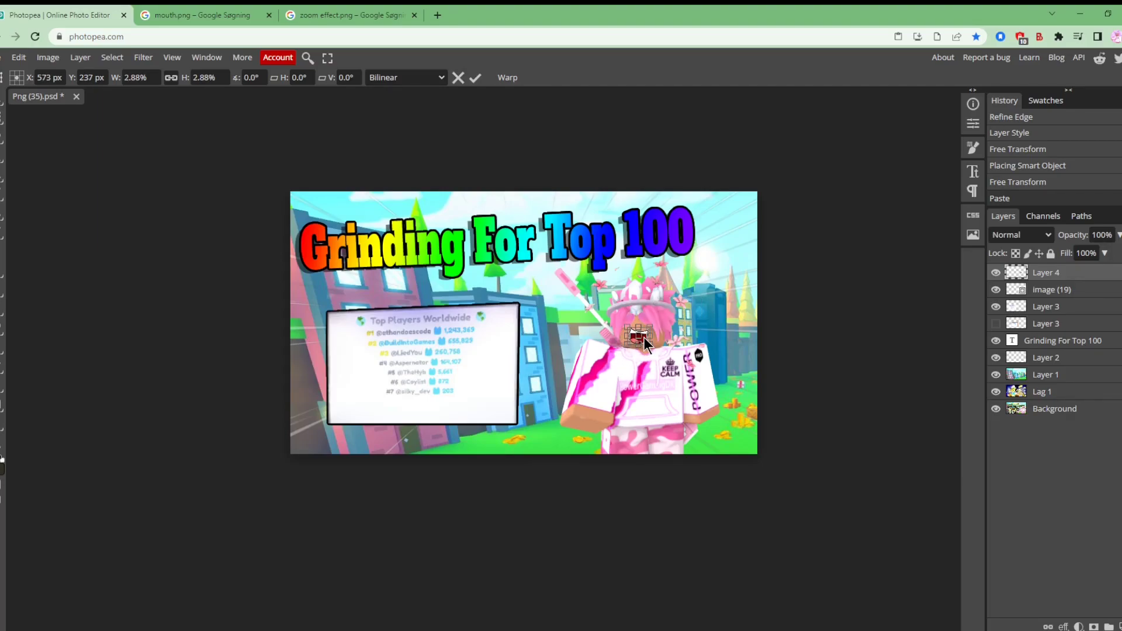
left_click_drag(640, 341, 639, 348)
key("Return")
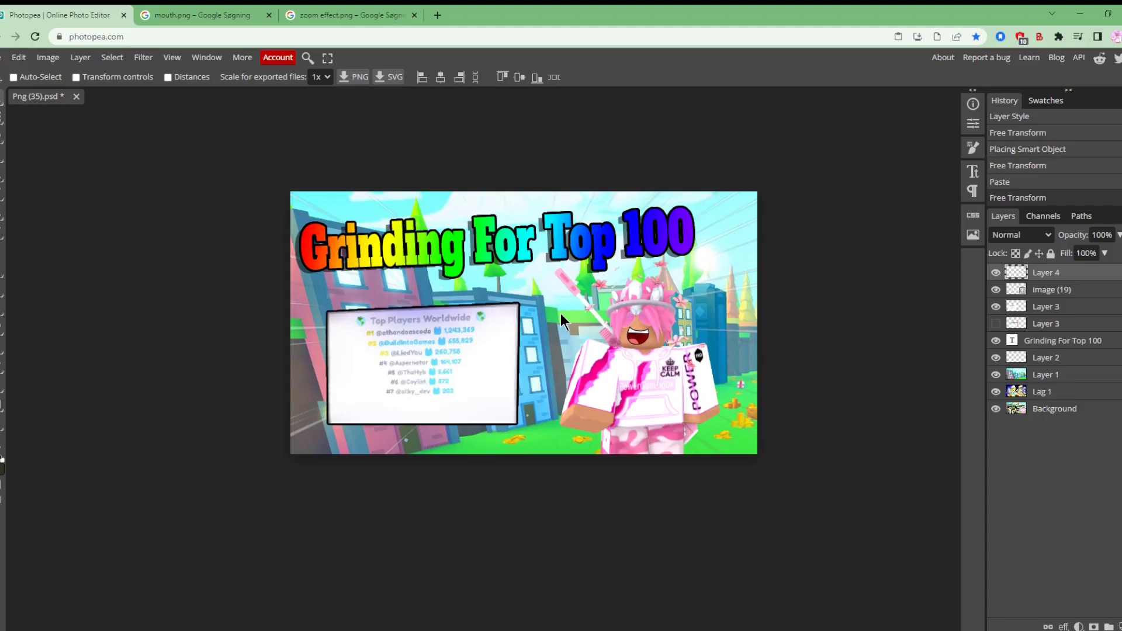
Step: Search Google Images for "google eyes.png"
left_click(207, 14)
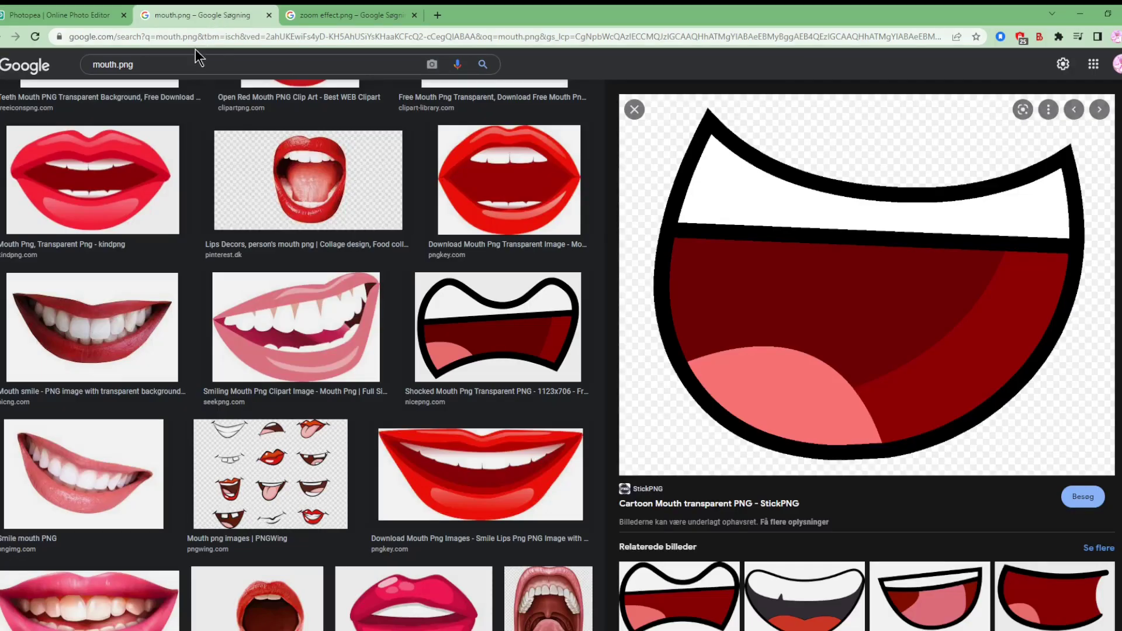
left_click(147, 65)
type("go")
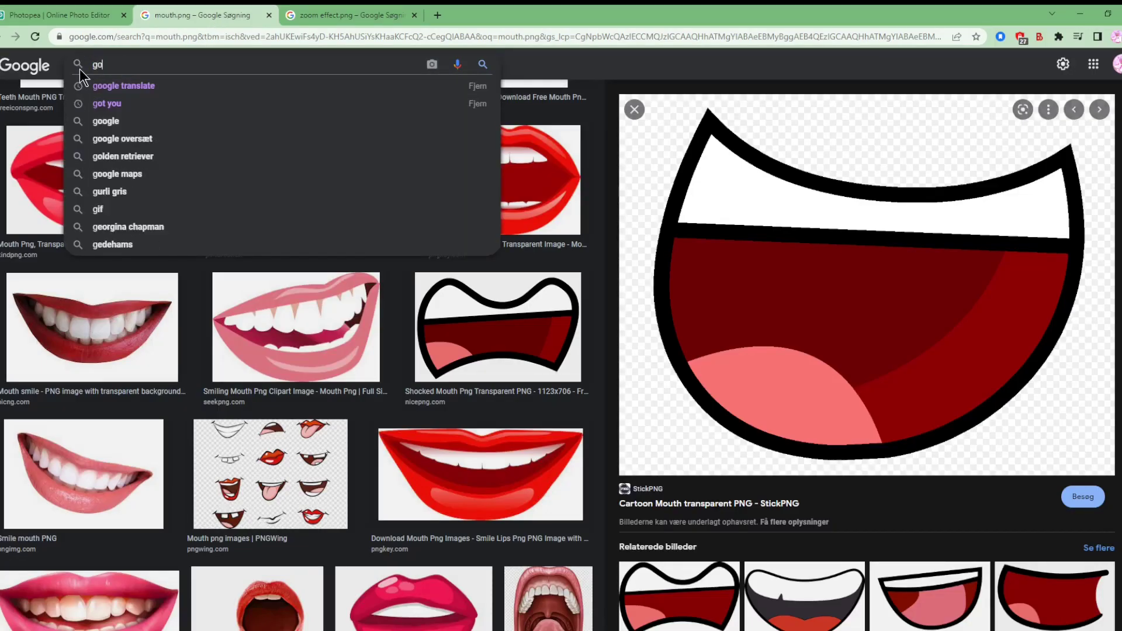
type("ogle eyes.p")
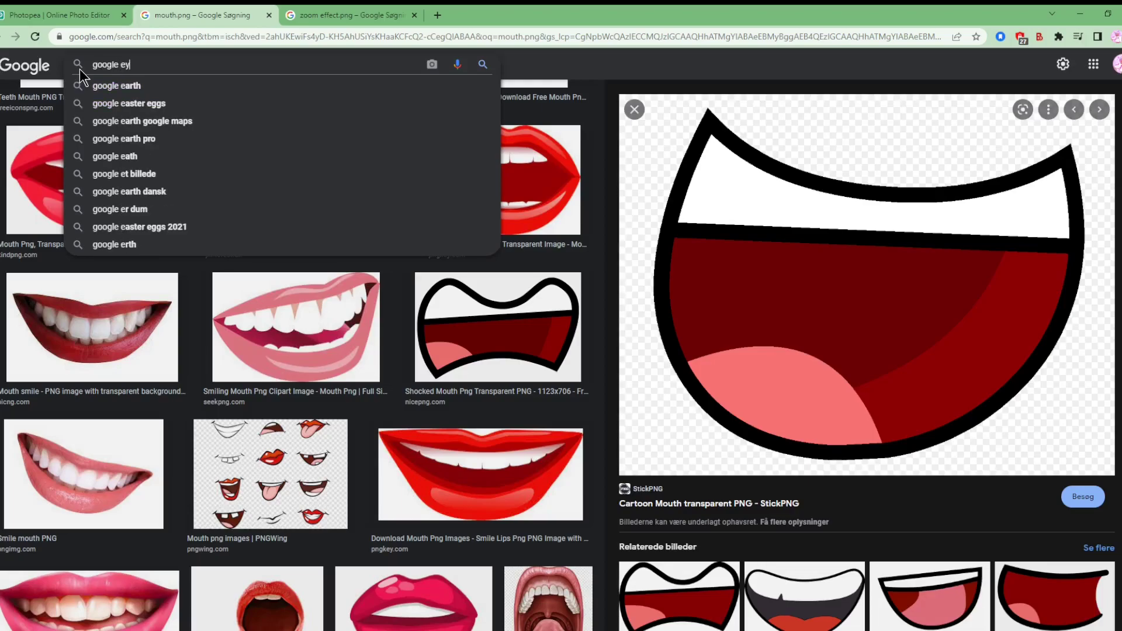
type("ng")
key("Left")
key("Left")
key("Left")
key("Left")
type("s")
key("Return")
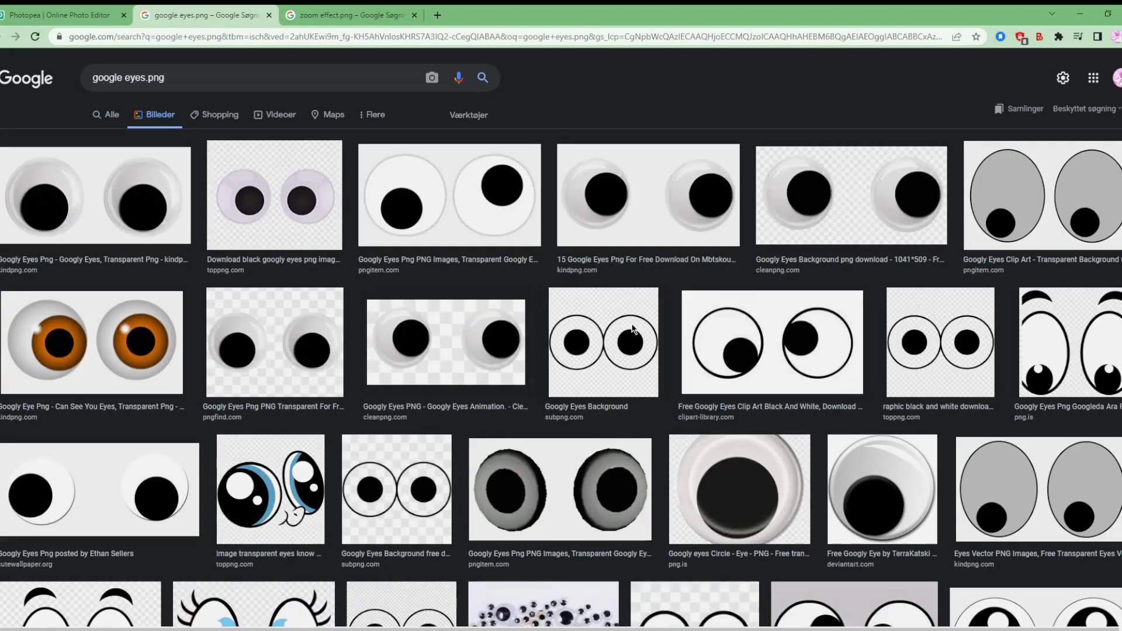
Step: Examine the googly eyes results and their related images for a pair of cartoon eyes that suits the character
scroll(634, 330, "down", 4)
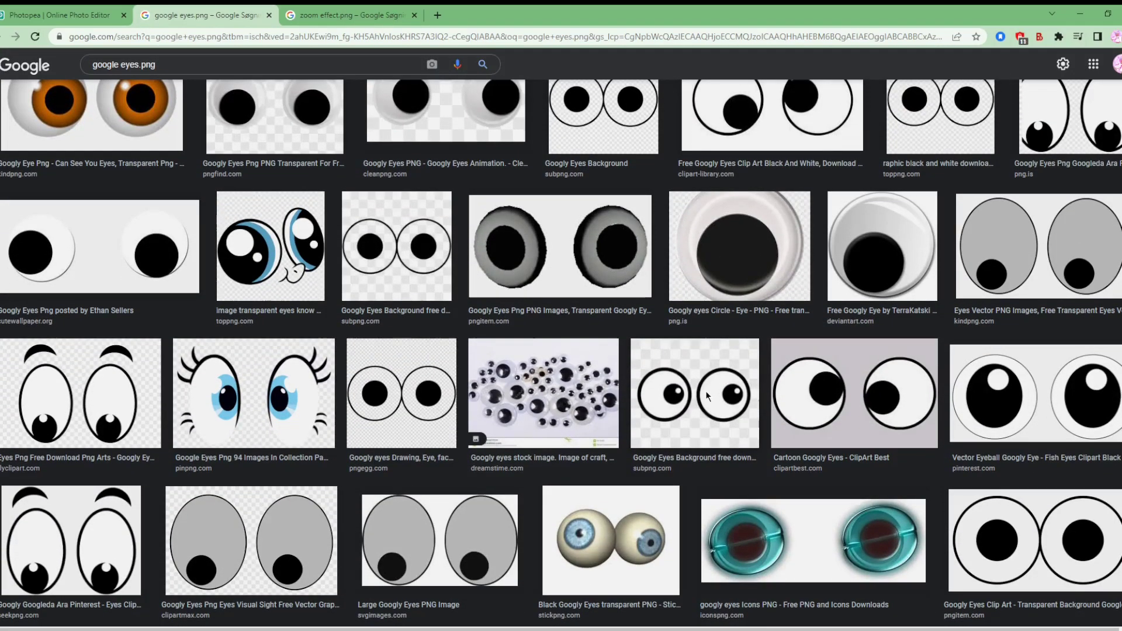
left_click(706, 390)
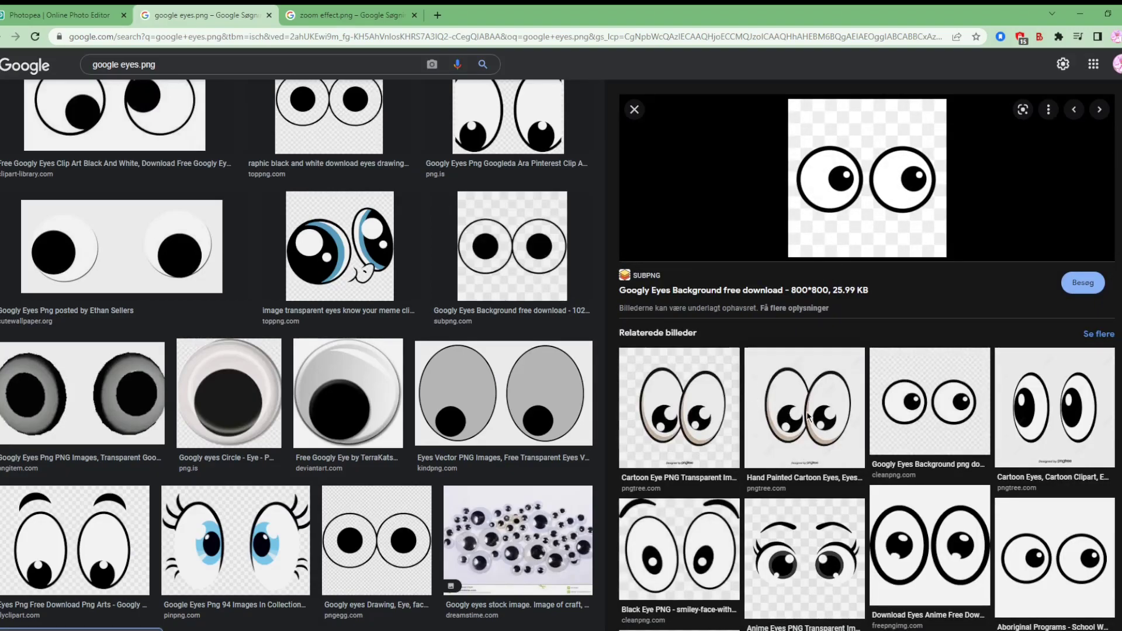
left_click(808, 416)
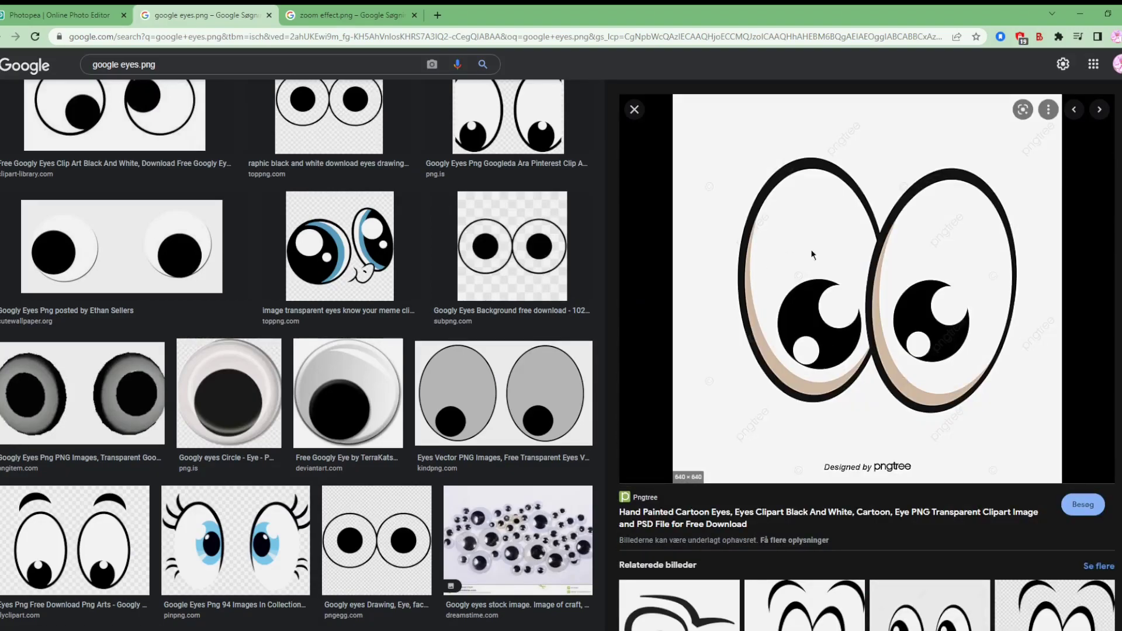
scroll(818, 322, "down", 5)
scroll(969, 233, "up", 5)
scroll(940, 239, "down", 5)
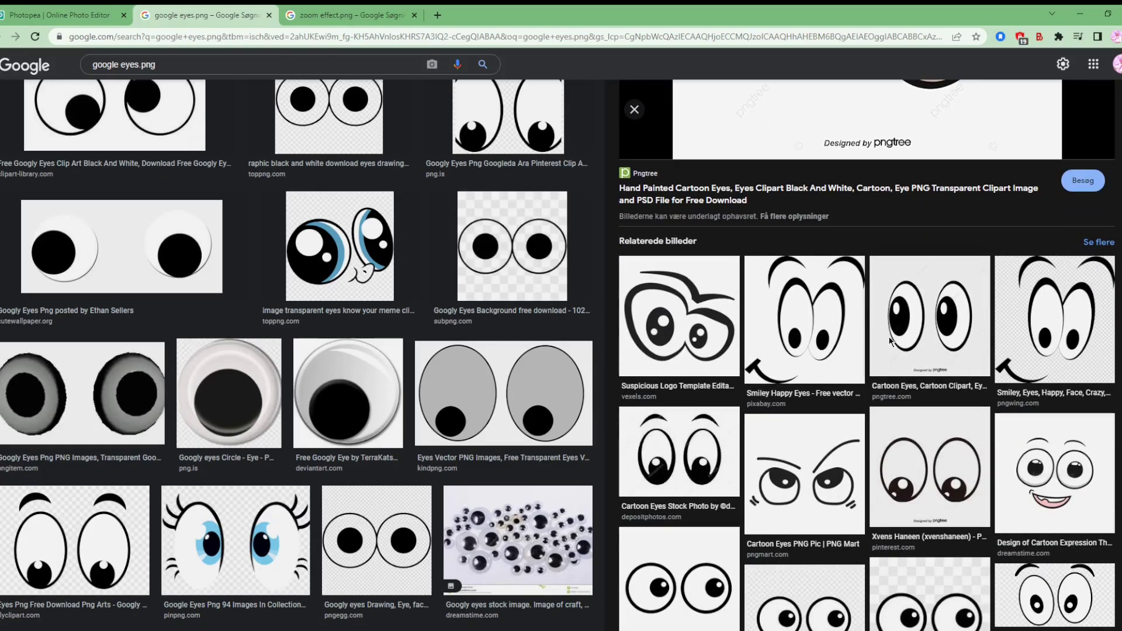
left_click(889, 341)
Step: Search Google Images for "cartoon eyes.png", then open and copy the ClipArt Best pair of round black-and-white eyes
scroll(818, 289, "down", 5)
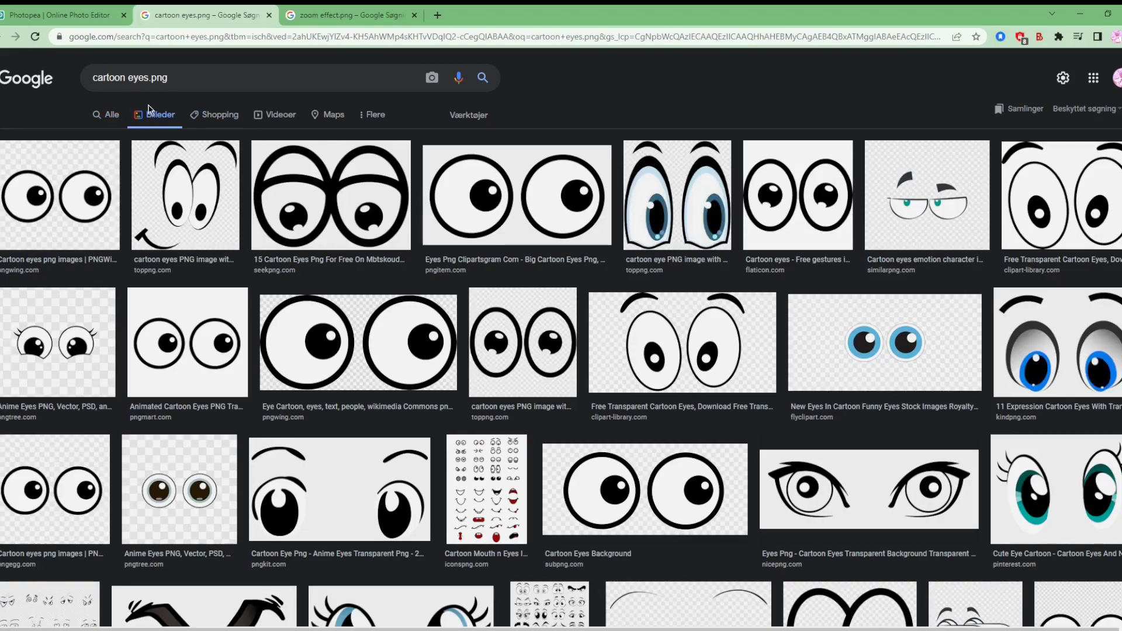
left_click(213, 80)
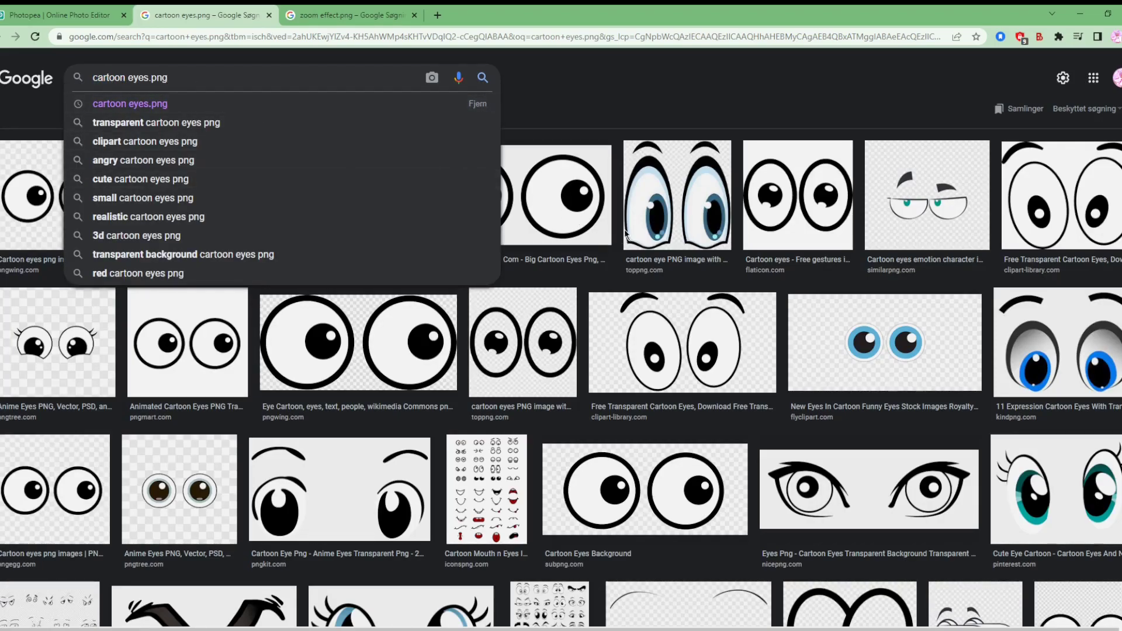
scroll(622, 229, "down", 3)
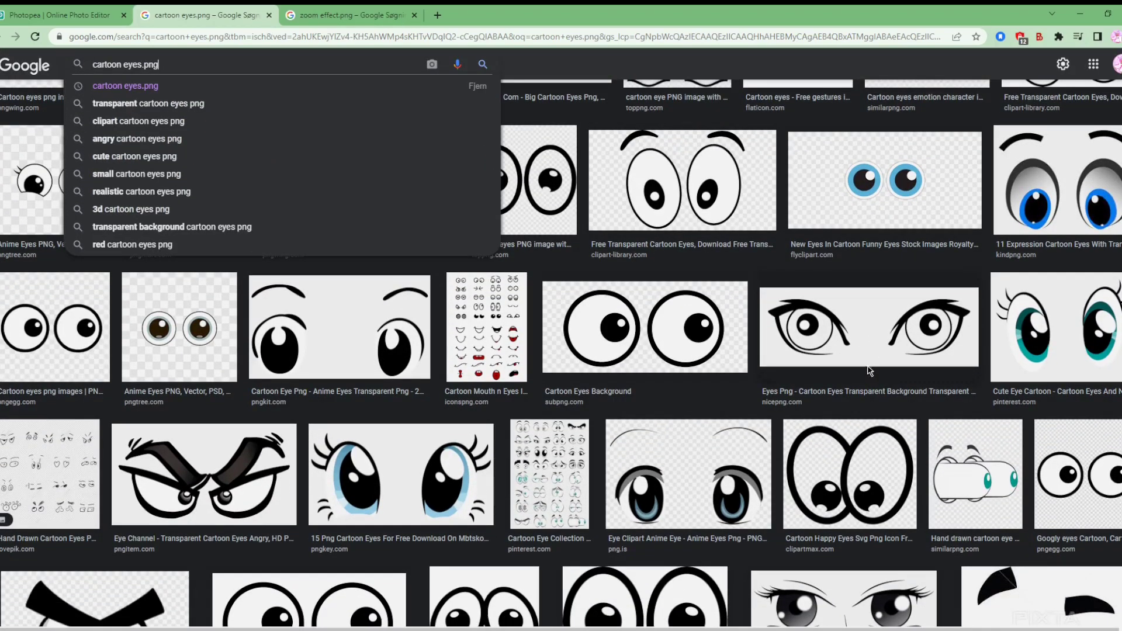
scroll(868, 344, "down", 3)
left_click(391, 466)
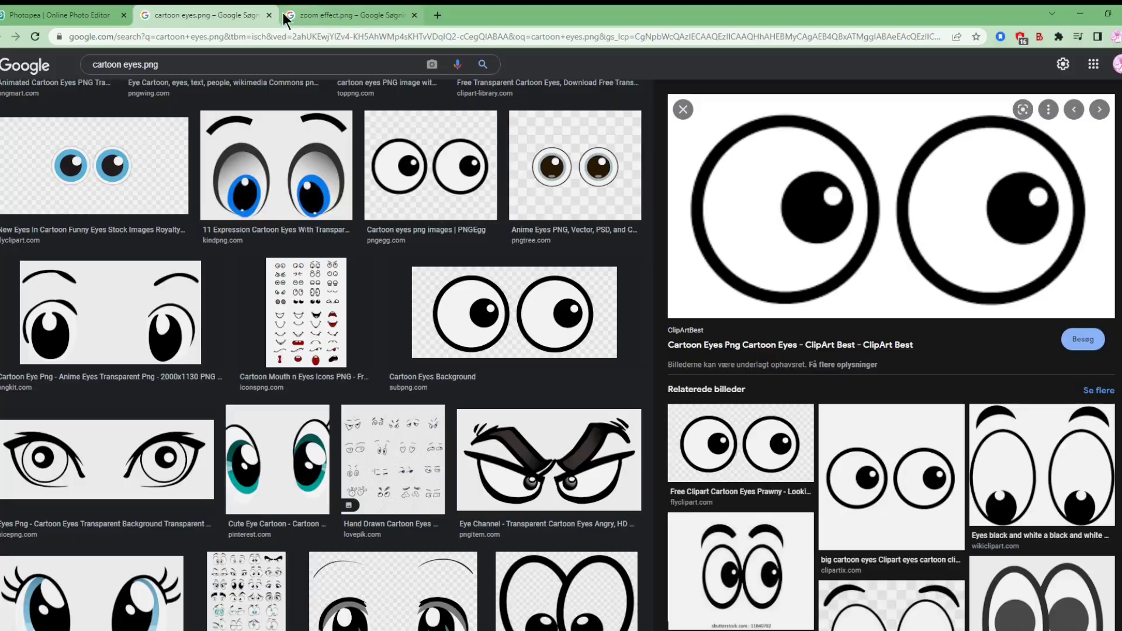
Step: Paste the eyes into the Photopea thumbnail and cut them out with Magic Cut, marking both whole eyes to keep and outputting to a new layer
left_click(43, 18)
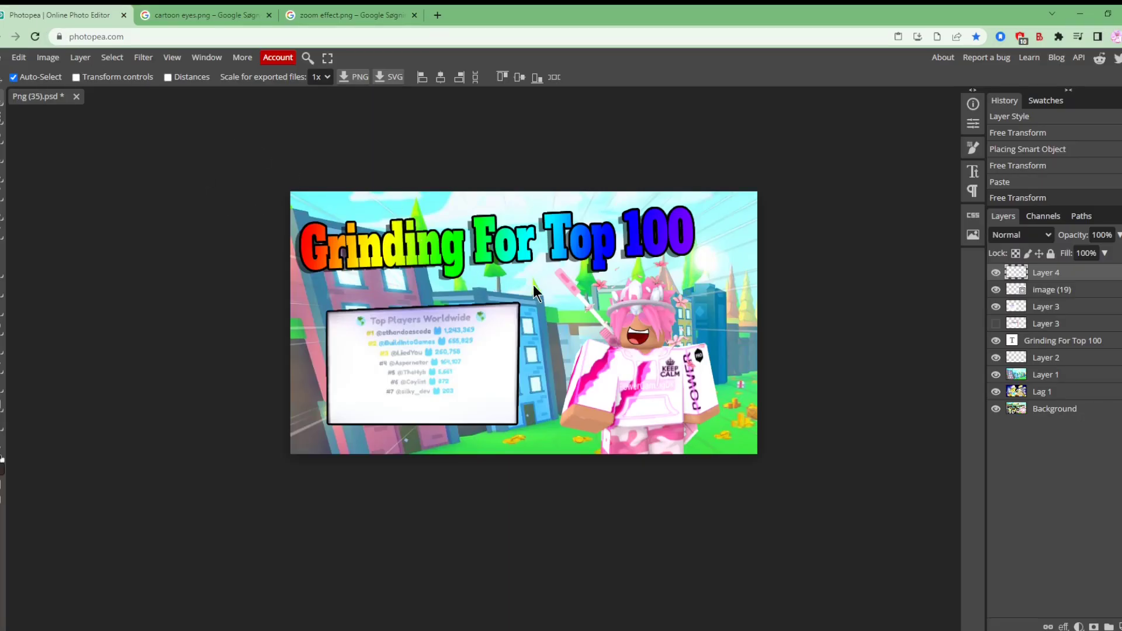
key("ctrl+v")
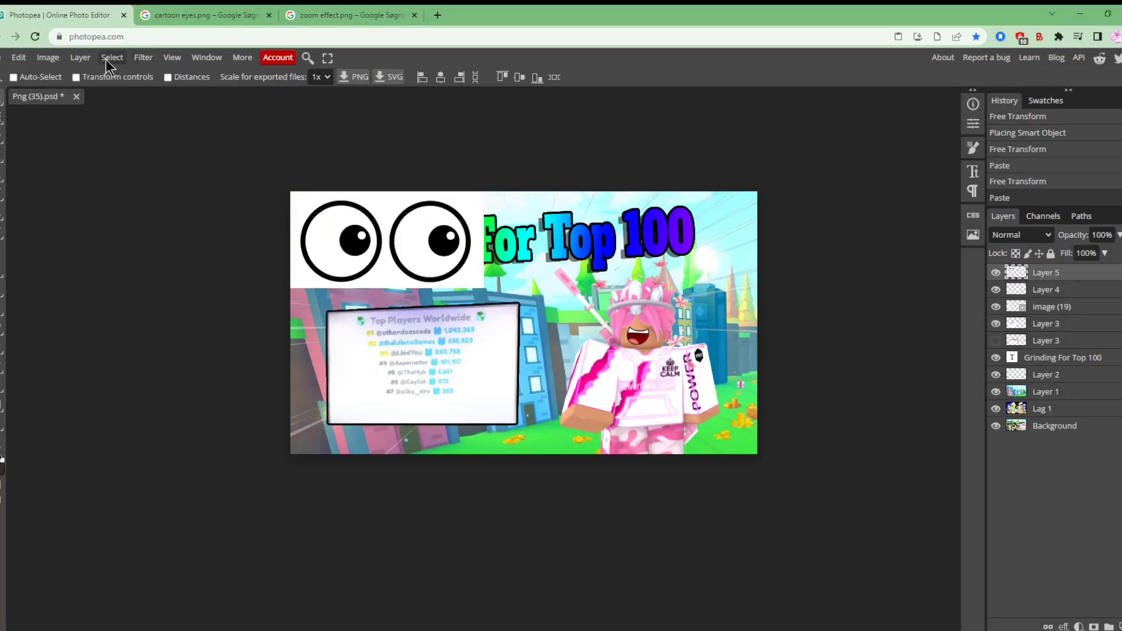
left_click(148, 59)
mouse_move(121, 58)
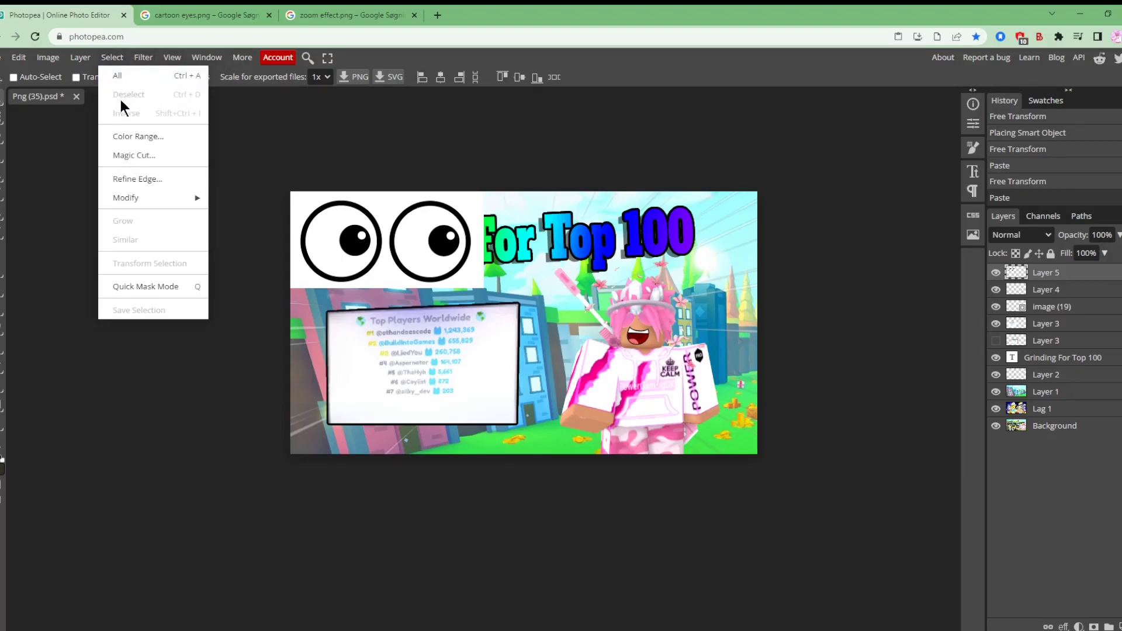
left_click(132, 156)
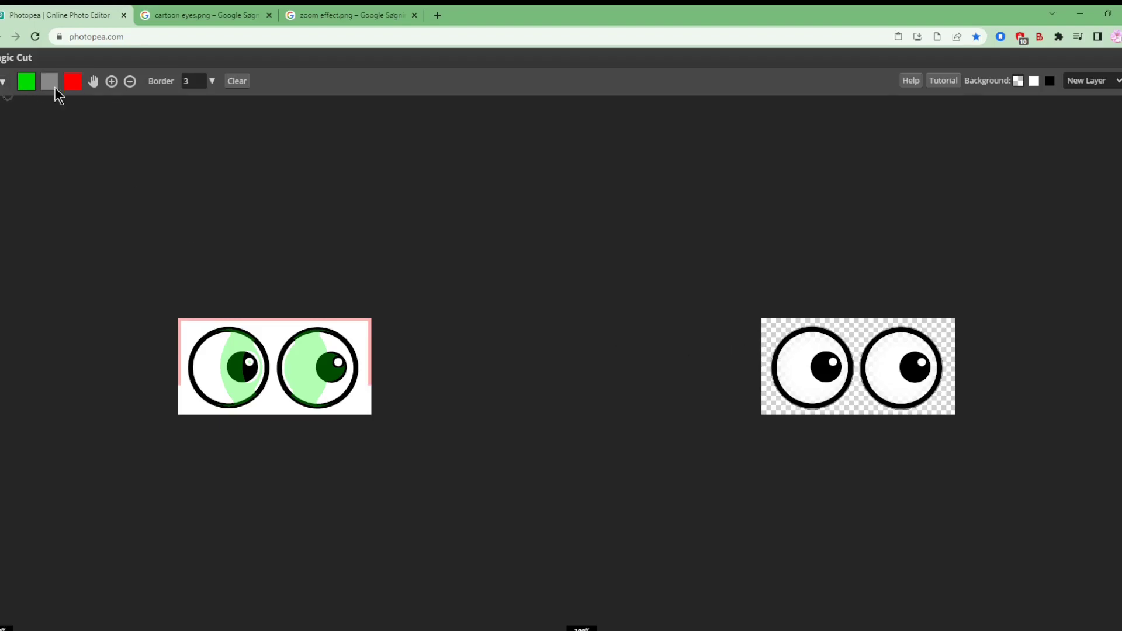
mouse_move(346, 362)
left_mouse_down()
mouse_move(345, 384)
mouse_move(319, 398)
left_mouse_up()
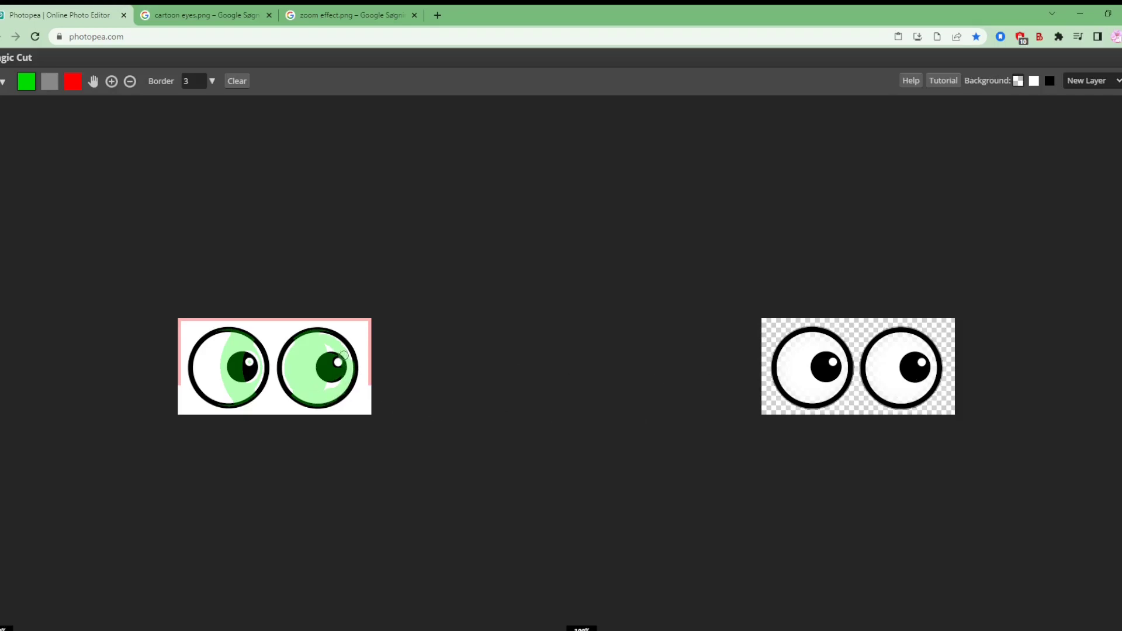
mouse_move(294, 390)
left_mouse_down()
mouse_move(326, 391)
mouse_move(341, 374)
mouse_move(330, 381)
mouse_move(323, 349)
left_mouse_up()
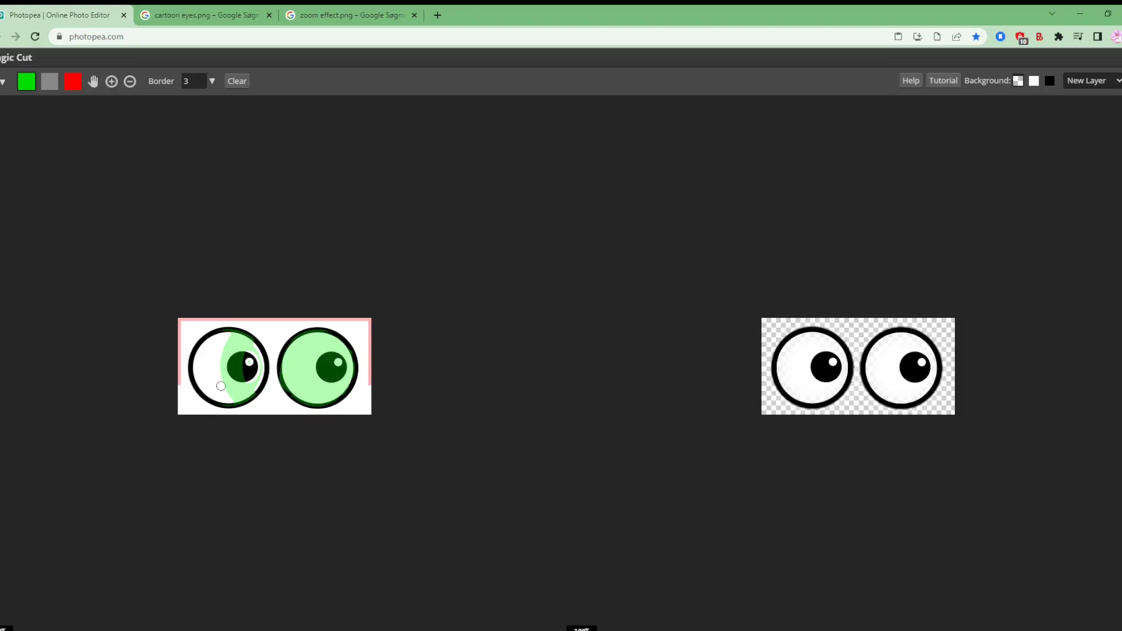
left_click_drag(259, 372, 245, 379)
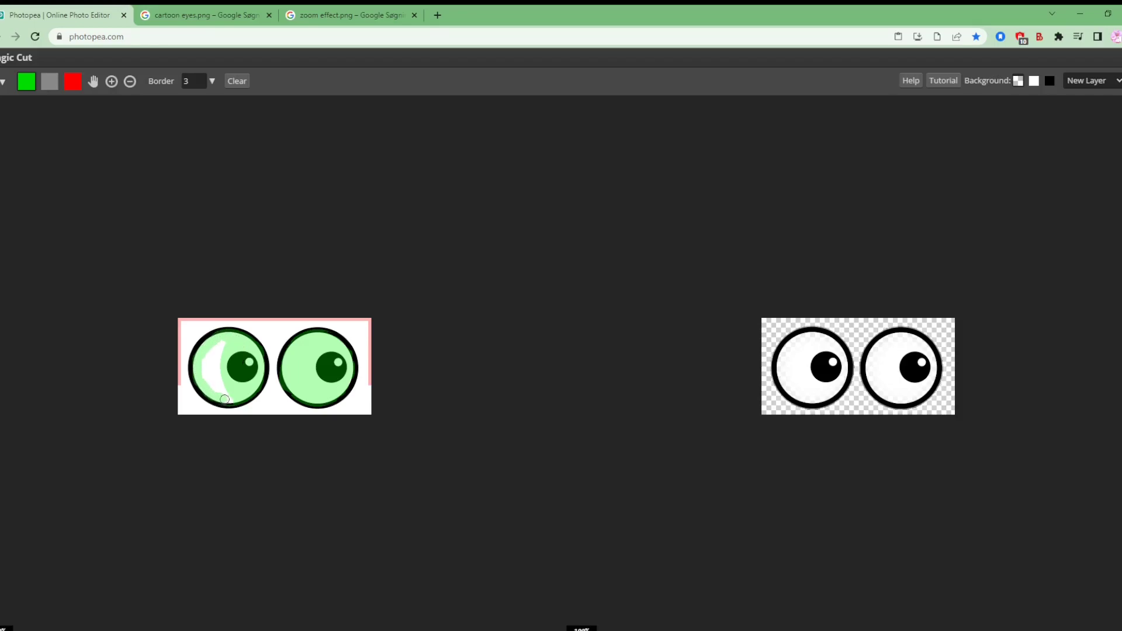
mouse_move(234, 393)
left_mouse_down()
mouse_move(208, 390)
mouse_move(194, 370)
mouse_move(224, 381)
mouse_move(209, 364)
mouse_move(205, 374)
mouse_move(218, 349)
left_mouse_up()
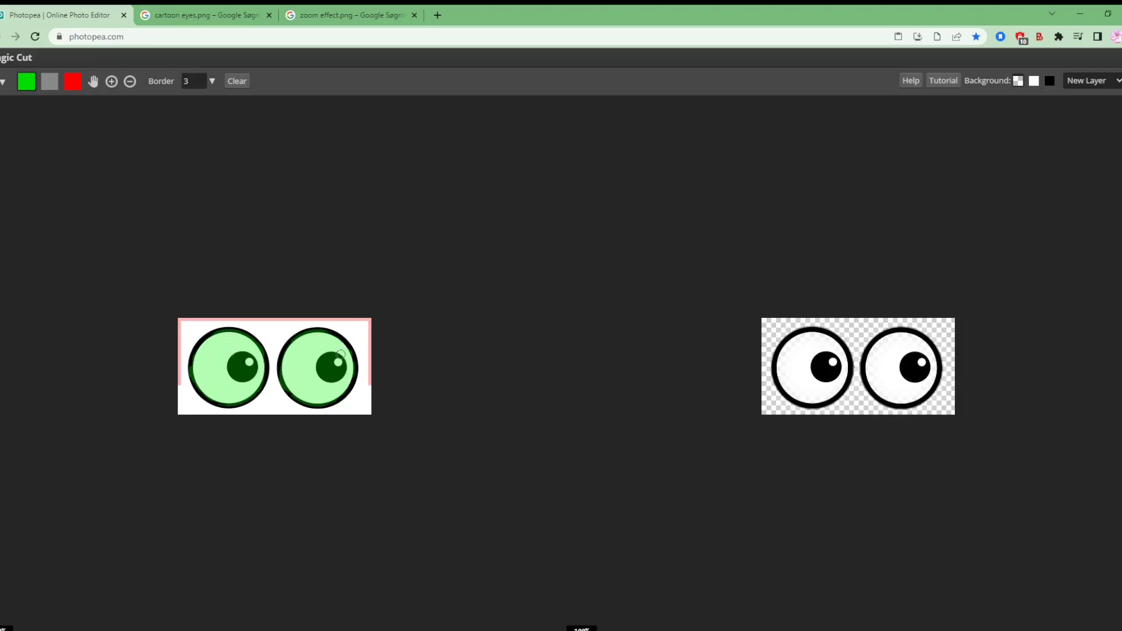
left_click(1120, 81)
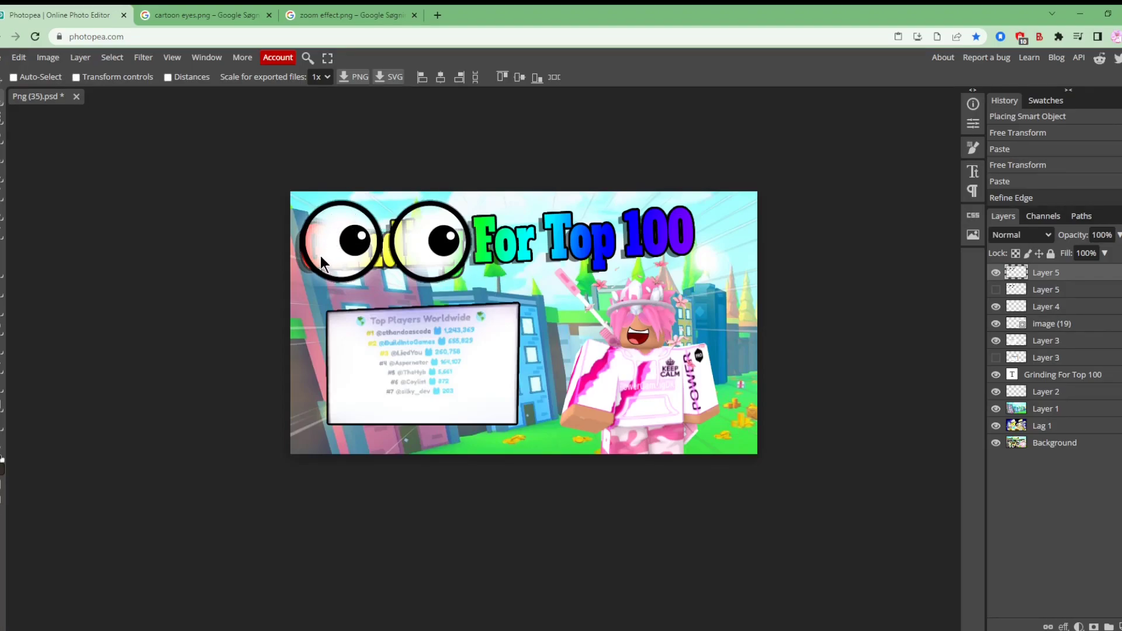
Step: Free-transform the cut-out eyes: shrink them, turn them 180°, and place them on the character's face above the mouth
left_click(18, 57)
left_click(70, 335)
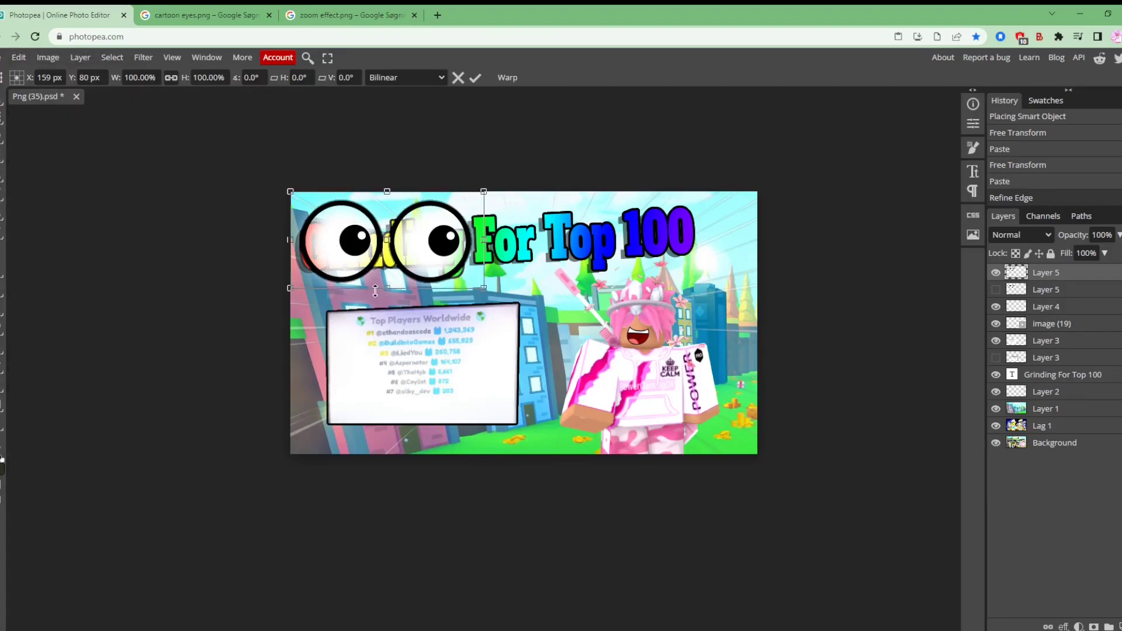
left_click_drag(462, 222, 718, 311)
left_click_drag(743, 276, 659, 322)
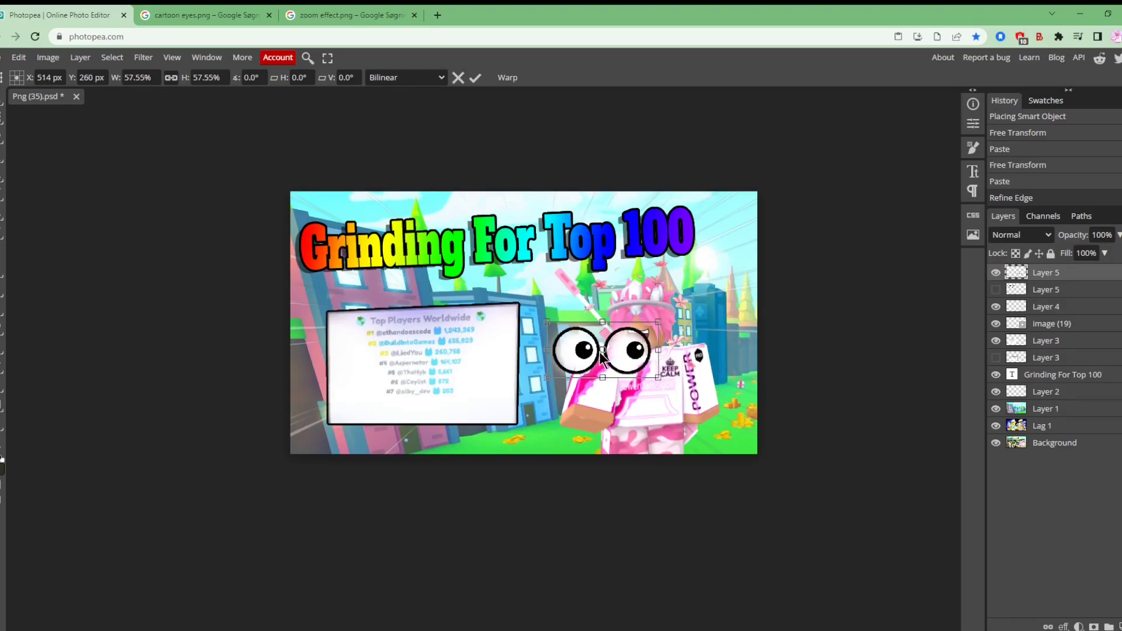
left_click_drag(661, 350, 508, 416)
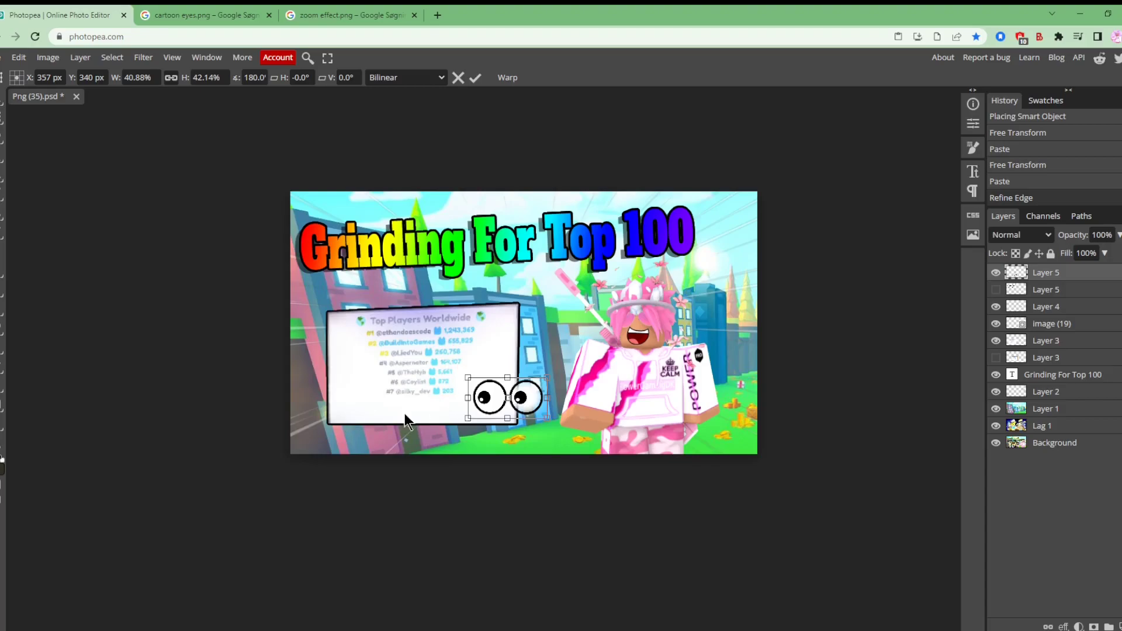
left_click_drag(508, 377, 638, 305)
key("Return")
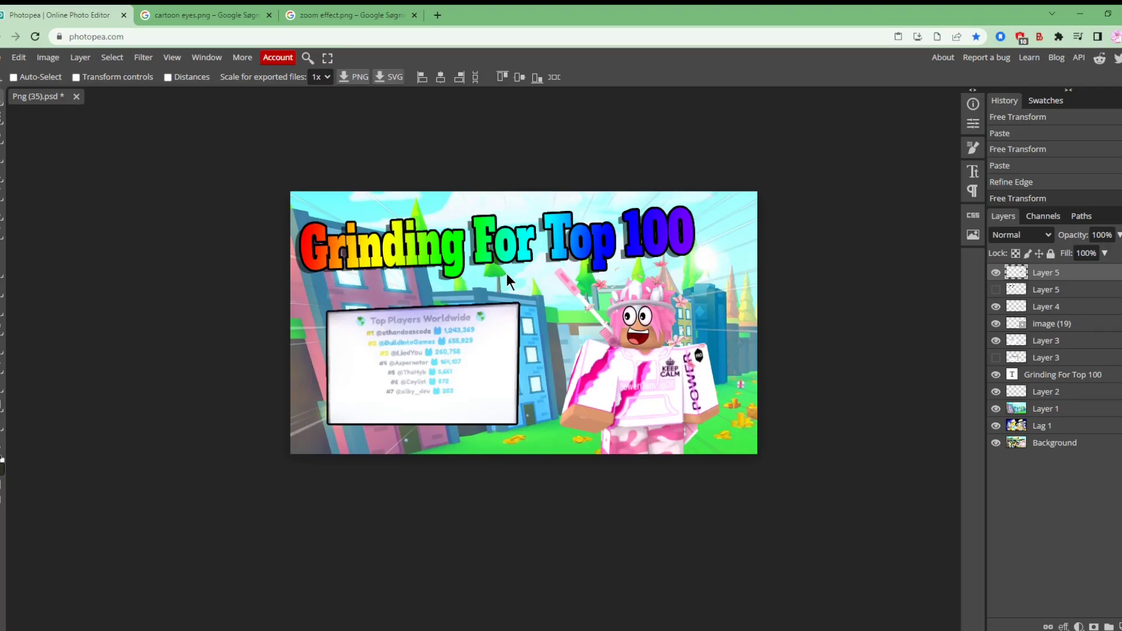
Step: Search Google Images for "arrow.png" and open the curved red arrow from Wikimedia Commons
left_click(210, 12)
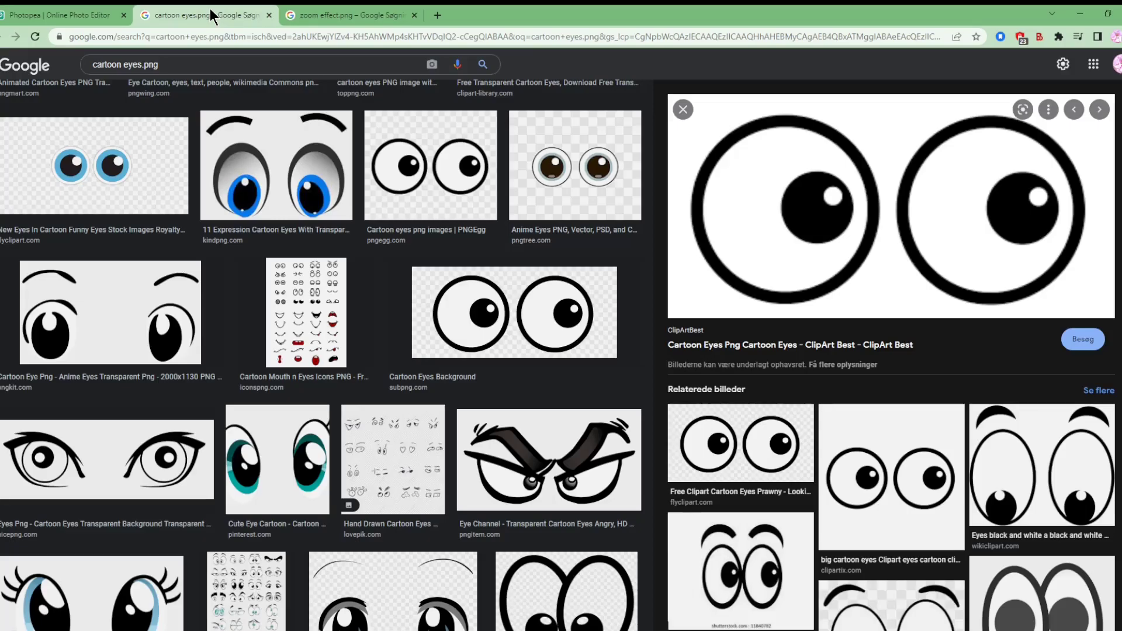
left_click(200, 58)
type("arrow.png")
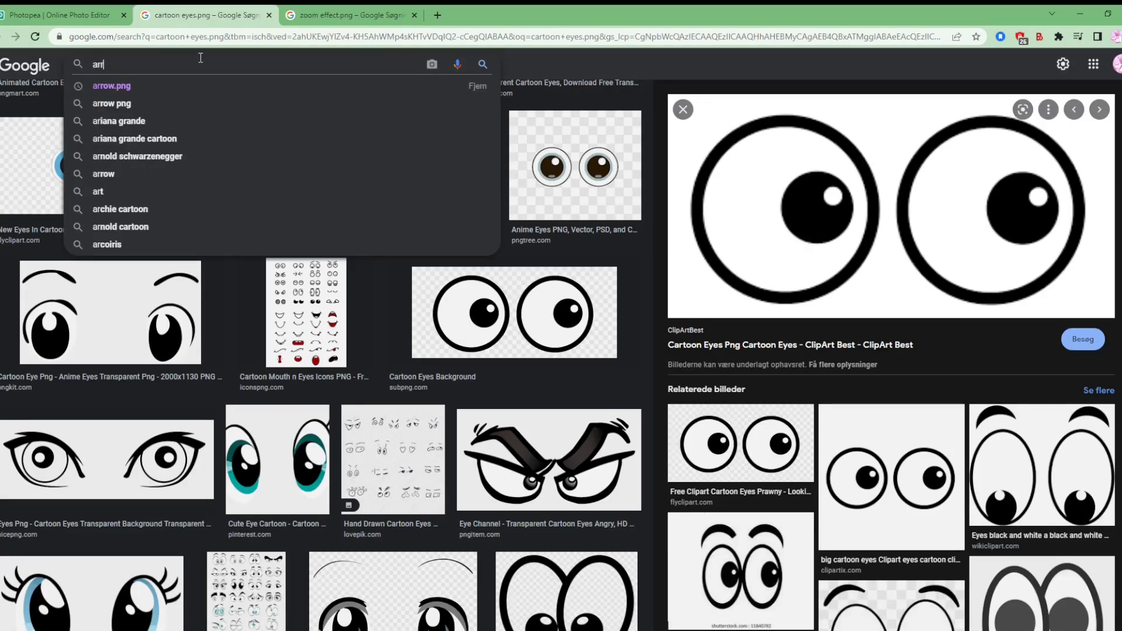
key("Return")
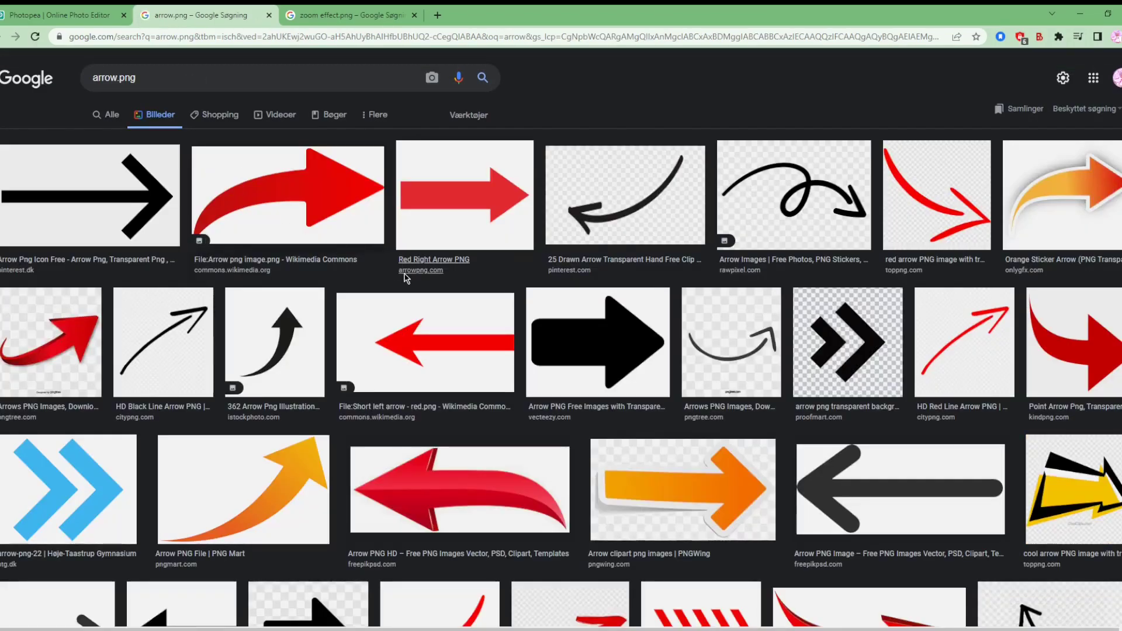
left_click(285, 202)
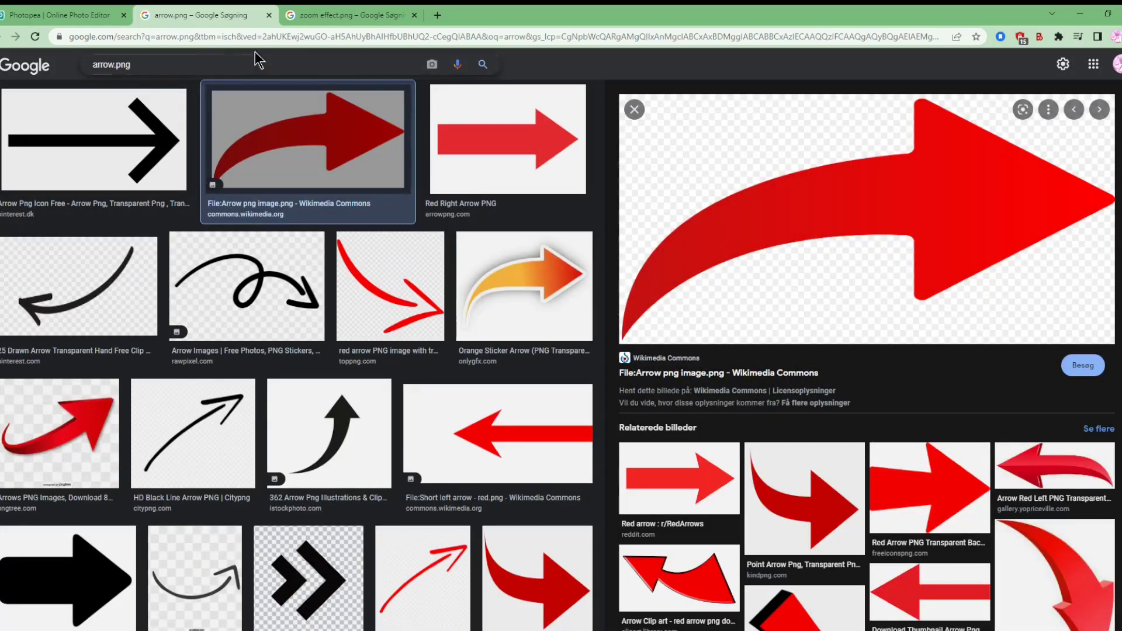
Step: Paste the red arrow into the Photopea thumbnail, scale it to 7.35% and rotate it about 141.7° so it points at the leaderboard
left_click(59, 13)
key("ctrl+v")
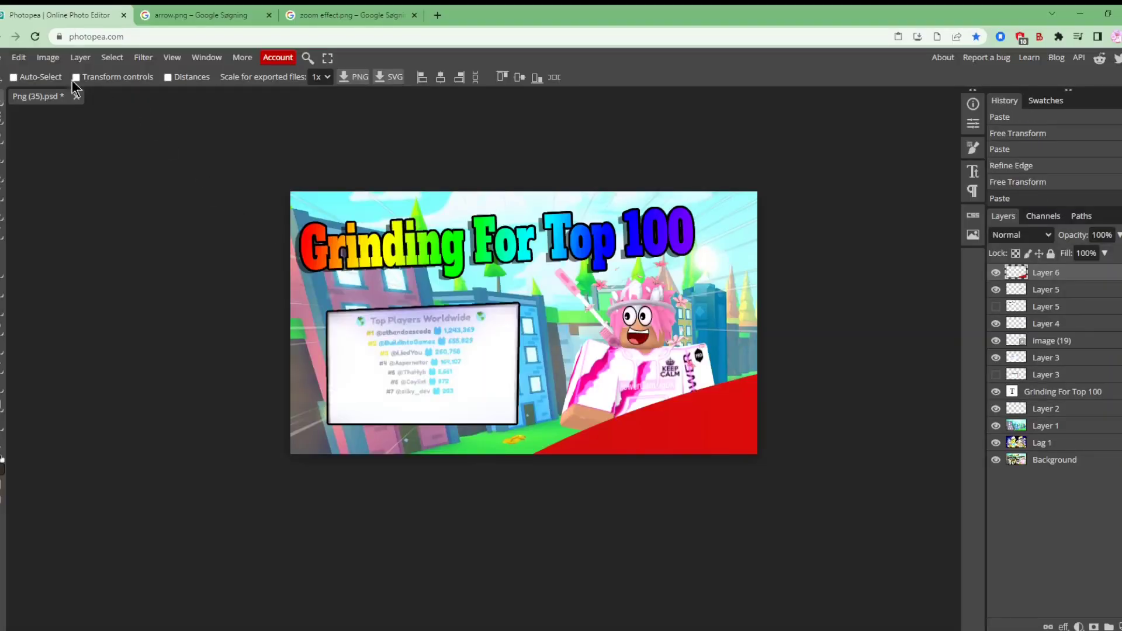
left_click(19, 57)
left_click(84, 336)
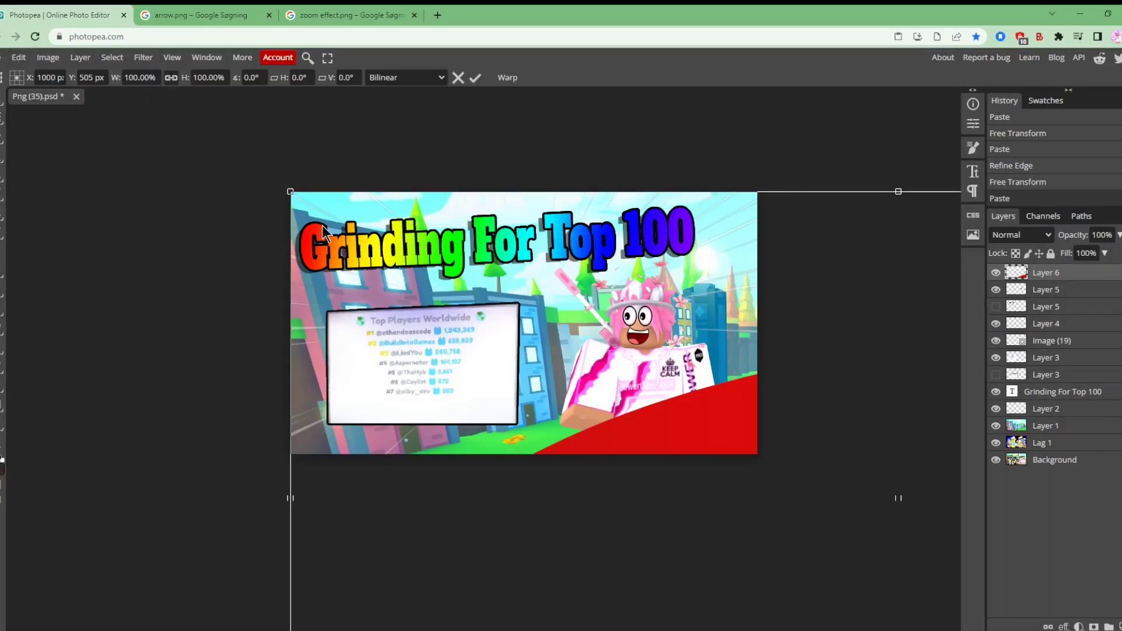
left_click_drag(289, 188, 547, 240)
left_click_drag(636, 293, 586, 304)
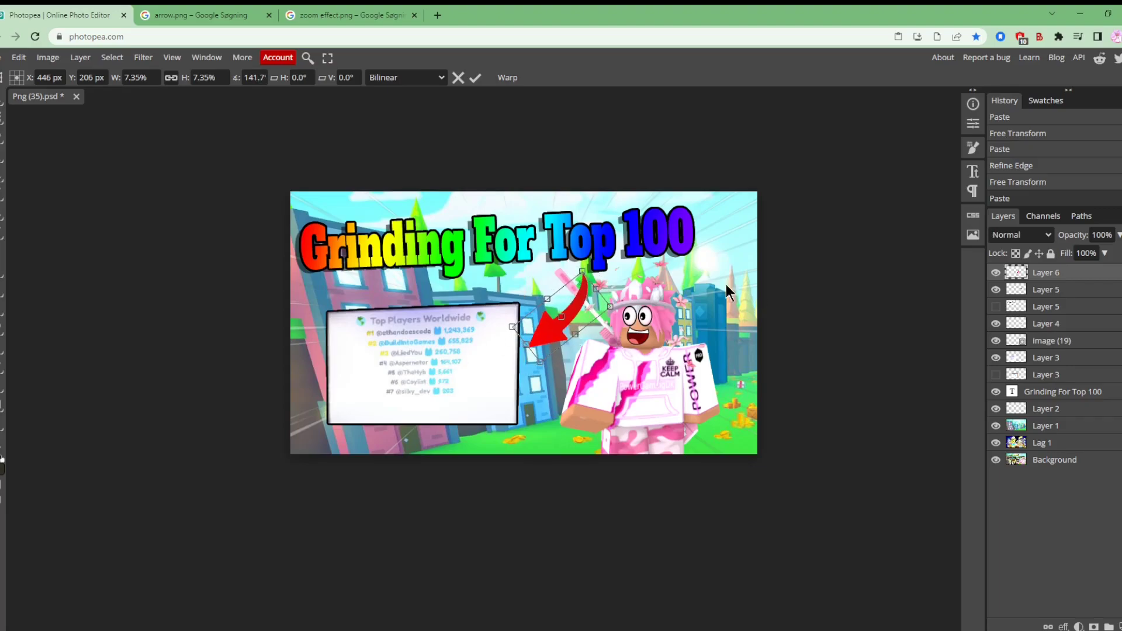
Step: Add a Stroke layer effect to the red arrow
double_click(1118, 273)
left_click(680, 234)
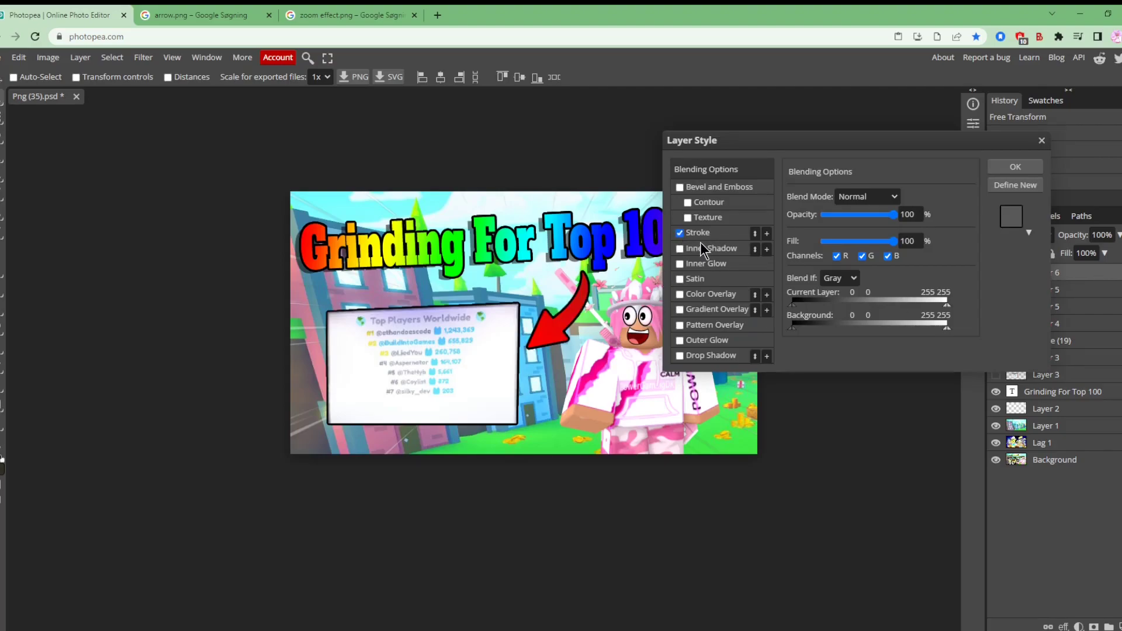
left_click(1005, 168)
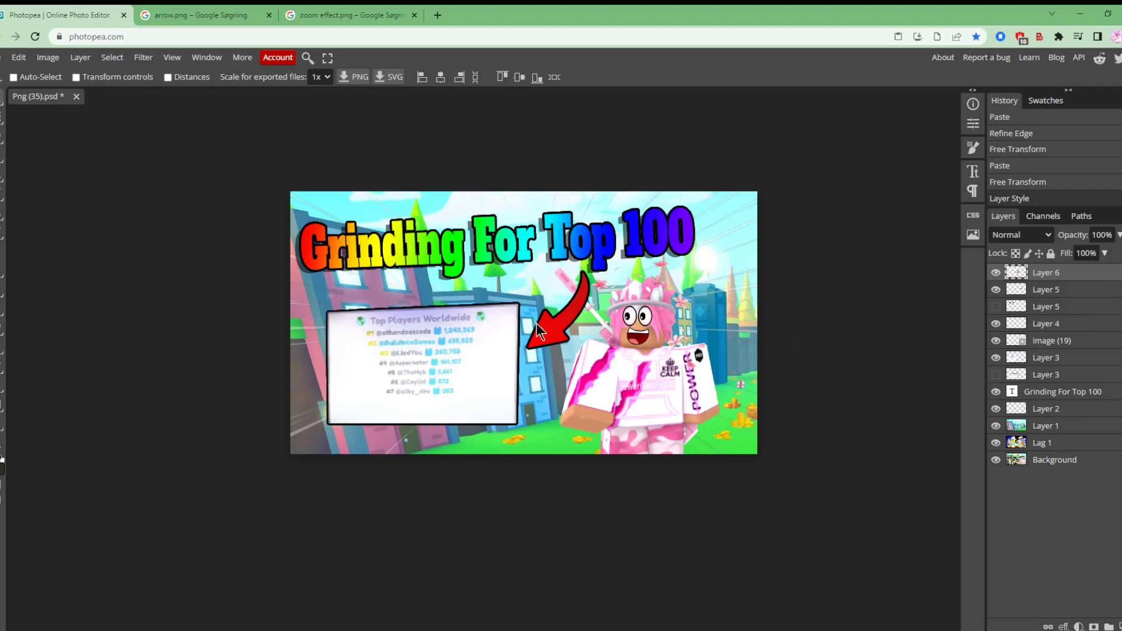
Step: Add a Stroke layer effect to the character image, and move the arrow's layer directly beneath the character's layer
double_click(1097, 300)
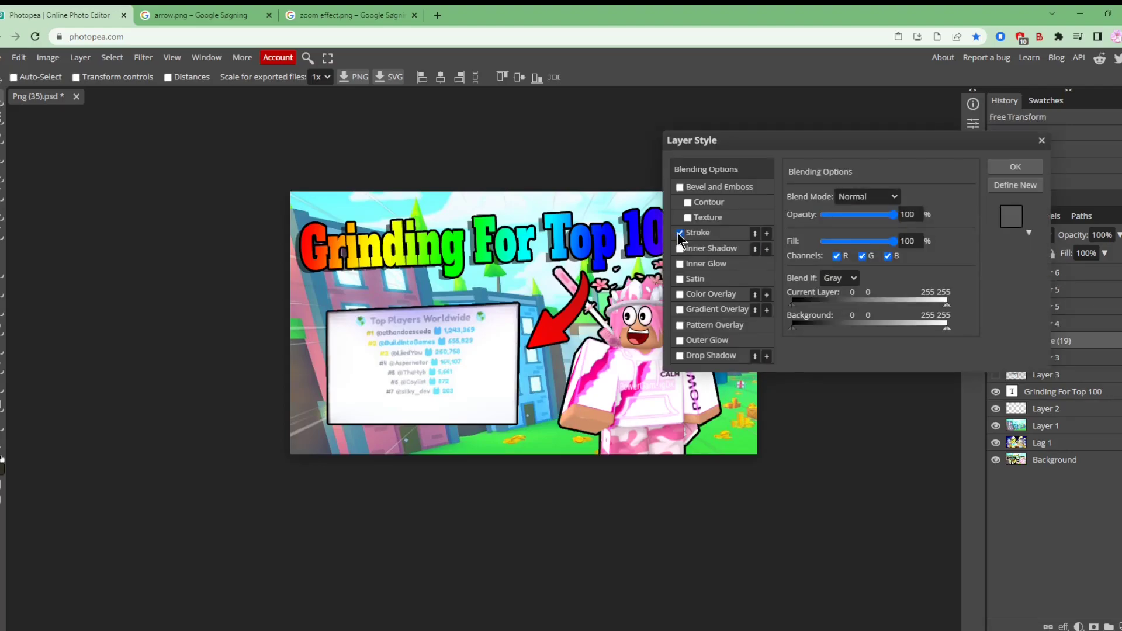
left_click_drag(804, 146, 958, 130)
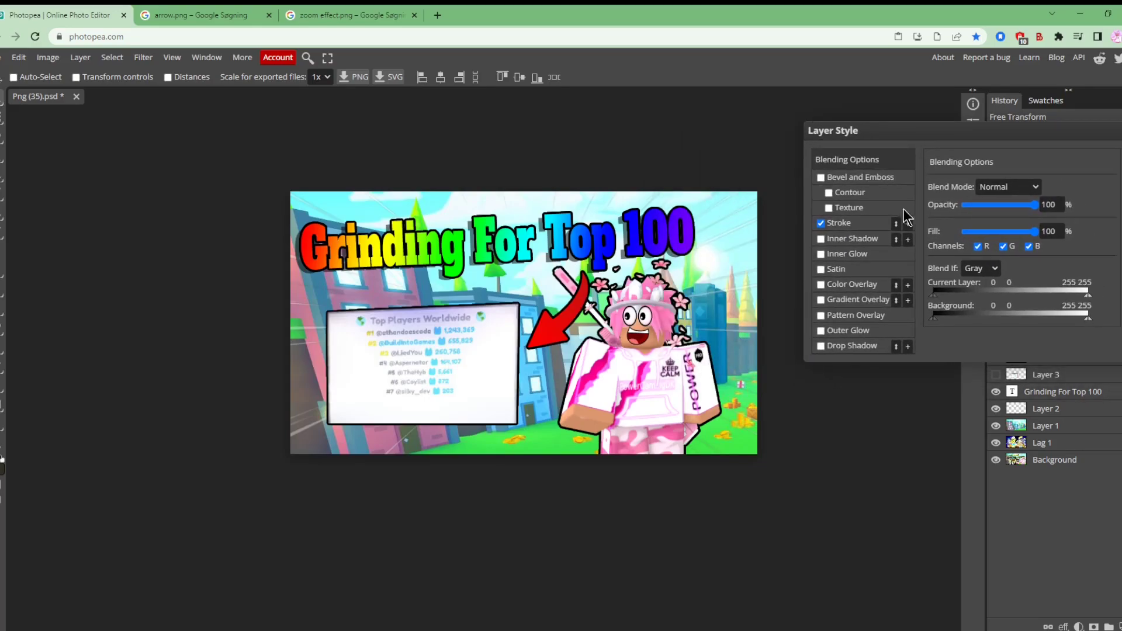
left_click(1111, 168)
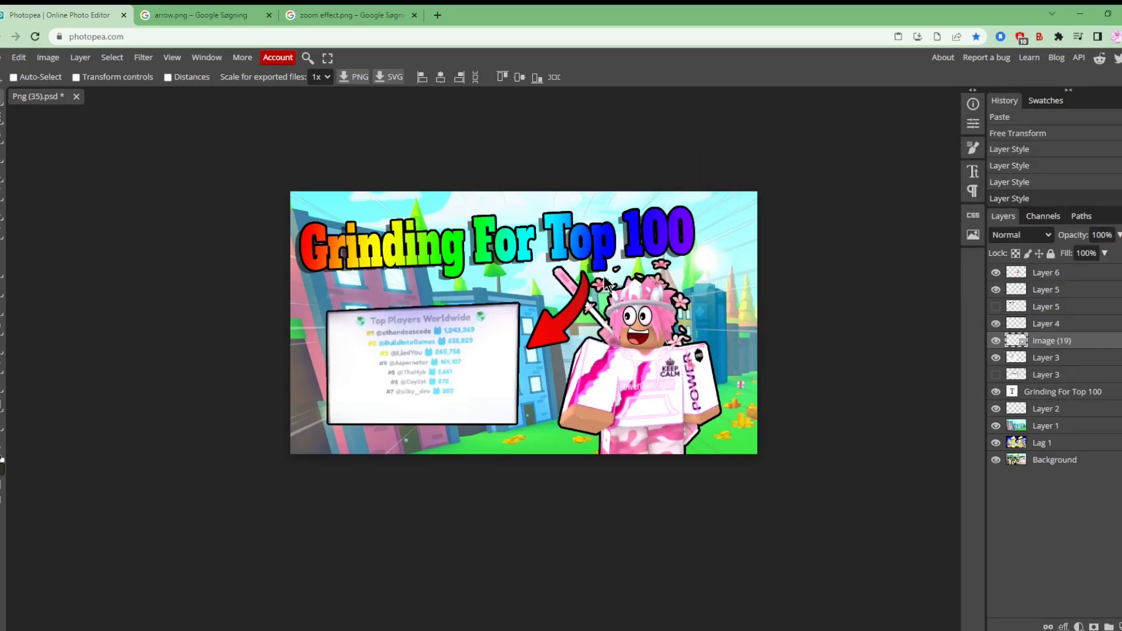
mouse_move(1088, 343)
left_mouse_down()
mouse_move(1089, 272)
mouse_move(1088, 333)
left_mouse_up()
left_click_drag(1081, 279, 1089, 344)
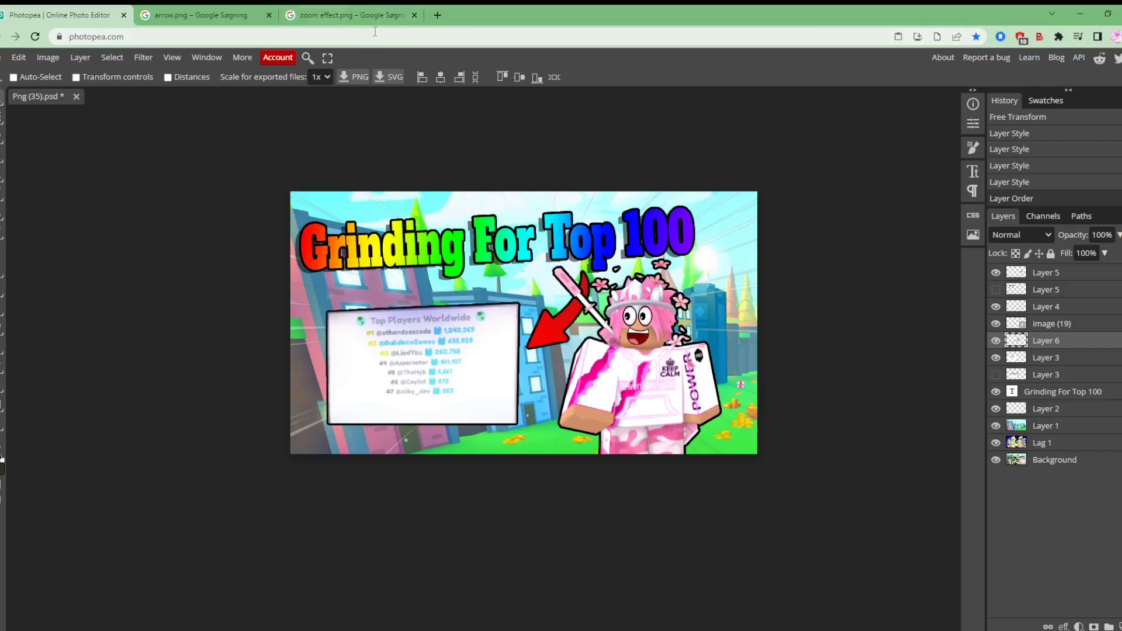
Step: Open Roblox in a new browser tab, launch the Photoshoot game from the Continue list and decline its custom faces offer
left_click(436, 16)
type("r")
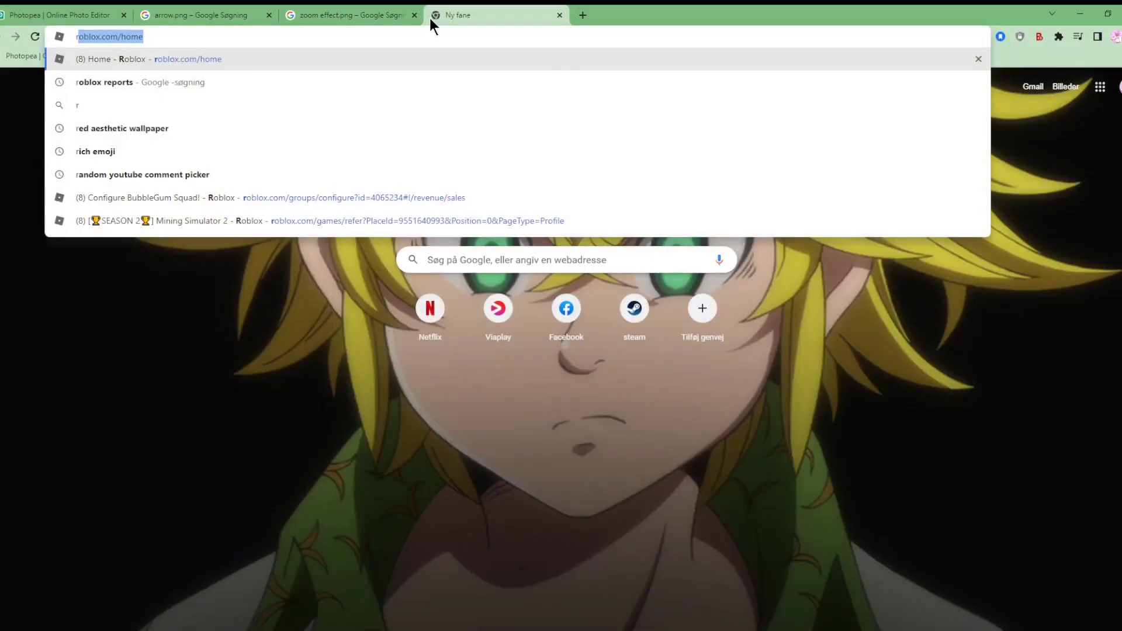
key("Return")
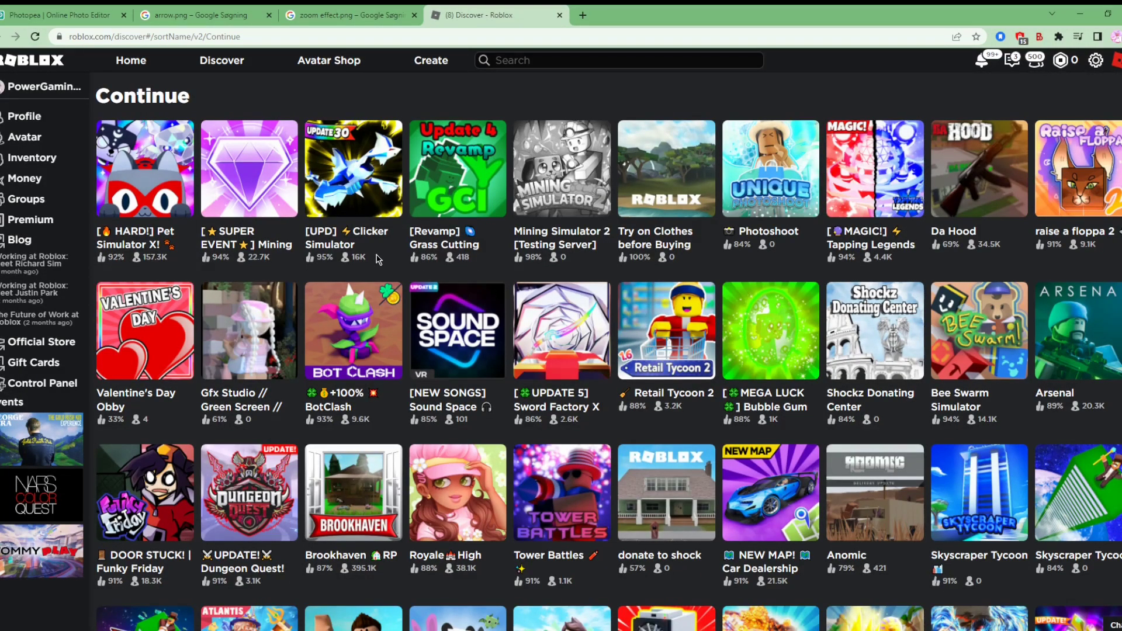
left_click(766, 195)
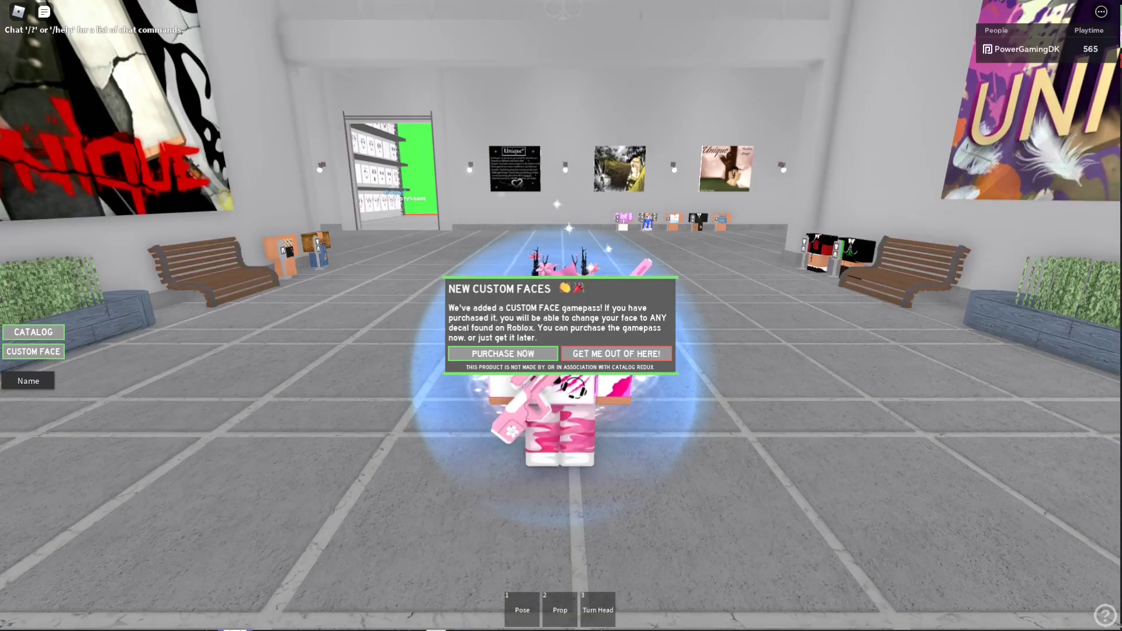
left_click(613, 354)
Step: Walk the avatar through the studio hall to the white backdrop and view it from the front
key("w")
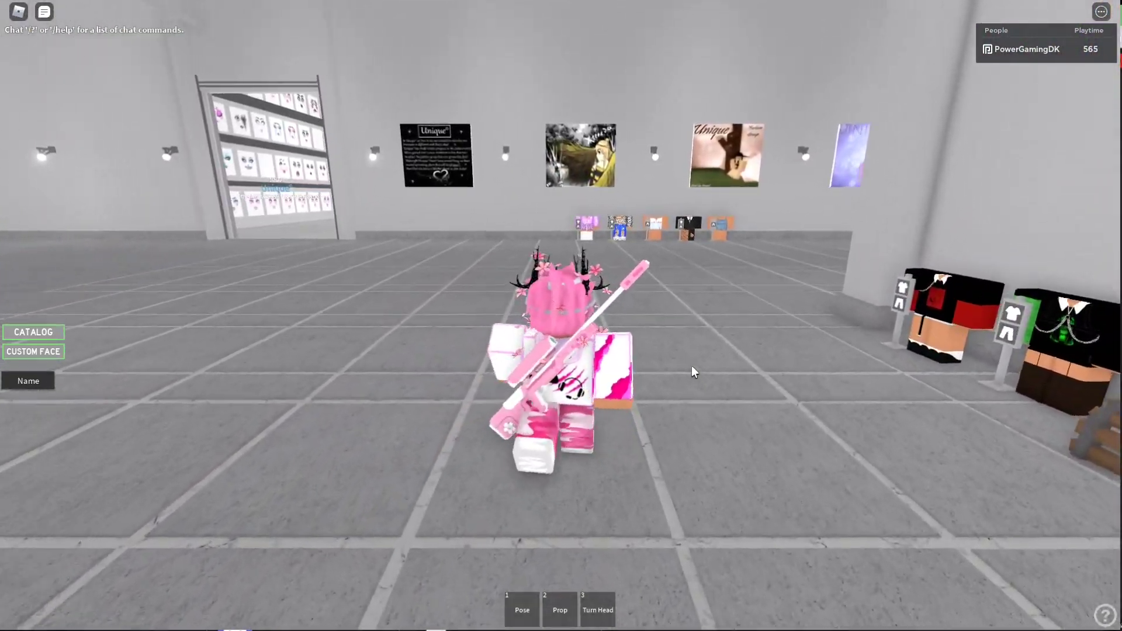
right_click(632, 347)
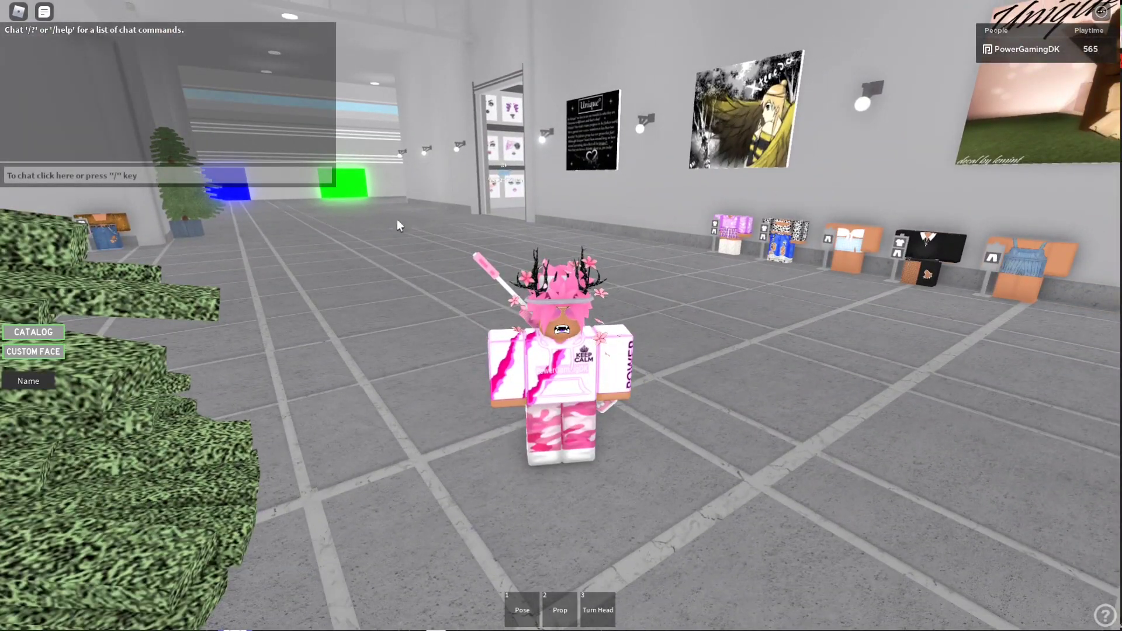
right_click(455, 266)
key("w")
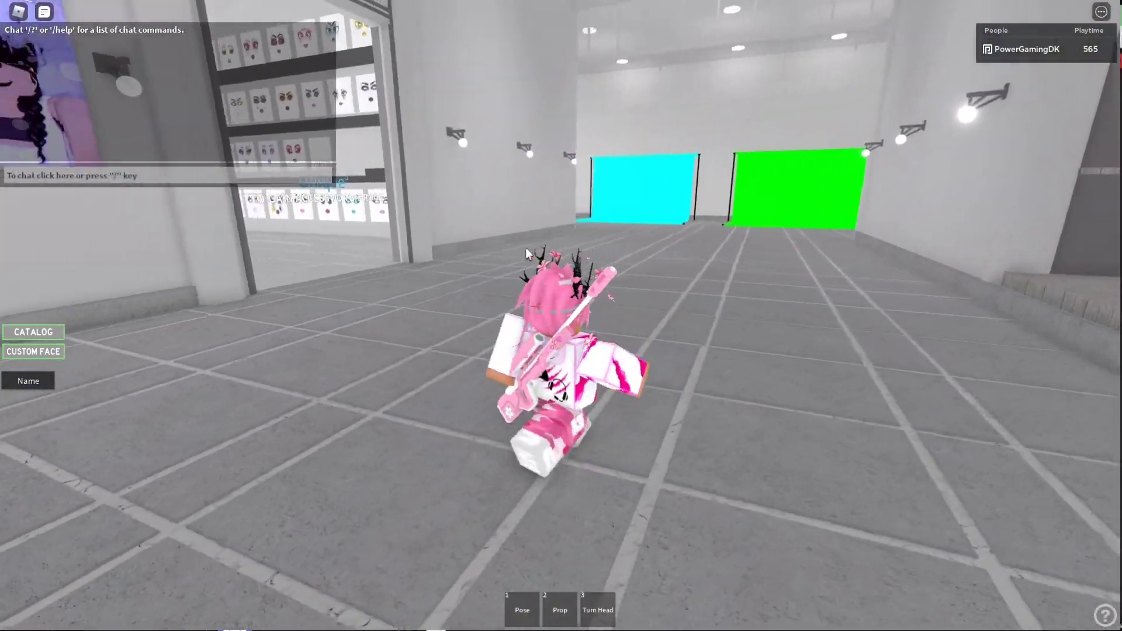
right_click(525, 247)
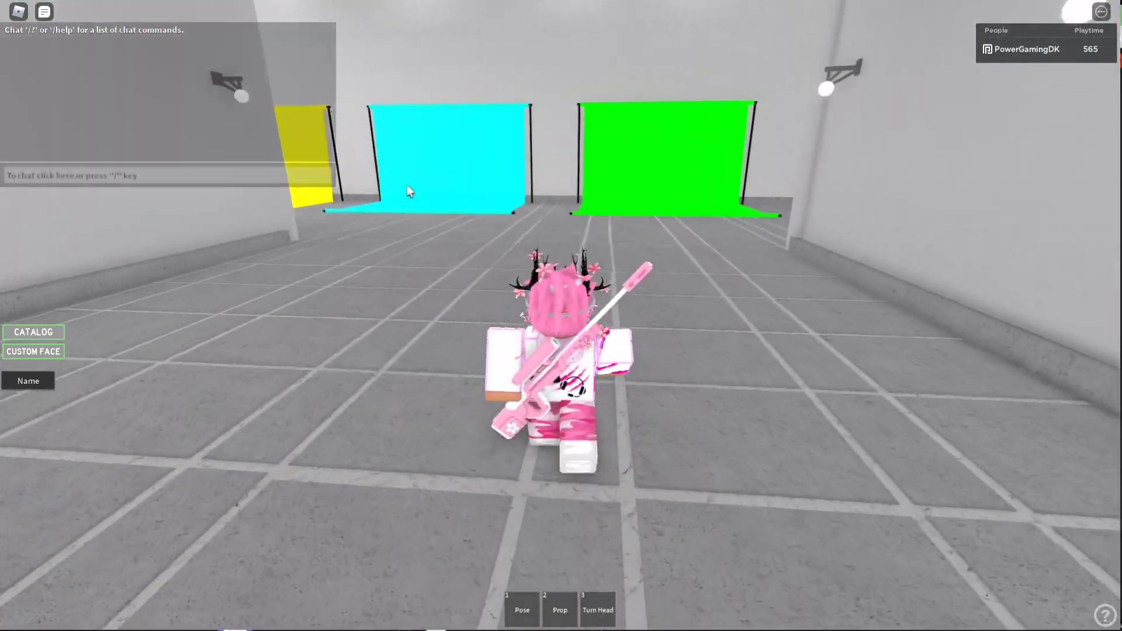
right_click(520, 212)
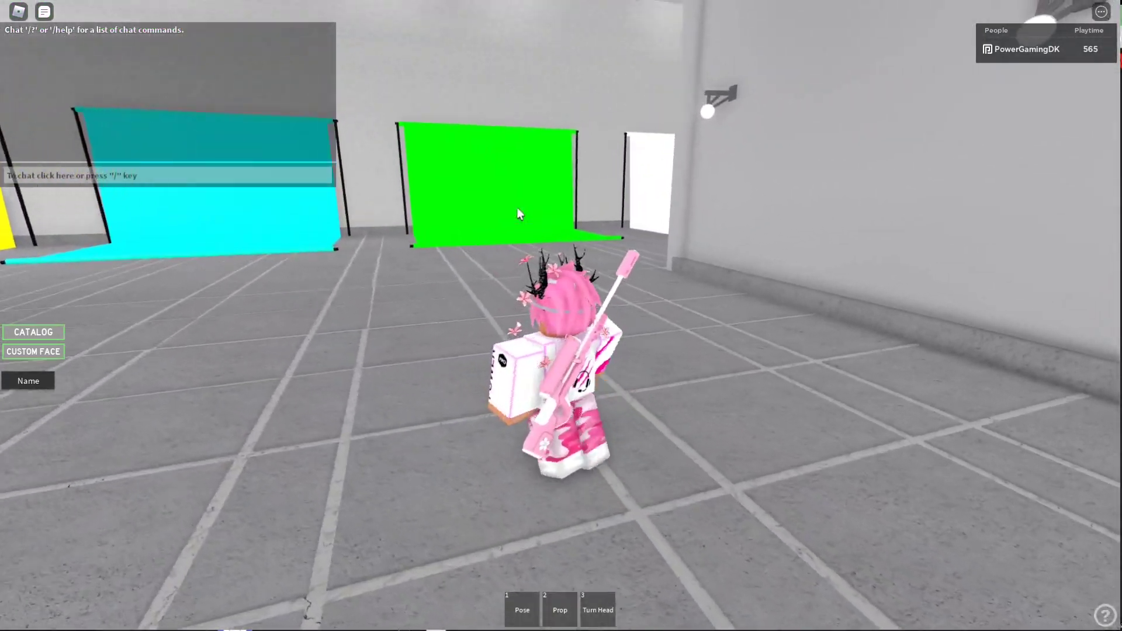
right_click(578, 209)
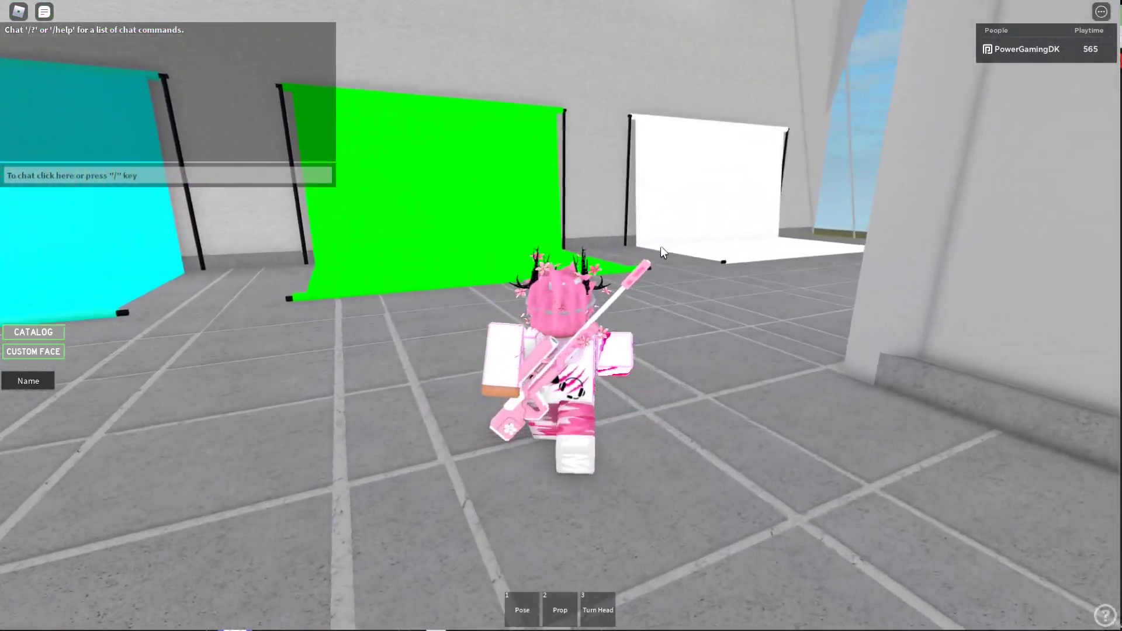
right_click(661, 247)
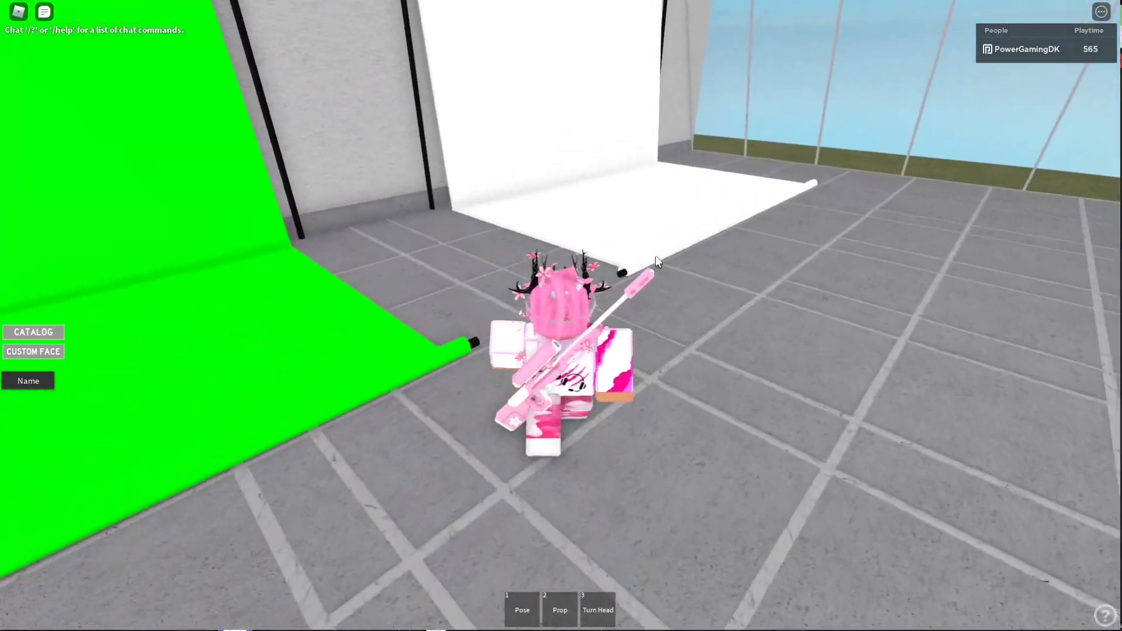
right_click(591, 287)
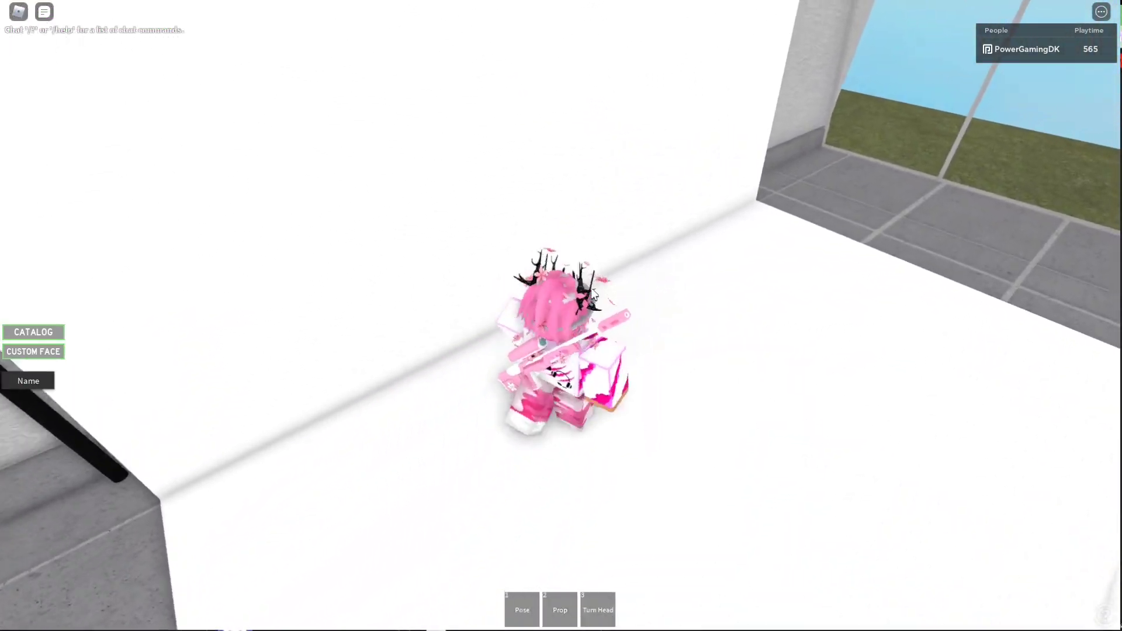
right_click(591, 289)
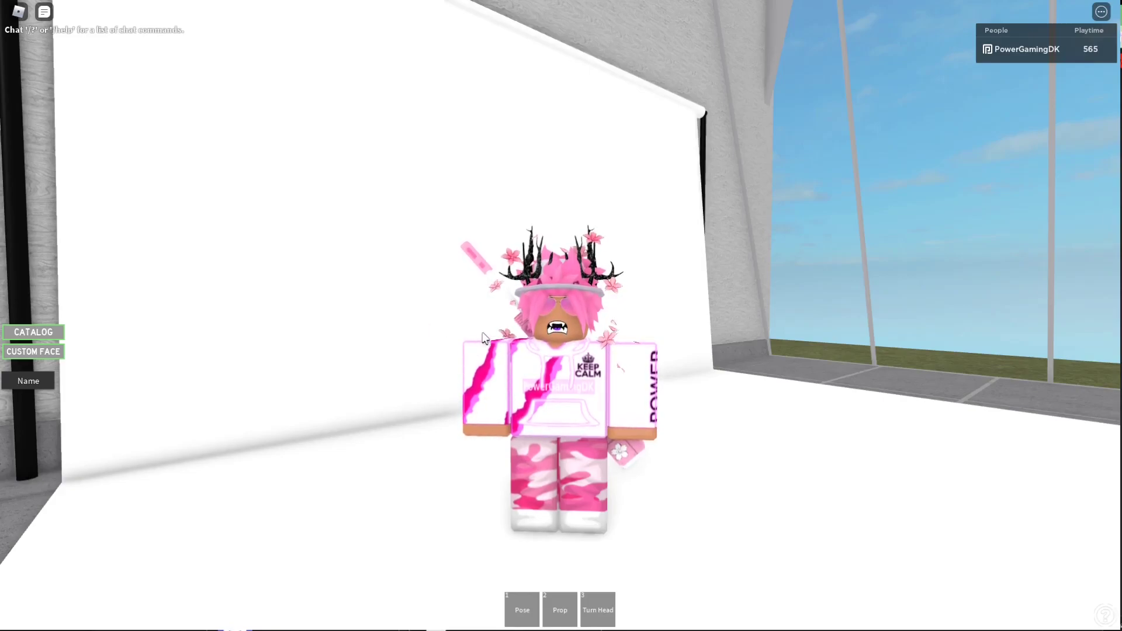
Step: Move the avatar from the white backdrop onto the green screen and position it there
key("w")
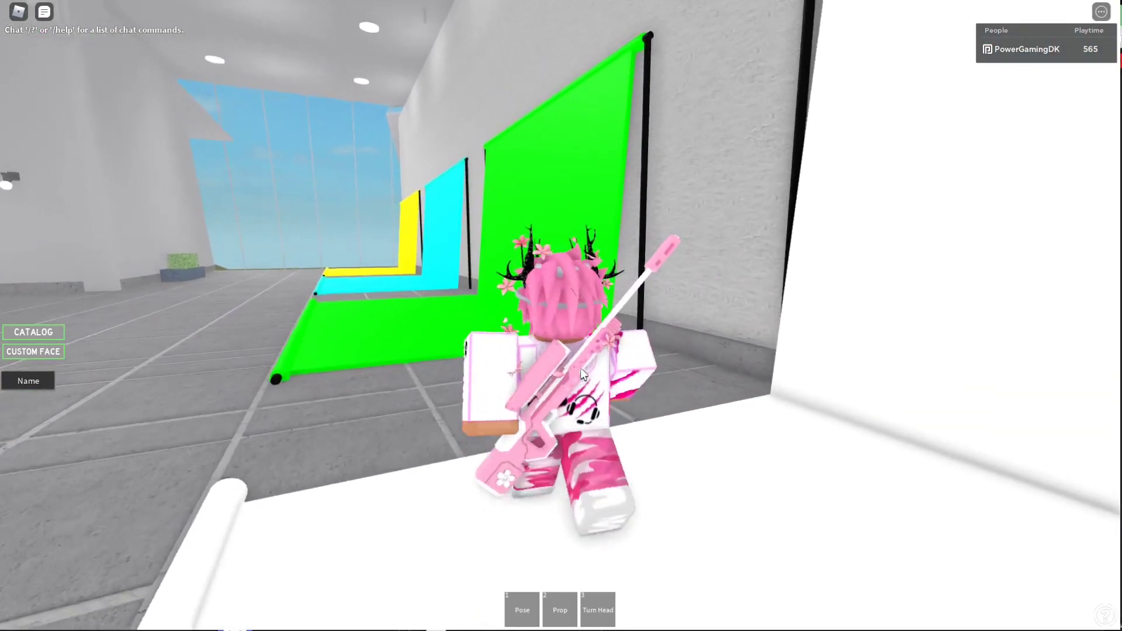
key("s")
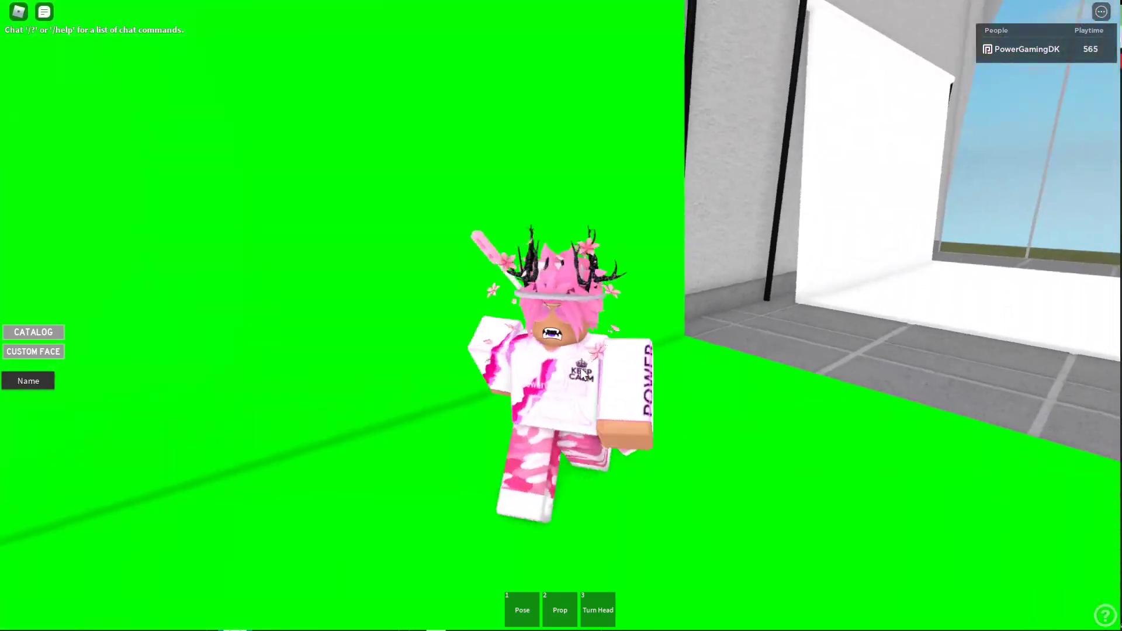
key("s")
left_click_drag(584, 375, 583, 359)
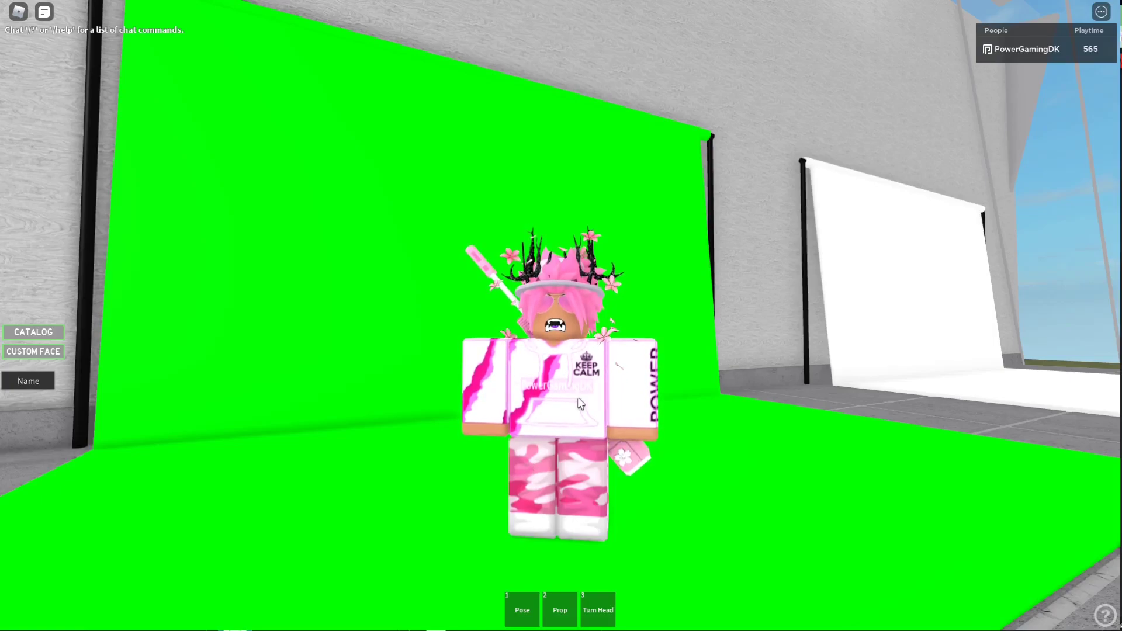
key("w")
key("s")
left_click_drag(589, 400, 569, 356)
Step: Activate the Pose tool, dismiss its body part hint and raise the avatar's right arm so the hand reaches its face
key("1")
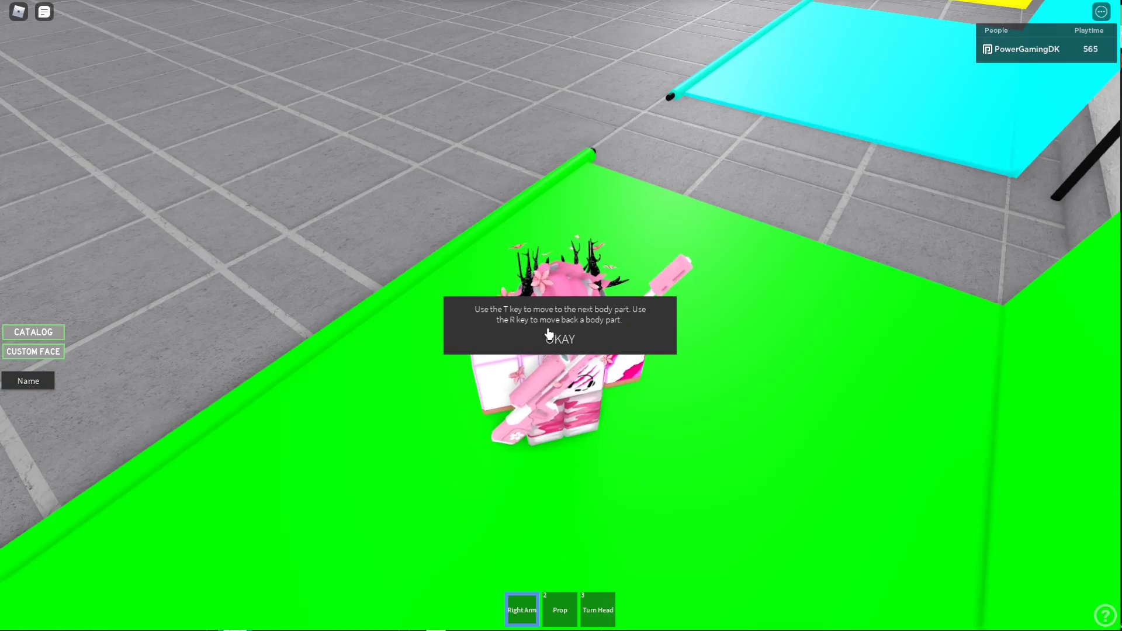
left_click(576, 344)
key("t")
key("t")
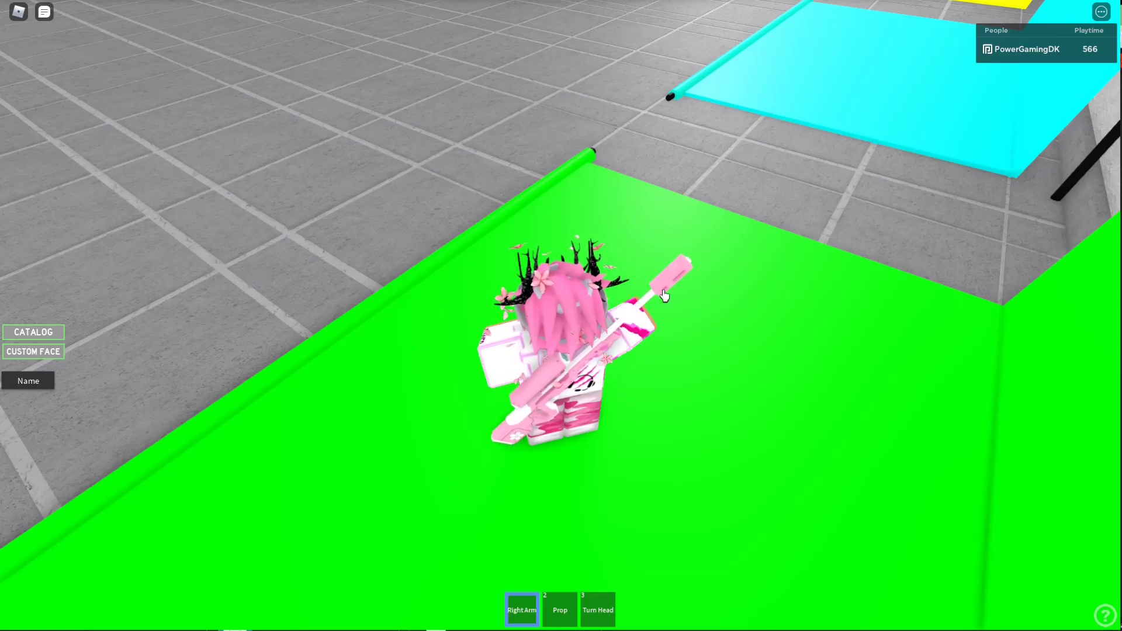
right_click(672, 351)
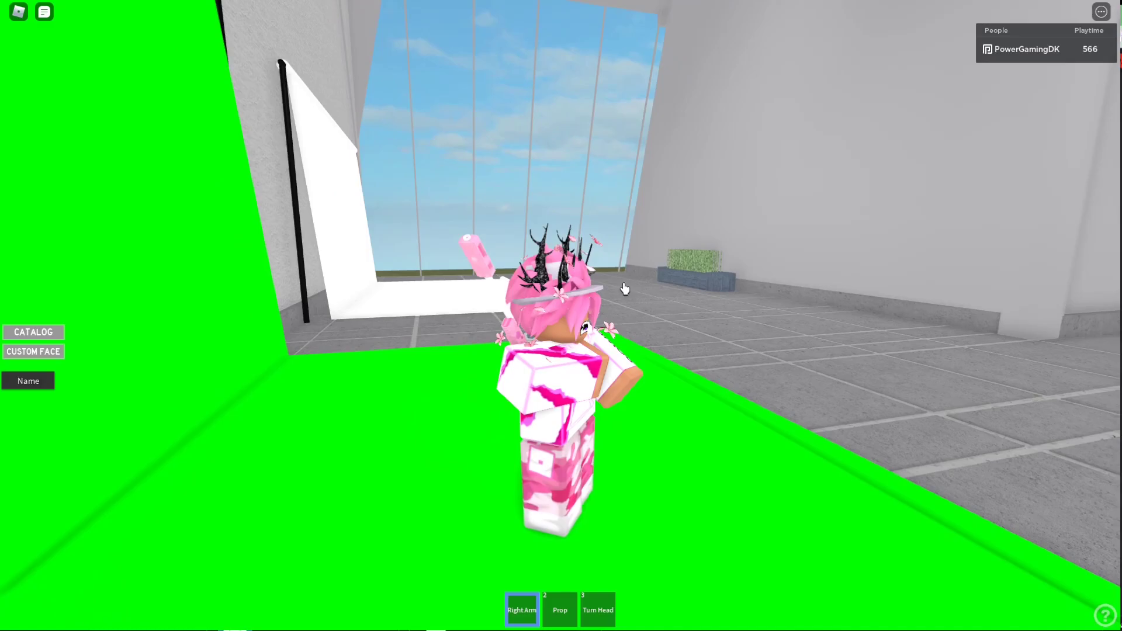
right_click(669, 228)
right_click(670, 229)
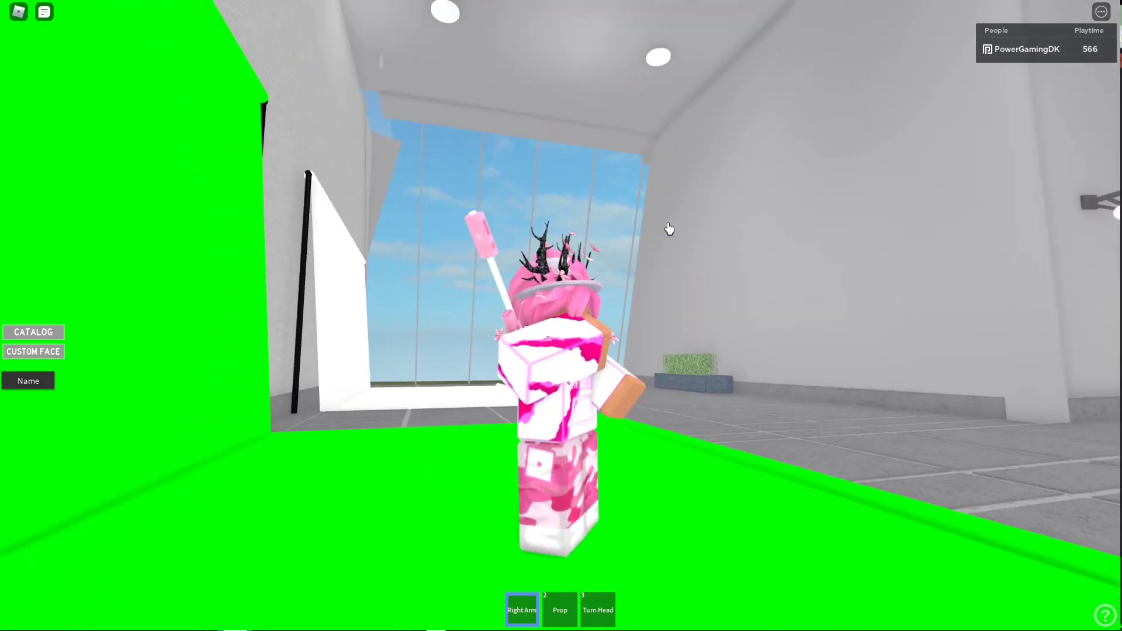
Step: Switch posing to the left arm, bend it across the avatar's torso, put the Pose tool away and check the pose from the front
key("t")
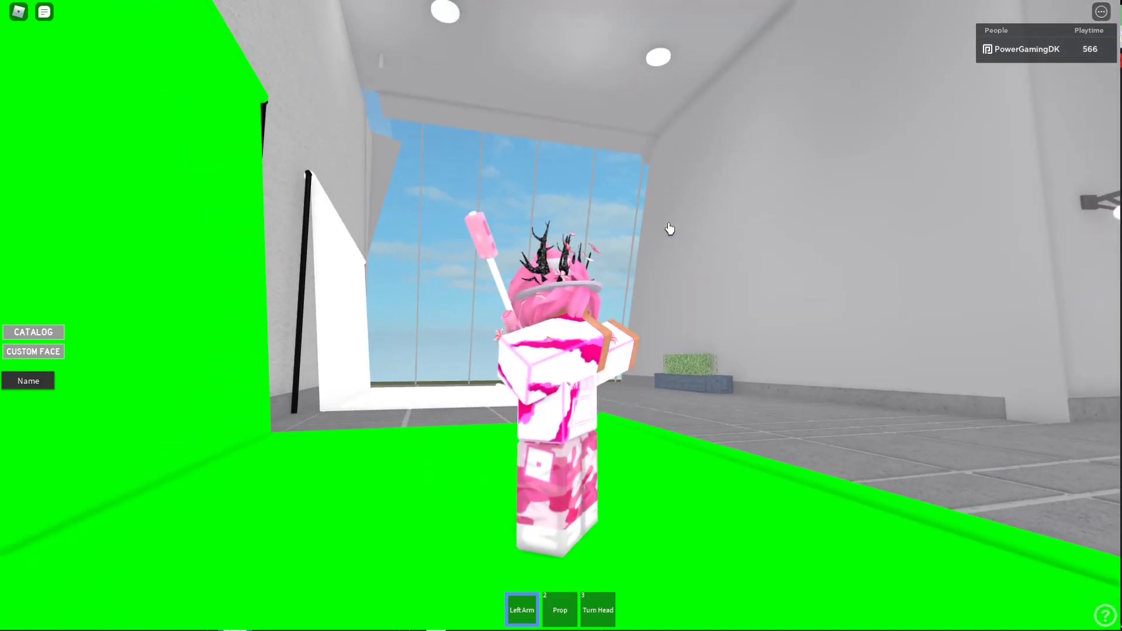
right_click(669, 228)
right_click(490, 415)
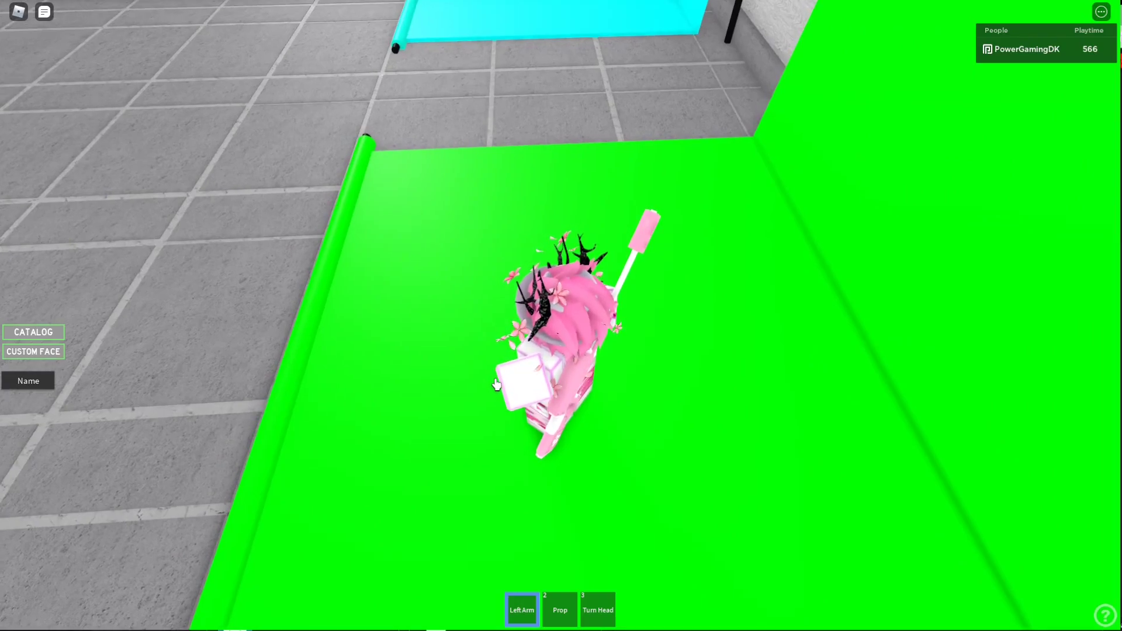
key("1")
right_click(495, 380)
right_click(497, 383)
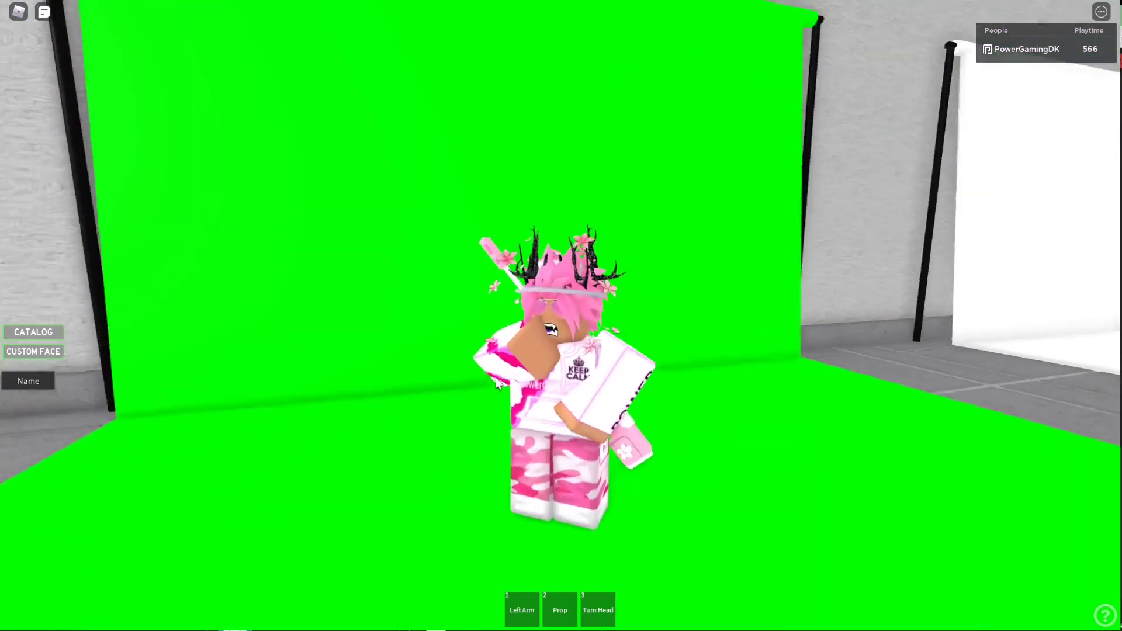
right_click(496, 383)
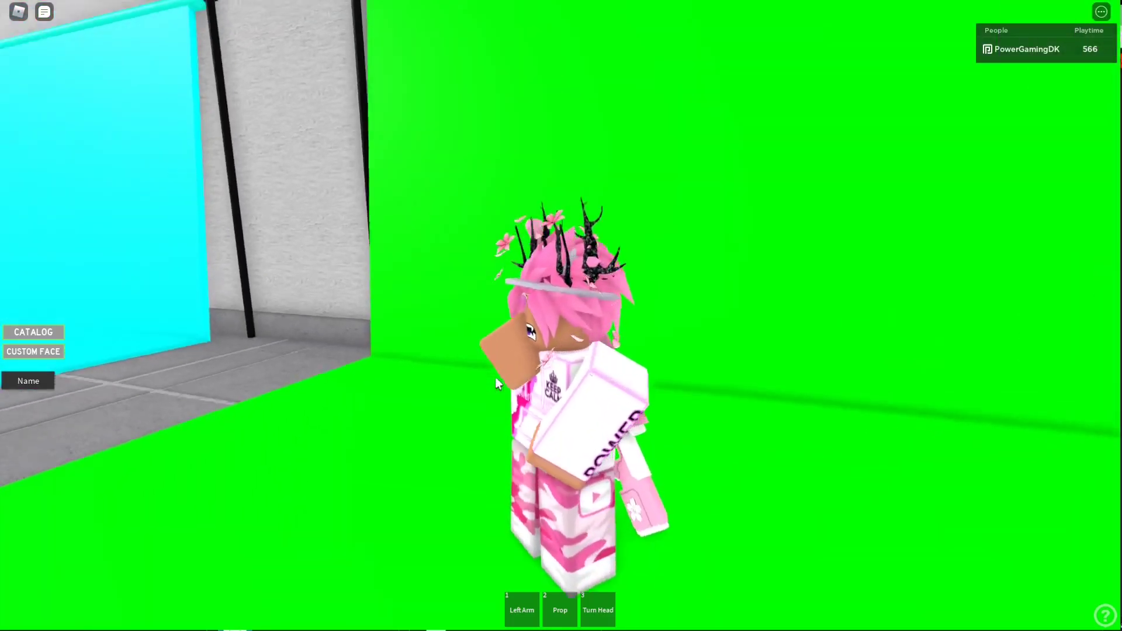
Step: Aim the avatar's head with the Turn Head tool and put the tool away
key("3")
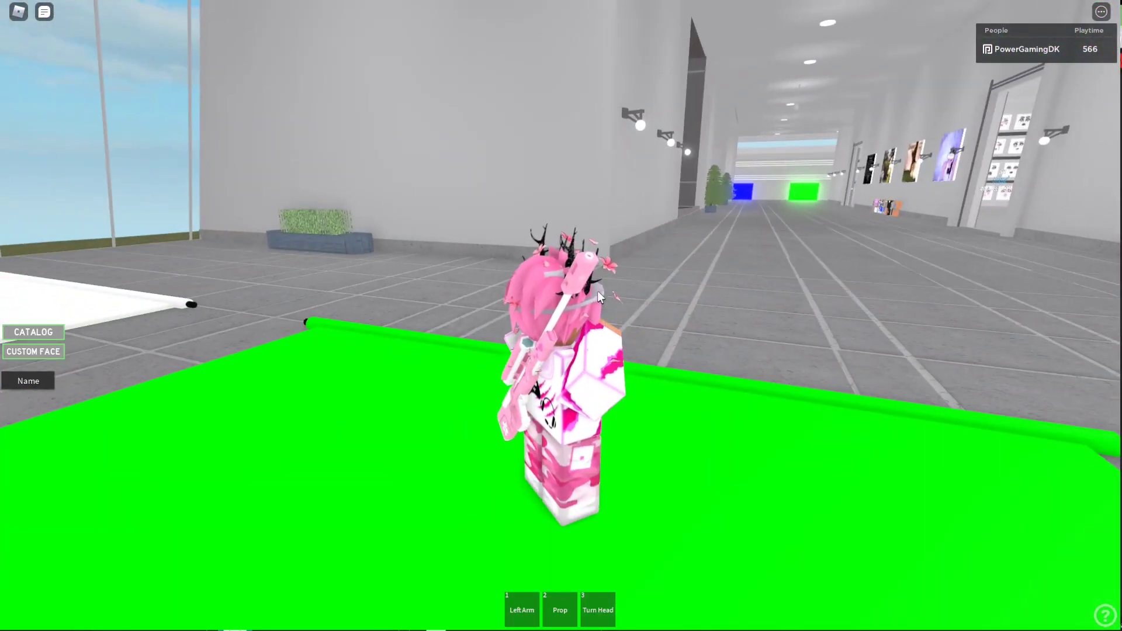
right_click(596, 290)
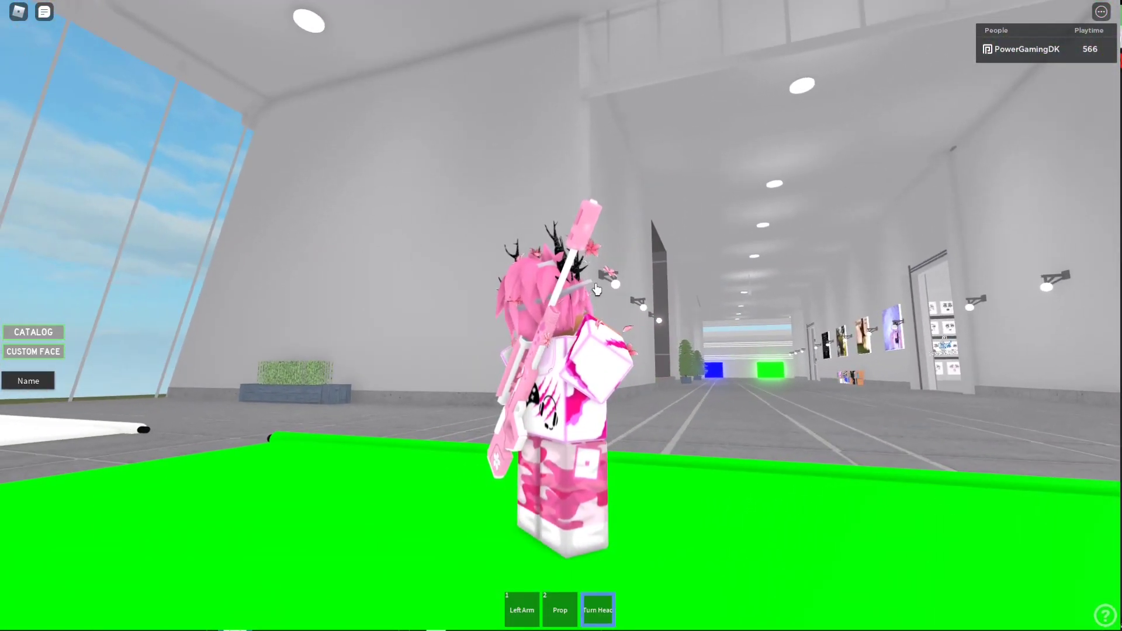
key("3")
right_click(636, 311)
right_click(636, 313)
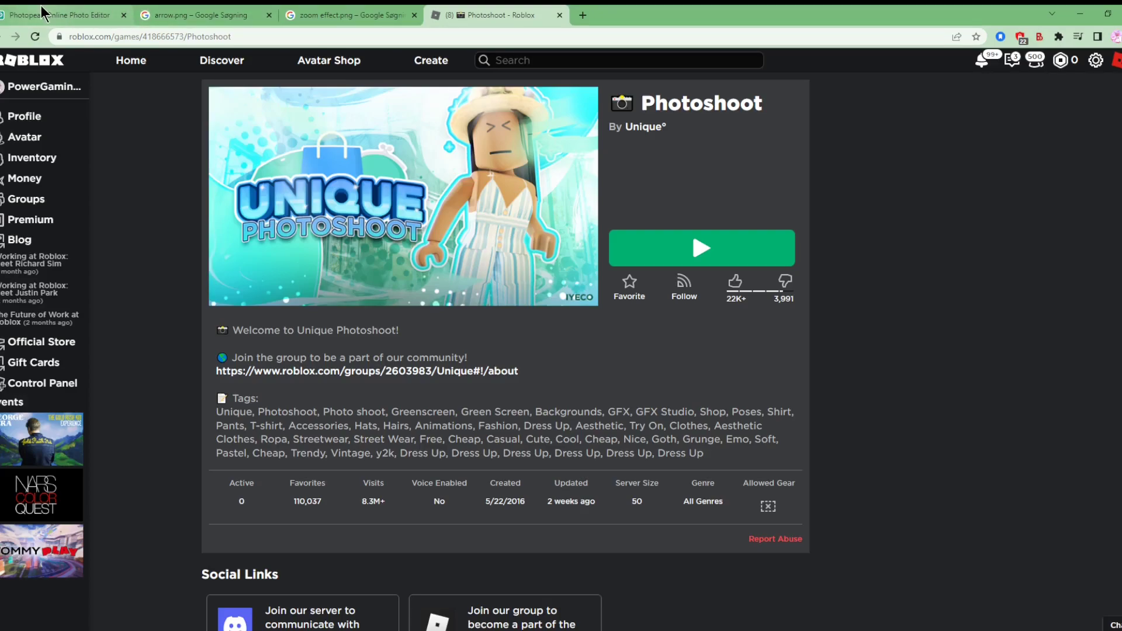
Step: Switch to Photopea, paste the green screen screenshot of the posed avatar into the thumbnail and open it in Magic Cut
left_click(42, 11)
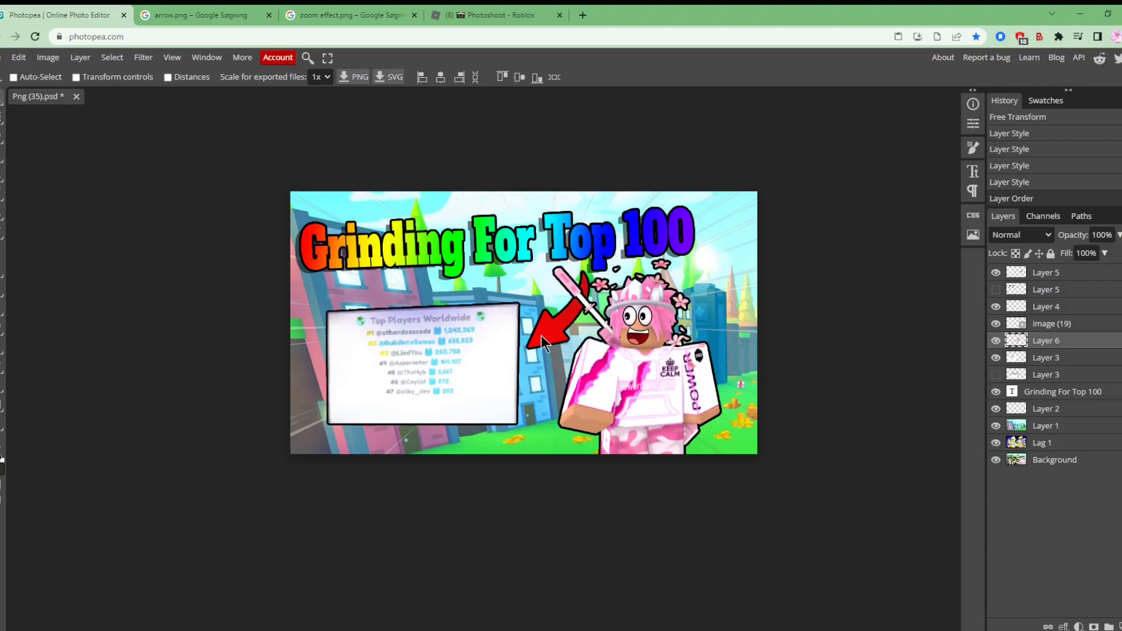
key("ctrl+v")
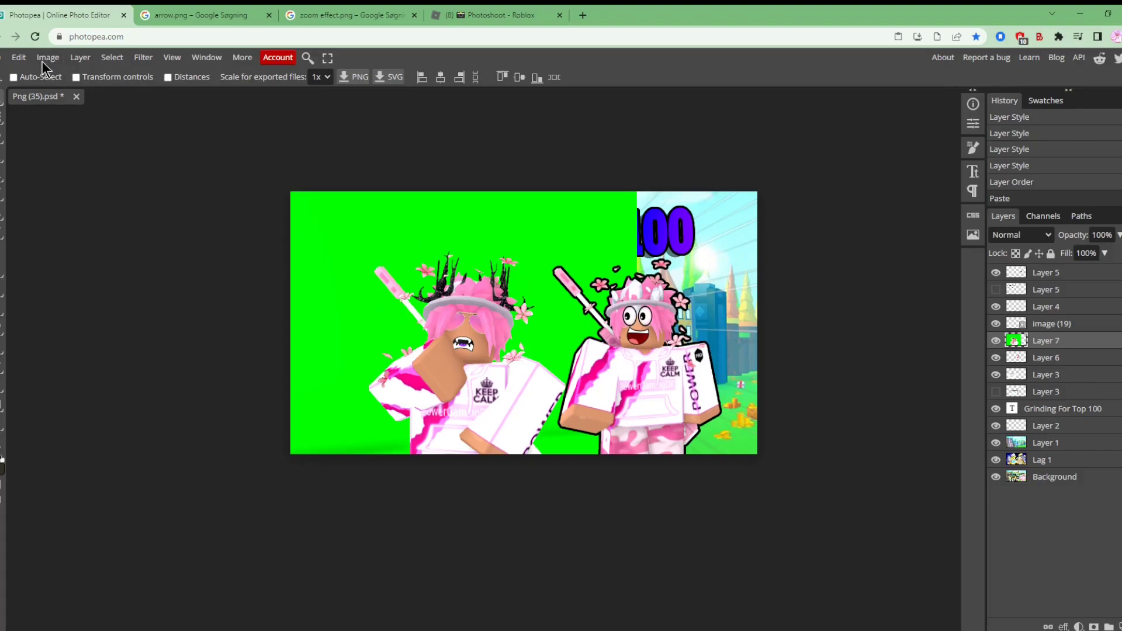
left_click(112, 57)
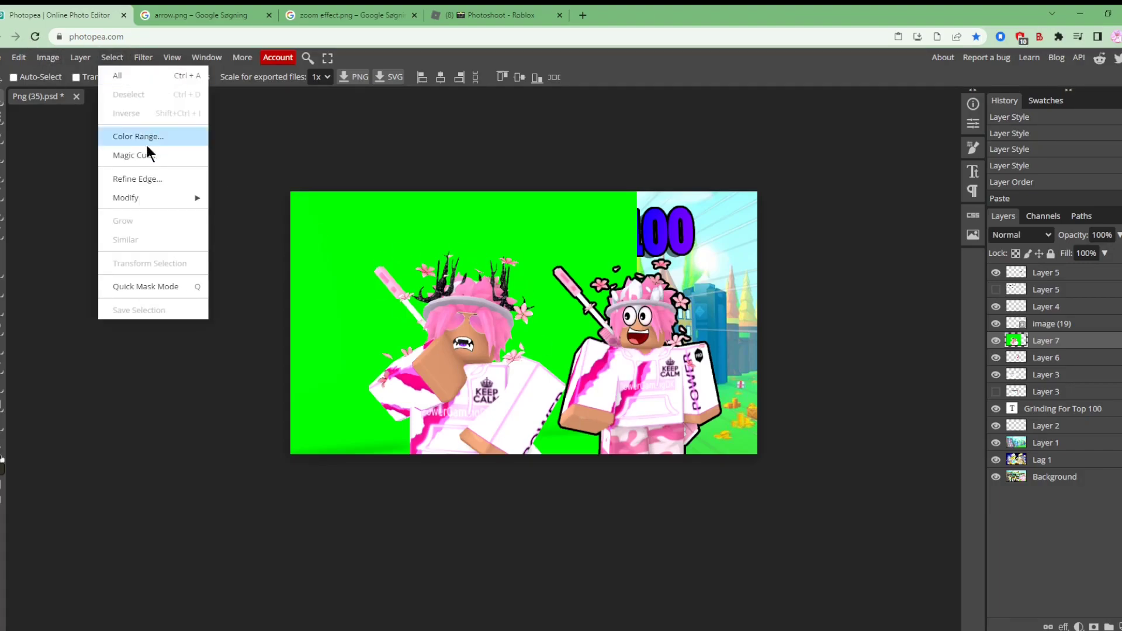
left_click(135, 156)
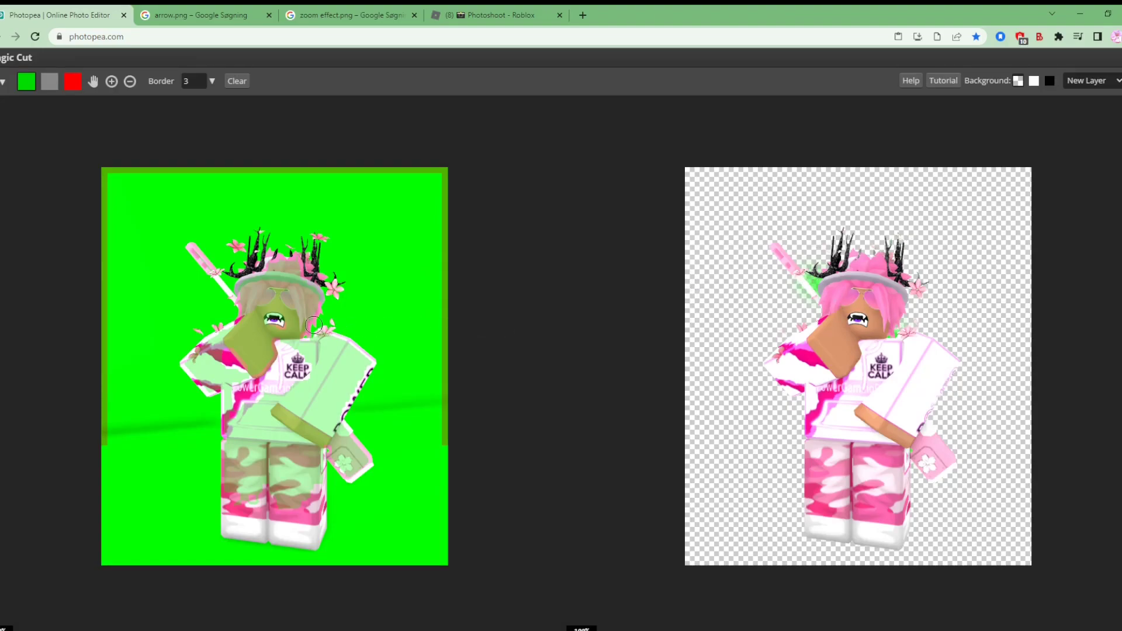
Step: Set the Magic Cut brush to 1 px and mark the leftover green between the hair and the shoulder flower as background
scroll(318, 325, "up", 4)
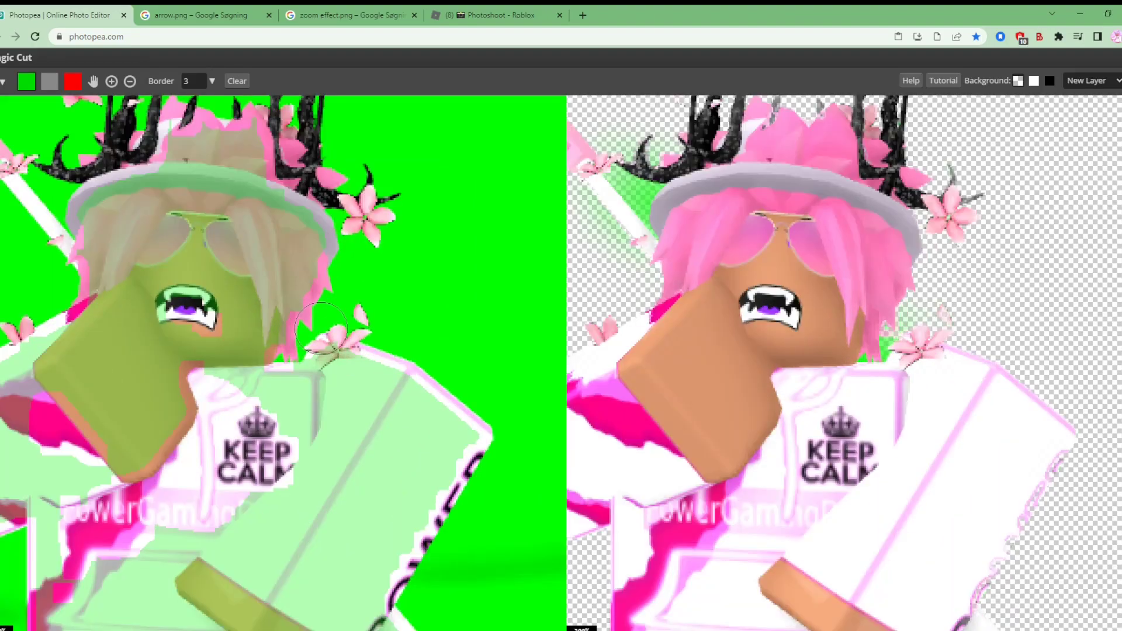
scroll(264, 360, "up", 1)
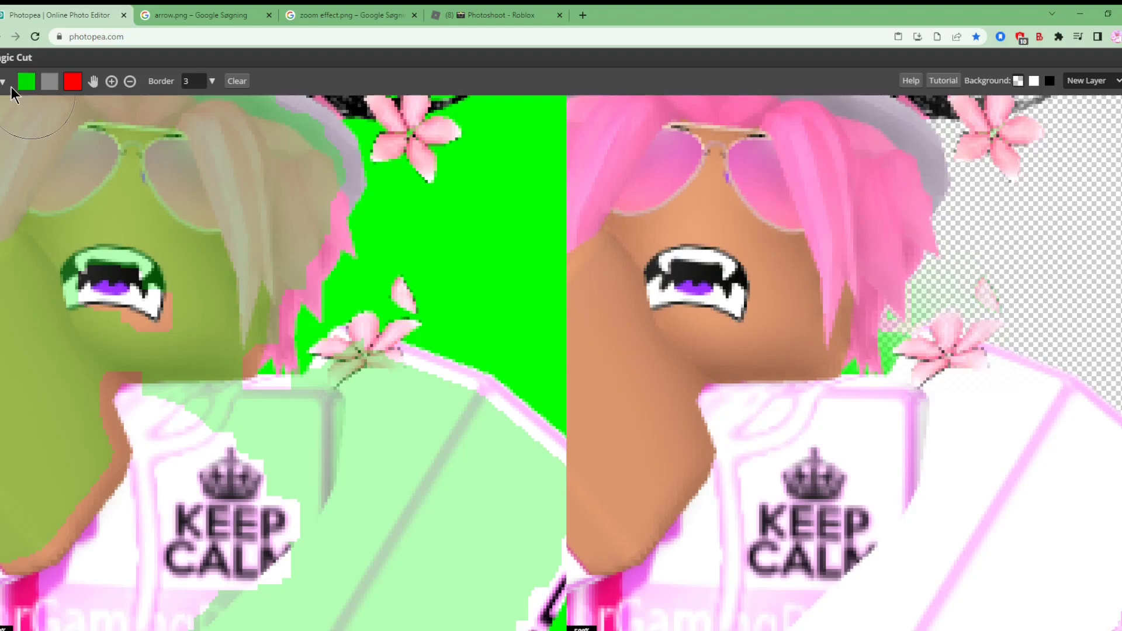
left_click(9, 84)
left_click_drag(76, 117, 58, 117)
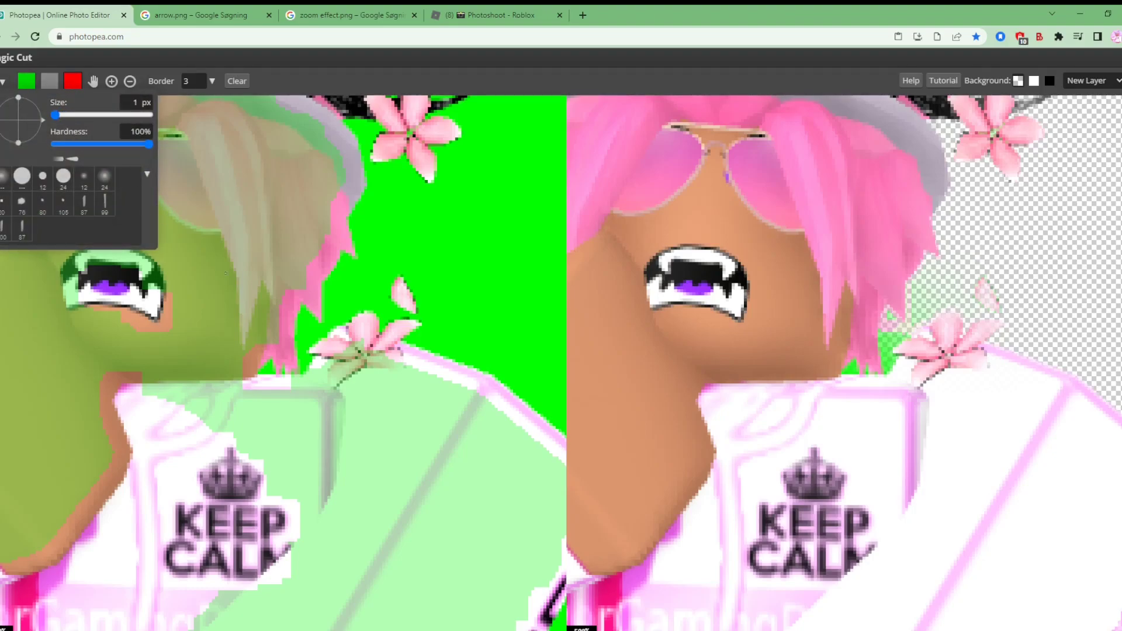
left_click_drag(305, 357, 302, 353)
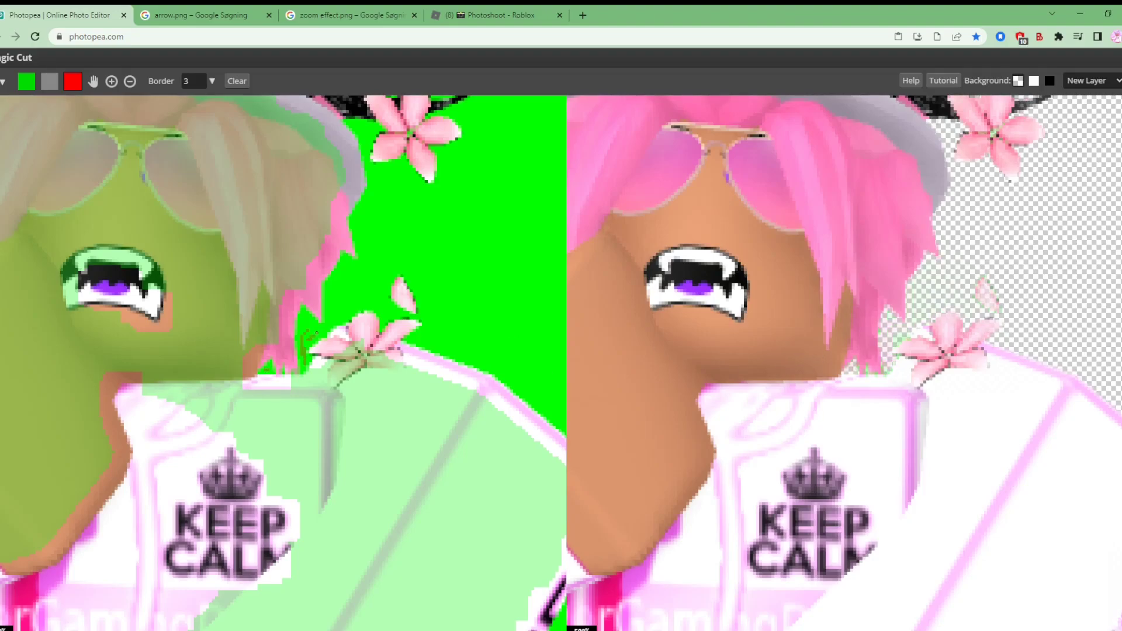
scroll(316, 334, "down", 4)
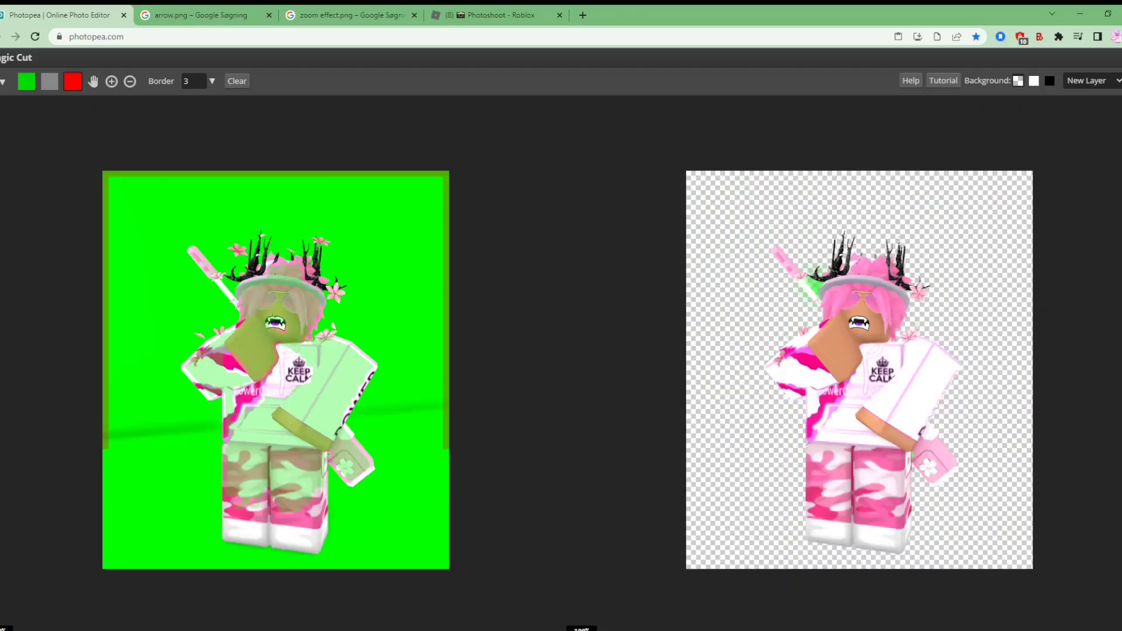
Step: Mark the green gap between the back accessory's stick and the hat brim as background, and apply the cut as a new layer
scroll(235, 283, "up", 3)
scroll(235, 283, "up", 1)
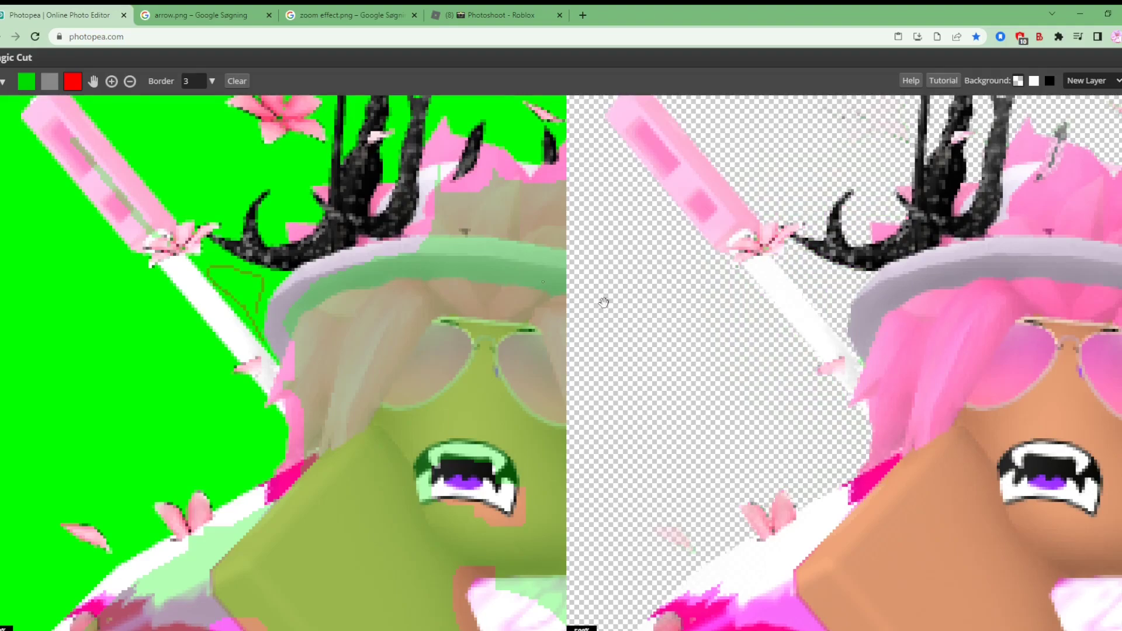
scroll(279, 285, "down", 5)
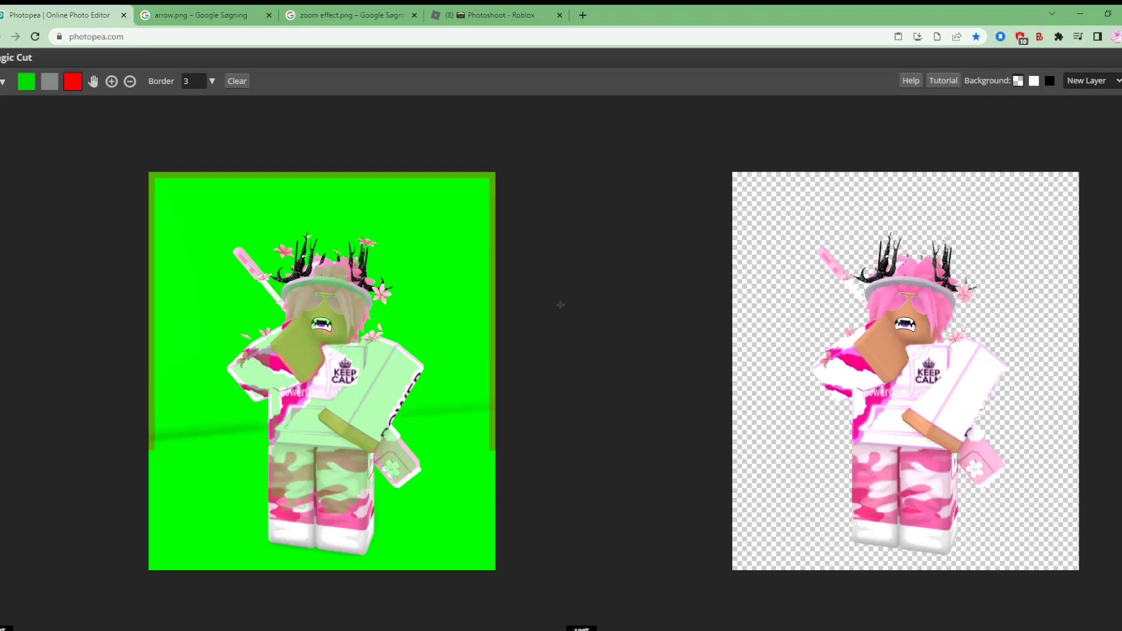
left_click(1121, 81)
Step: Scale the cut-out posed character down to about 74% with Free Transform and position it over the leaderboard
left_click(18, 58)
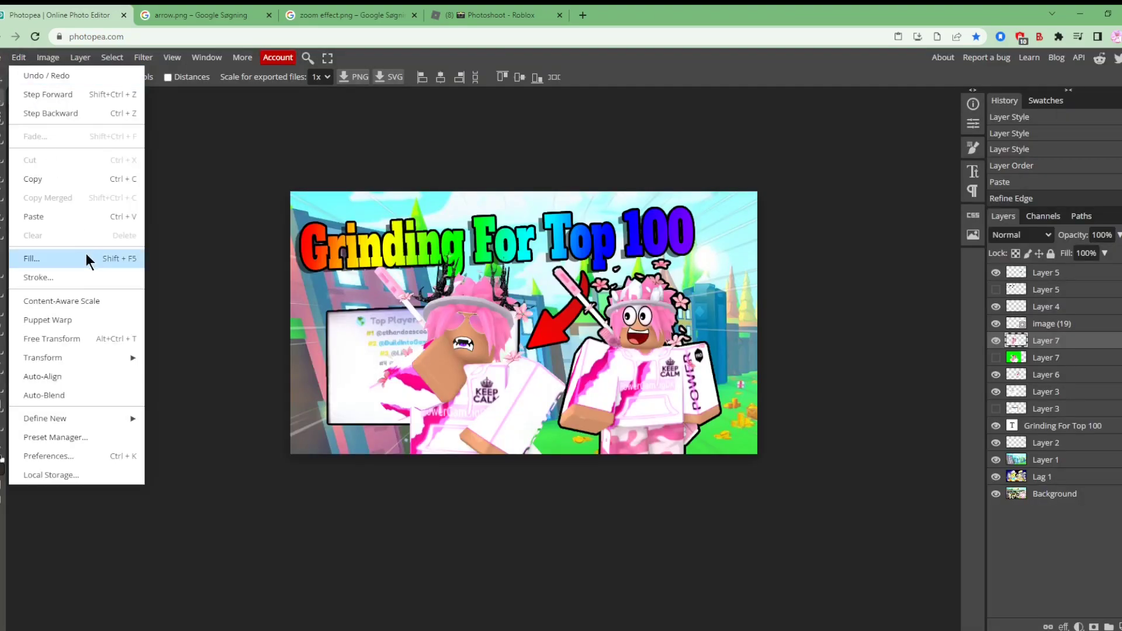
left_click(57, 338)
left_click_drag(285, 190, 379, 292)
left_click_drag(413, 421, 481, 369)
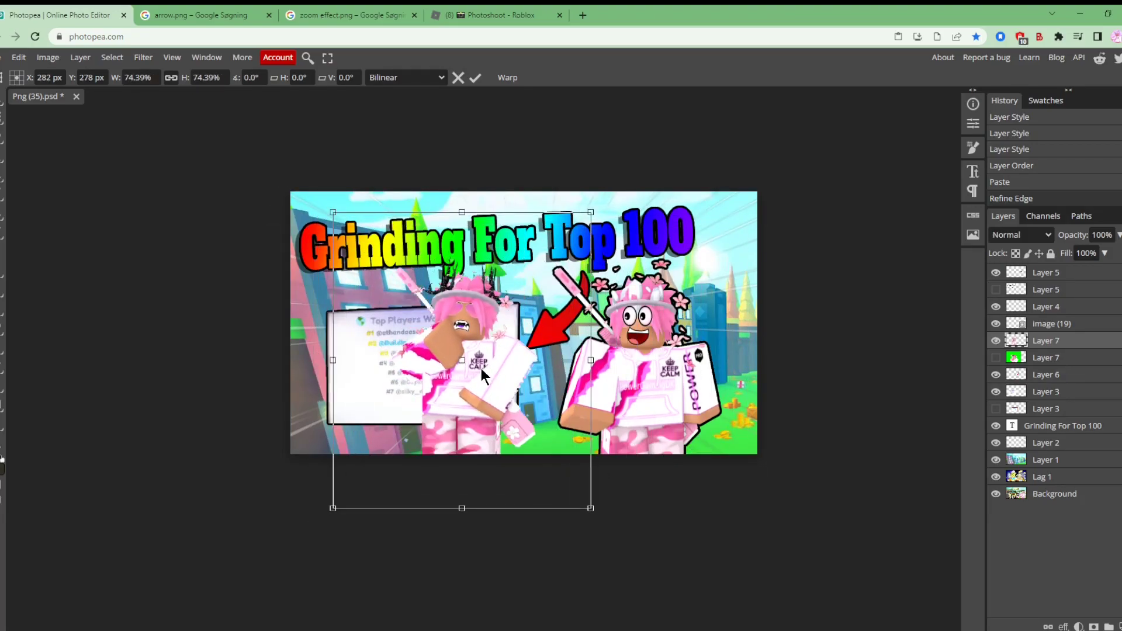
right_click(1056, 349)
key("Return")
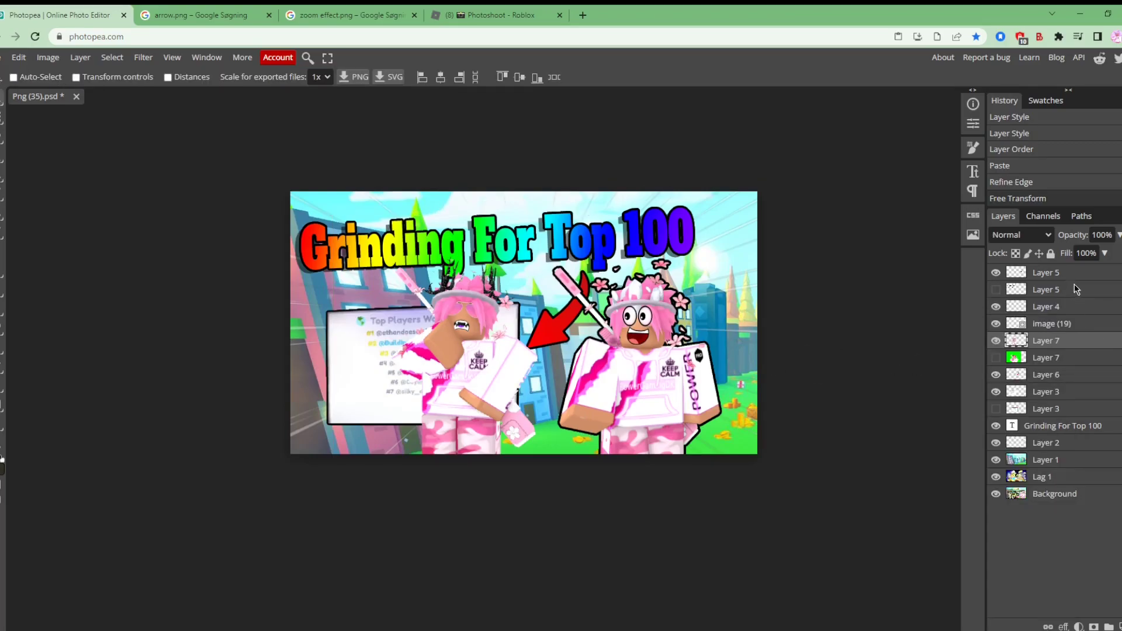
Step: Delete the old character layer, Image (19), and move the posed character into its place beneath the cartoon face
right_click(1082, 325)
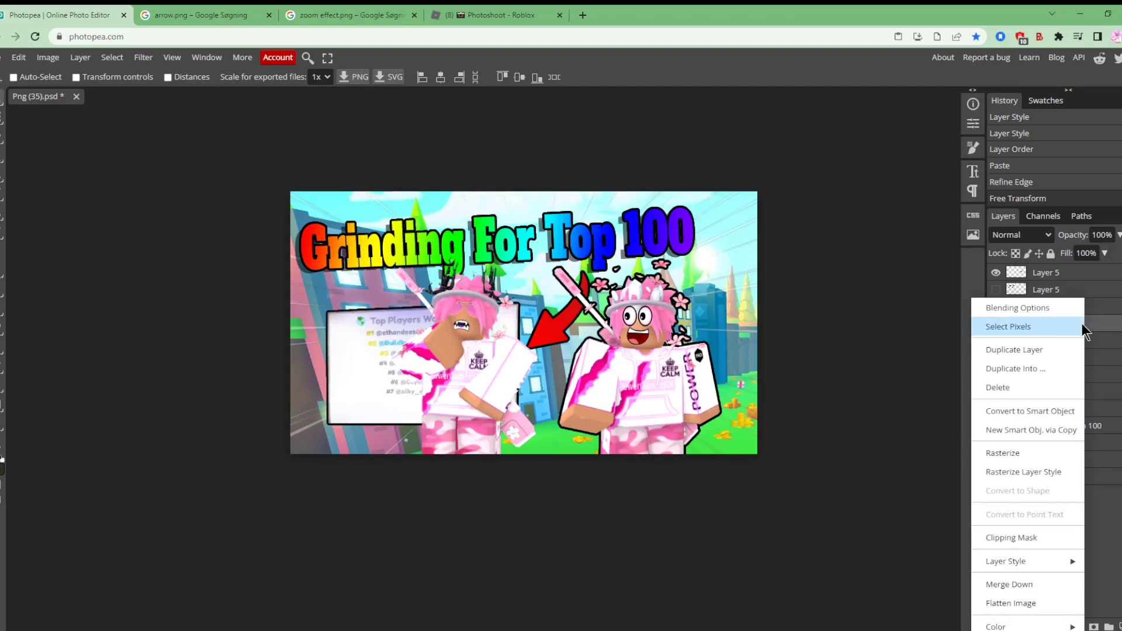
left_click(1029, 386)
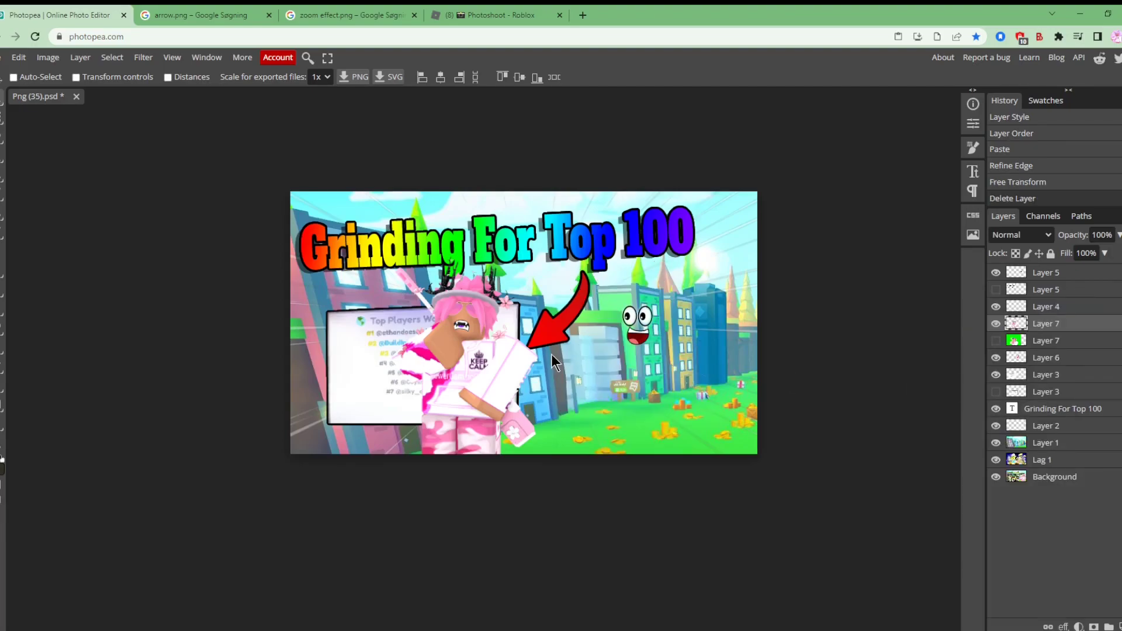
left_click(19, 57)
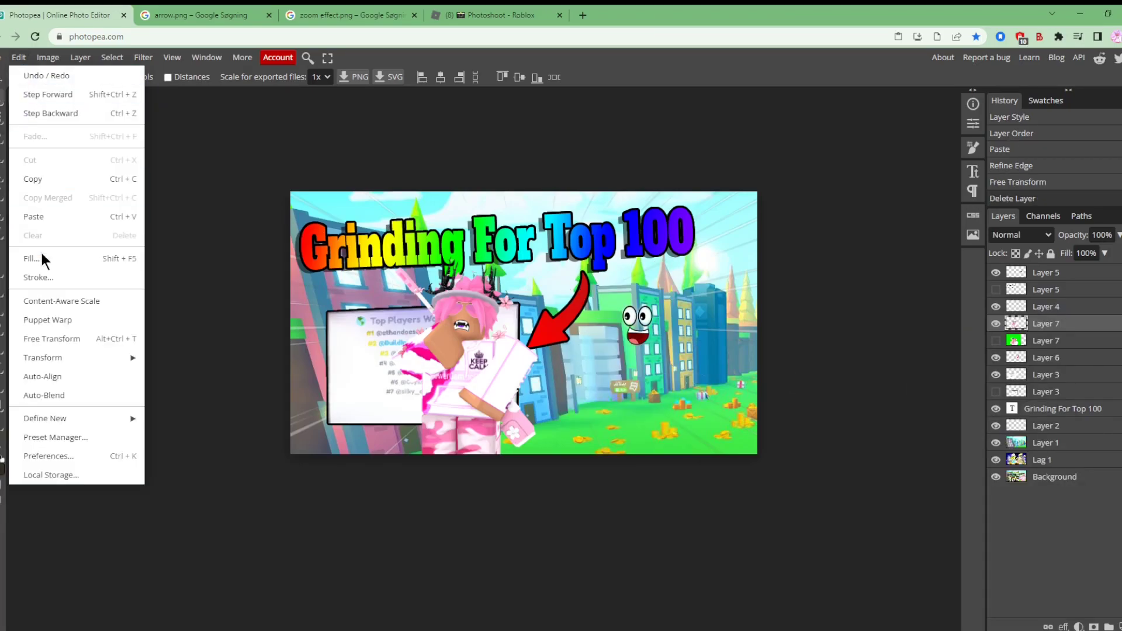
left_click(81, 341)
left_click_drag(408, 387, 587, 402)
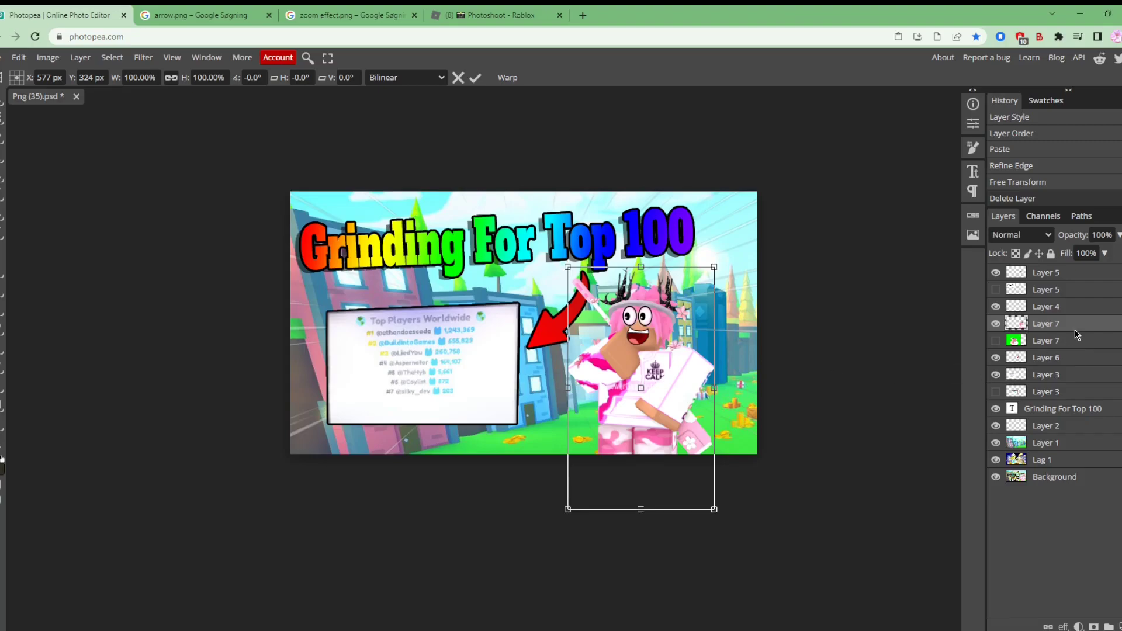
key("Return")
Step: Add a Stroke layer effect to the posed character's layer
double_click(1093, 324)
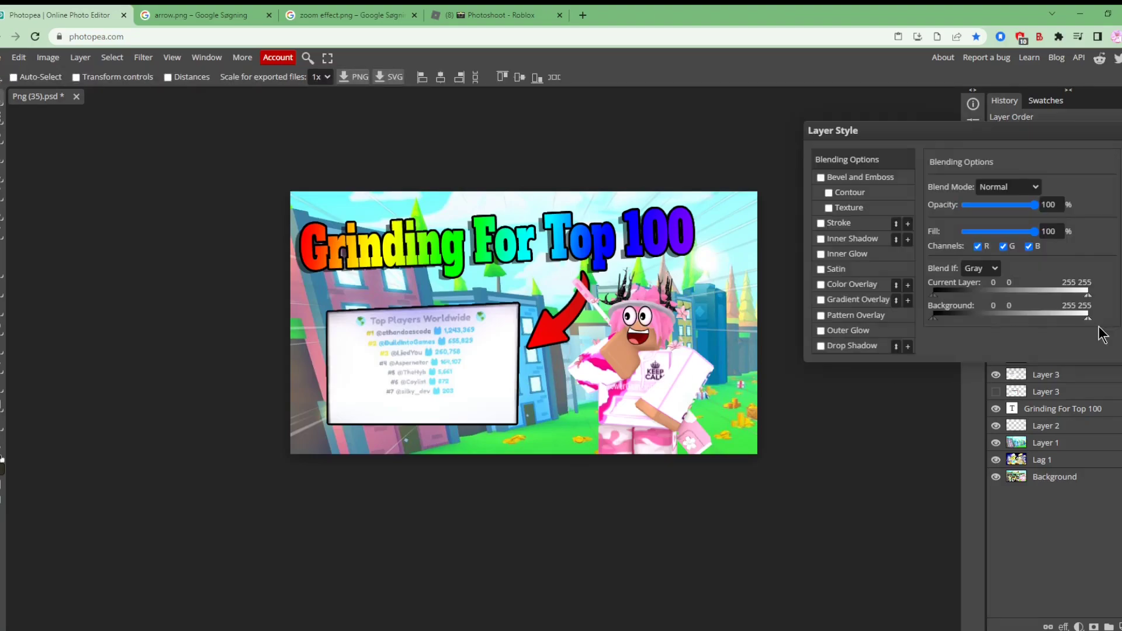
left_click(821, 223)
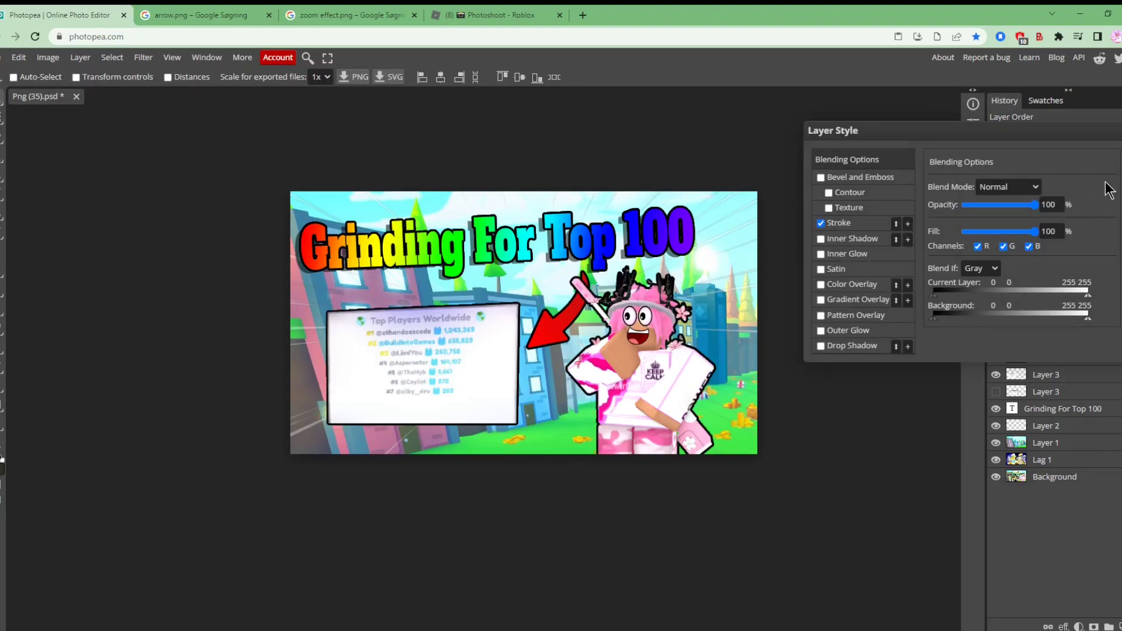
key("Return")
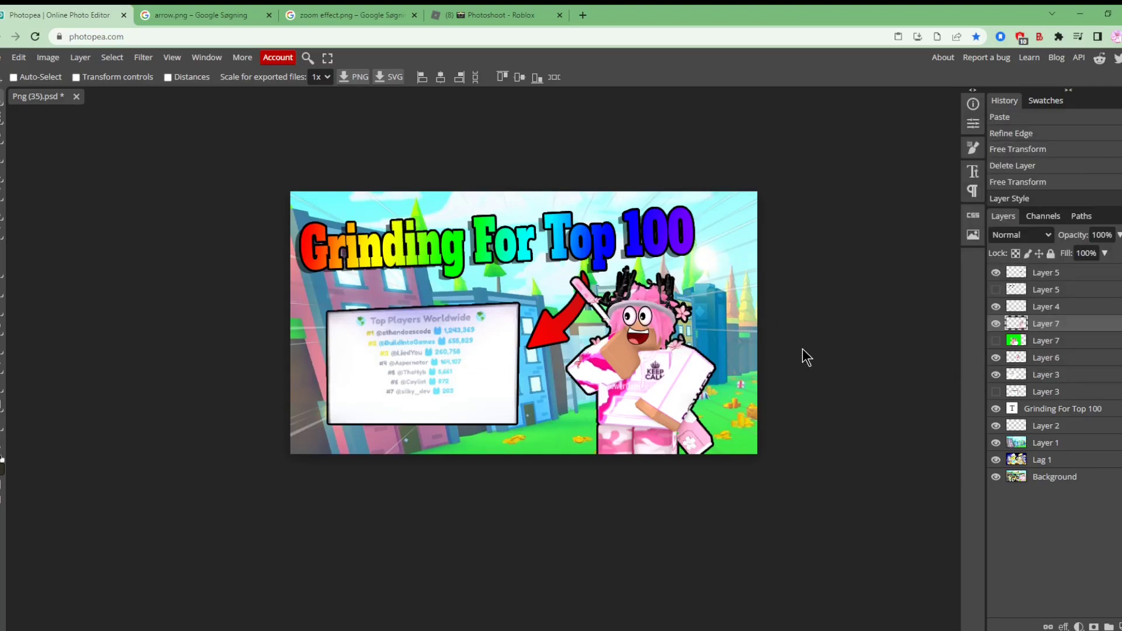